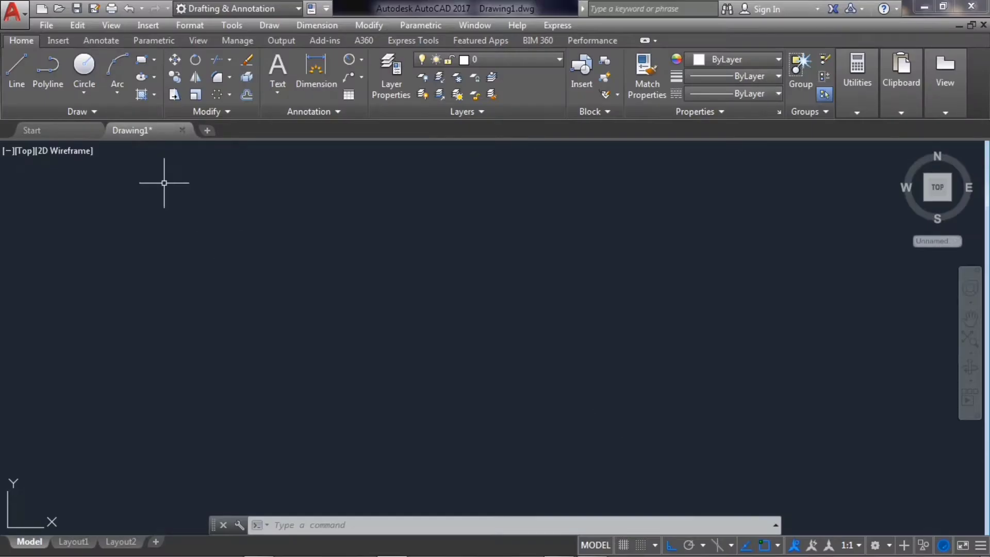
Draw a 170-unit vertical center line downward from a start point
{"action": "left_click", "coordinate": [19, 76]}
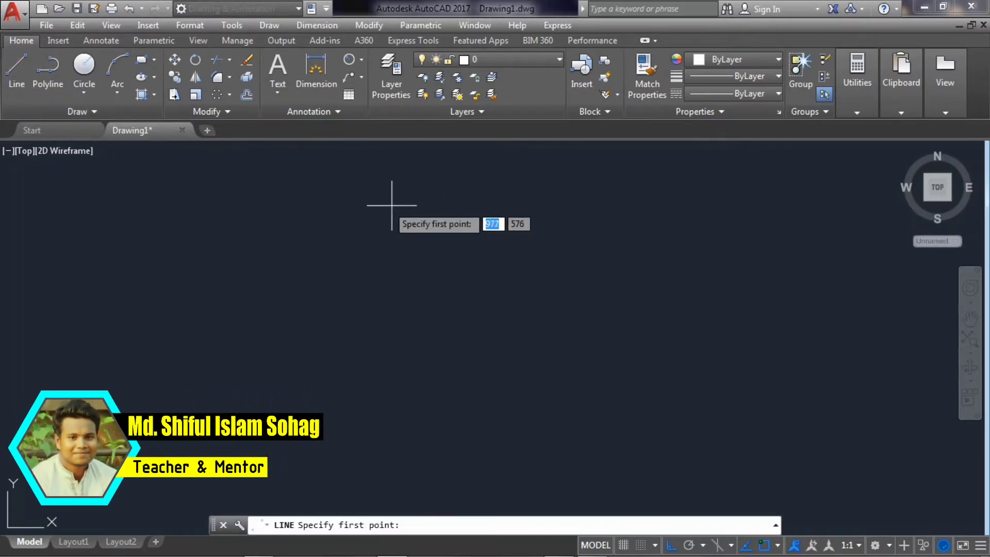
{"action": "left_click", "coordinate": [441, 215]}
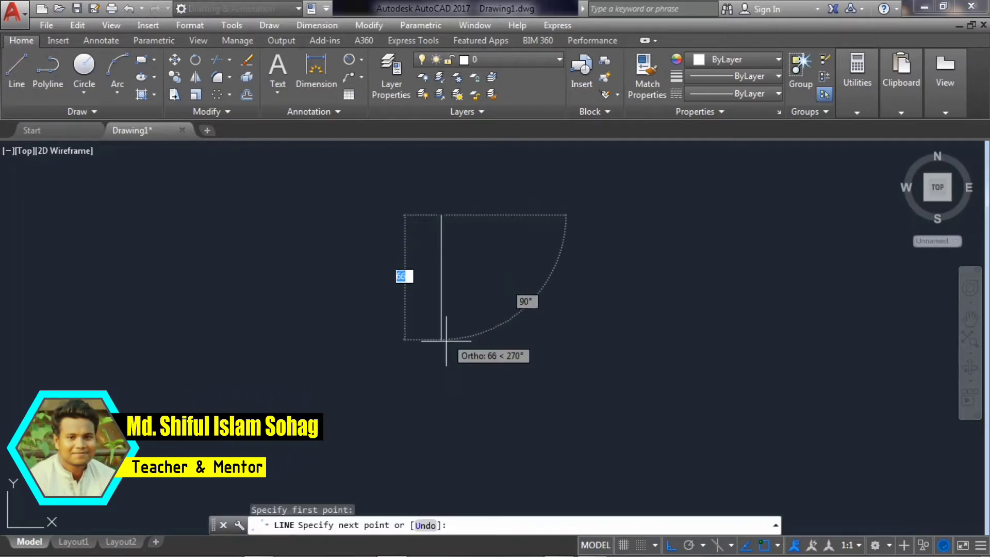
{"action": "type", "text": "1"}
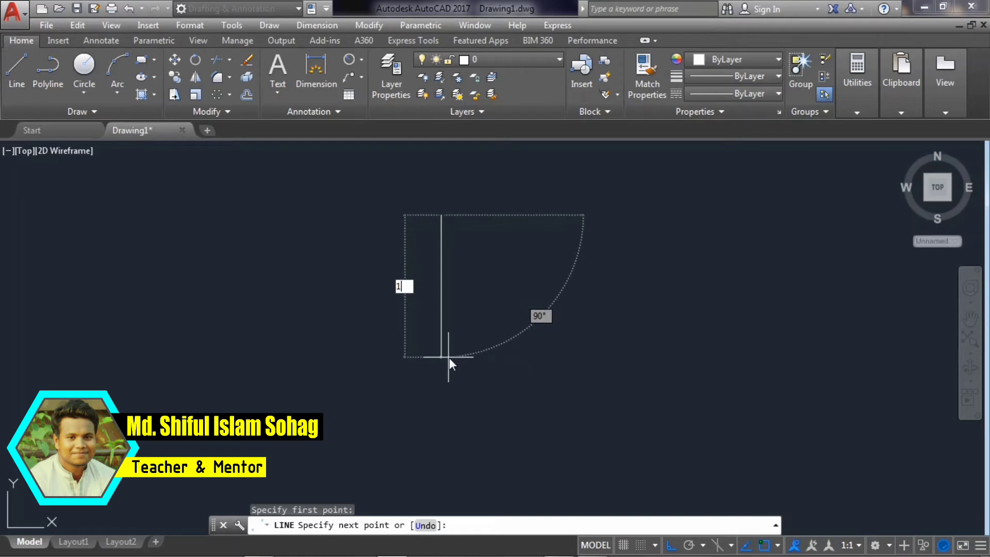
{"action": "type", "text": "70"}
{"action": "key", "text": "Return"}
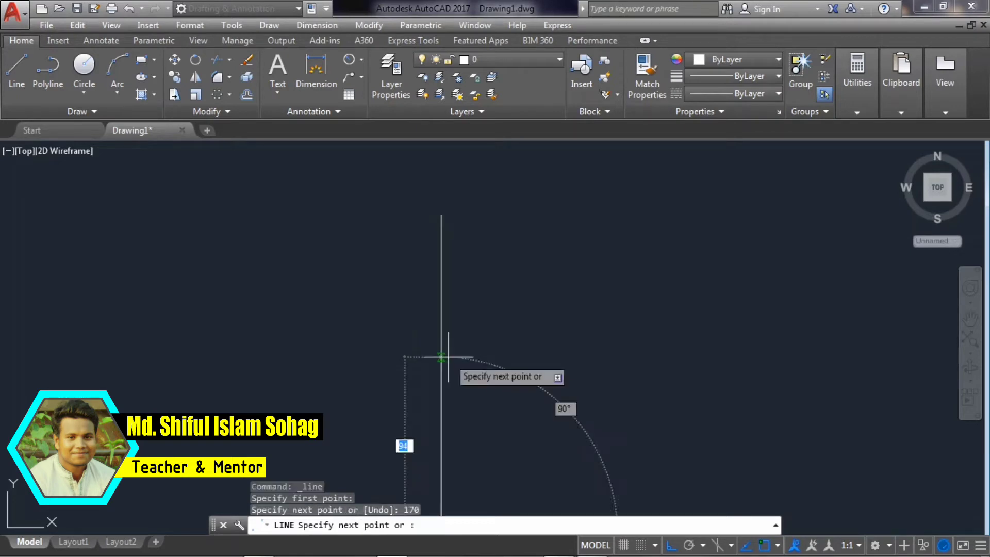
{"action": "key", "text": "Return"}
{"action": "scroll", "coordinate": [454, 362], "scroll_direction": "down", "scroll_amount": 2}
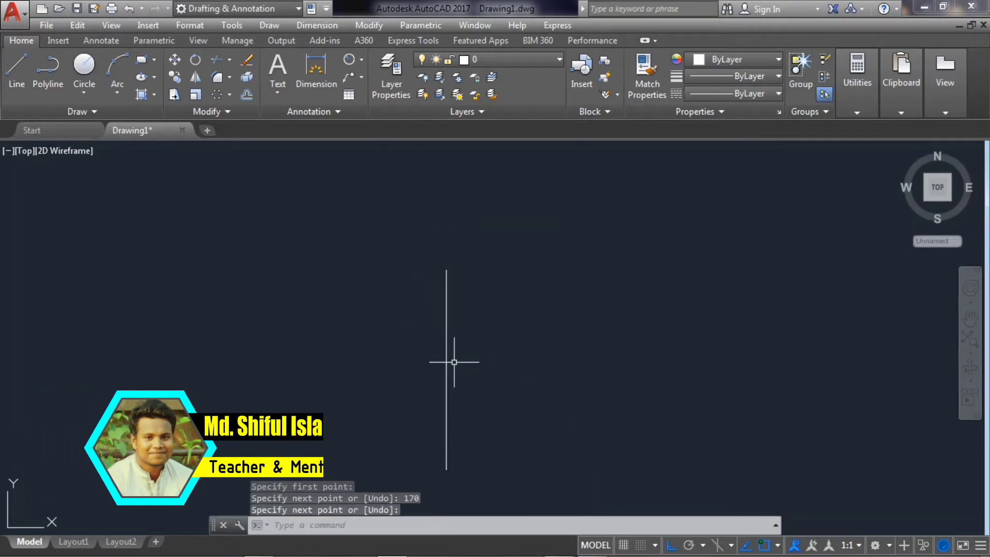
{"action": "scroll", "coordinate": [454, 360], "scroll_direction": "down", "scroll_amount": 2}
{"action": "scroll", "coordinate": [443, 418], "scroll_direction": "up", "scroll_amount": 2}
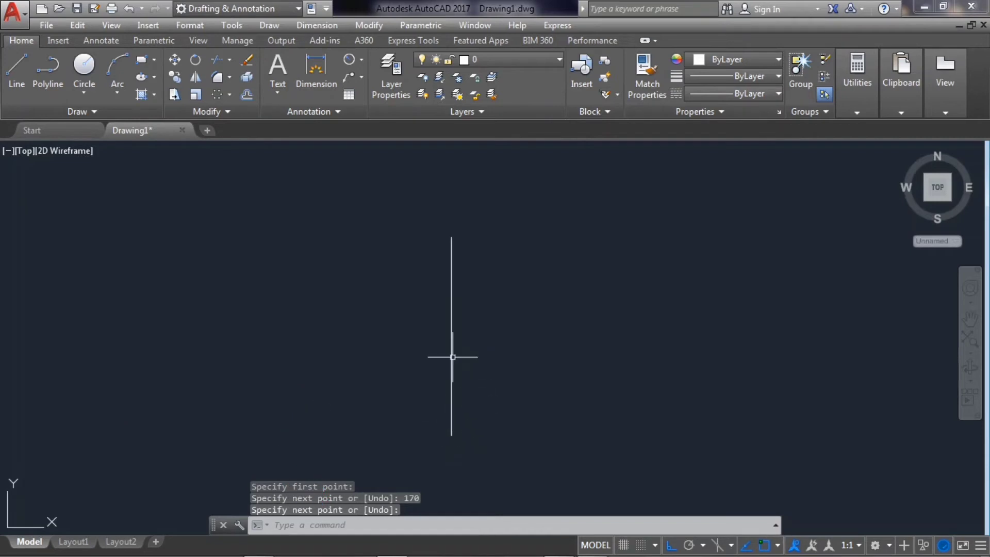
{"action": "left_click", "coordinate": [16, 69]}
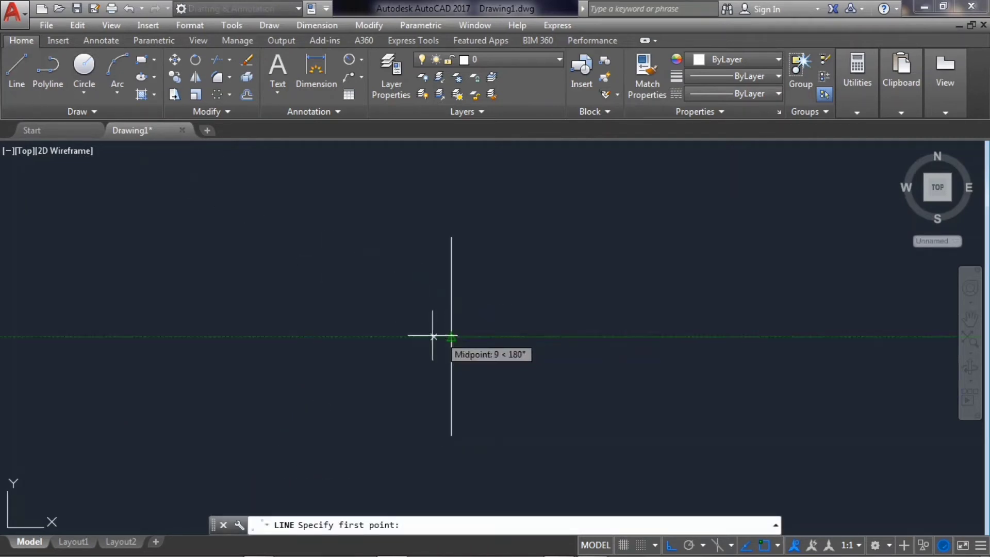
Draw a 150-unit horizontal center line starting 75 left of the vertical line's midpoint
{"action": "type", "text": "75"}
{"action": "key", "text": "Return"}
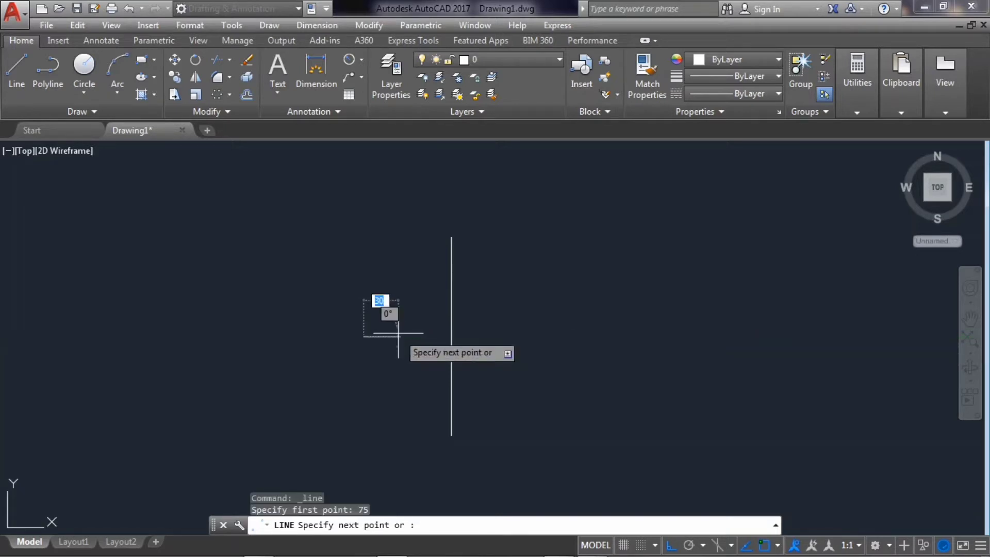
{"action": "type", "text": "1"}
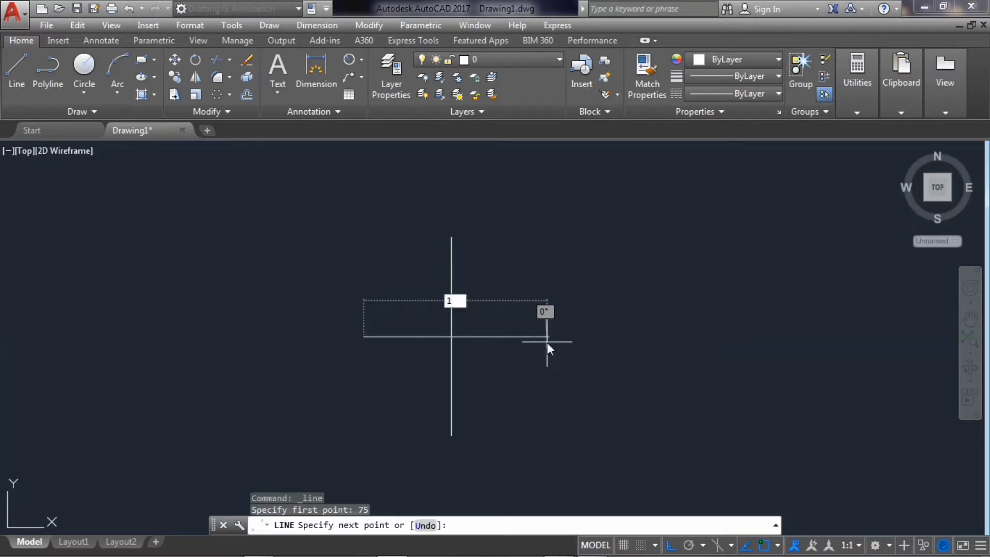
{"action": "type", "text": "55"}
{"action": "key", "text": "BackSpace"}
{"action": "type", "text": "0"}
{"action": "key", "text": "Return"}
{"action": "key", "text": "Return"}
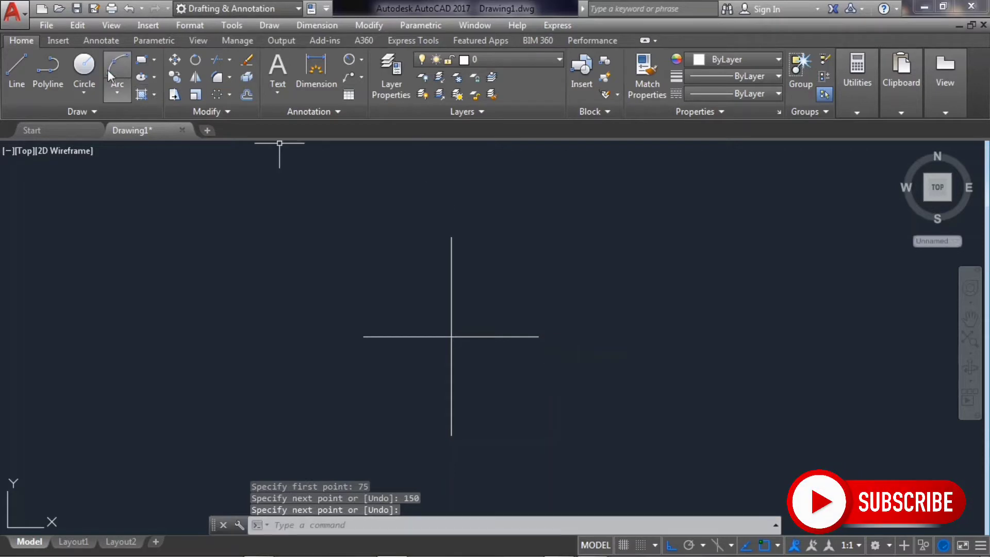
{"action": "type", "text": "c"}
{"action": "key", "text": "Return"}
Draw a circle of diameter 126 centred on the center-line intersection
{"action": "left_click", "coordinate": [451, 337]}
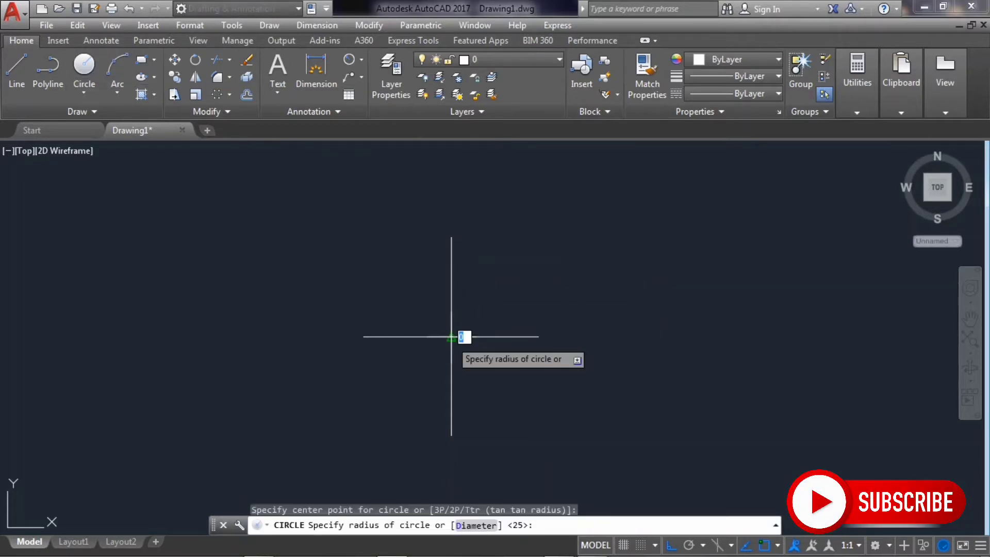
{"action": "type", "text": "d"}
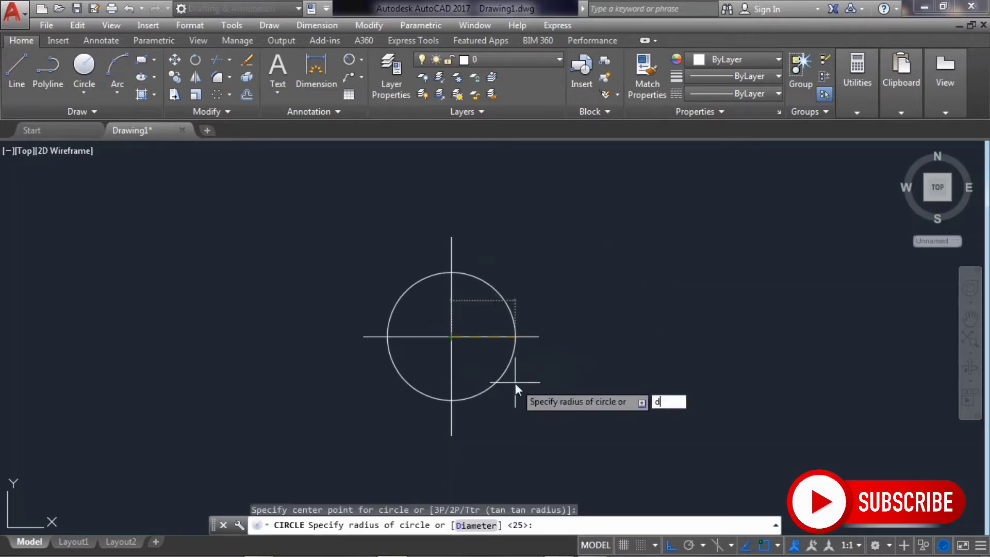
{"action": "key", "text": "Return"}
{"action": "type", "text": "1"}
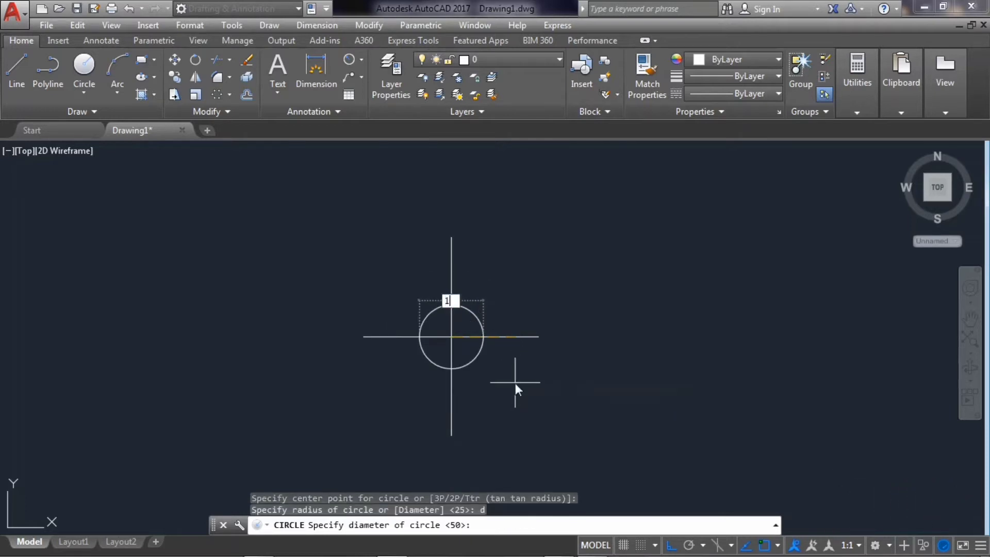
{"action": "type", "text": "26"}
{"action": "key", "text": "Return"}
{"action": "scroll", "coordinate": [492, 356], "scroll_direction": "up", "scroll_amount": 2}
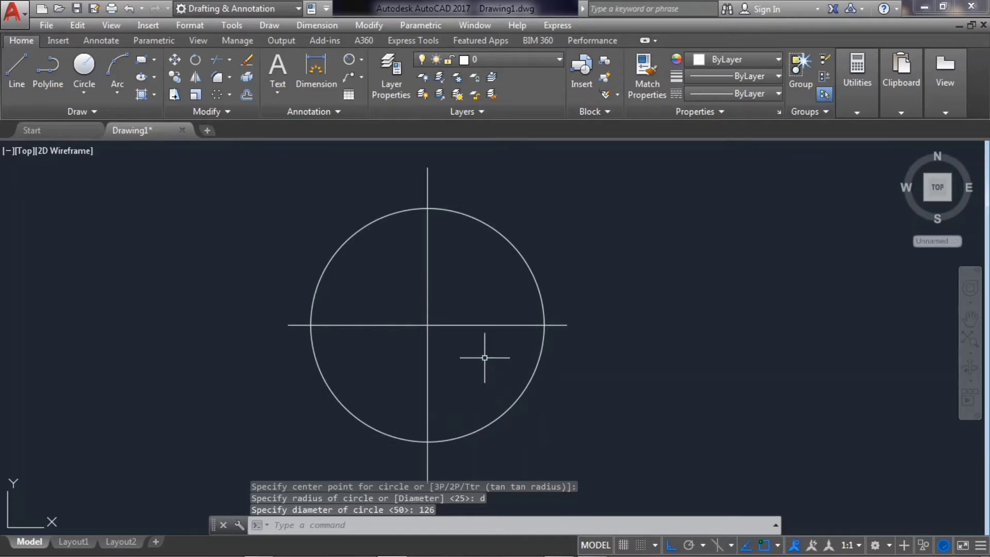
Draw a 19-diameter circle centred on the big circle's top quadrant
{"action": "left_click", "coordinate": [84, 66]}
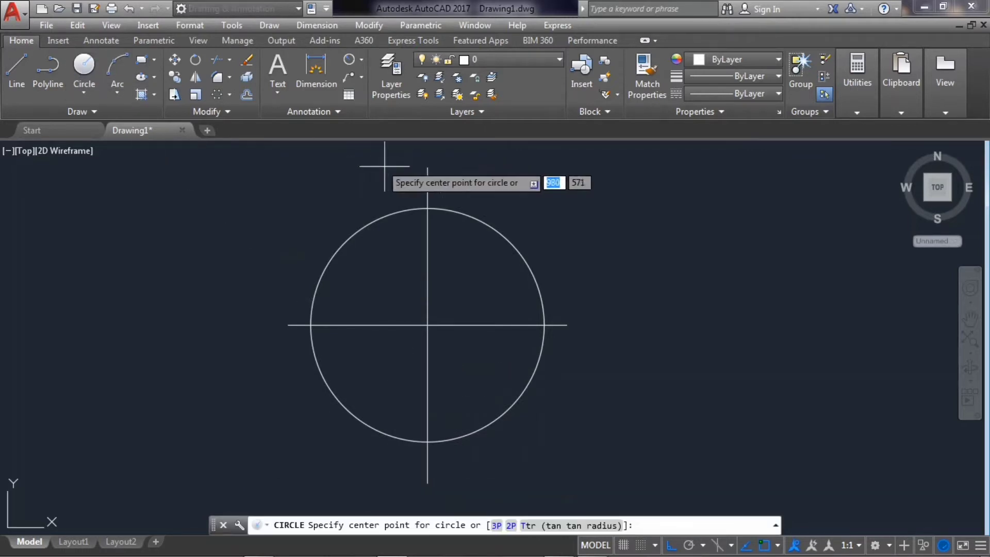
{"action": "left_click", "coordinate": [427, 209]}
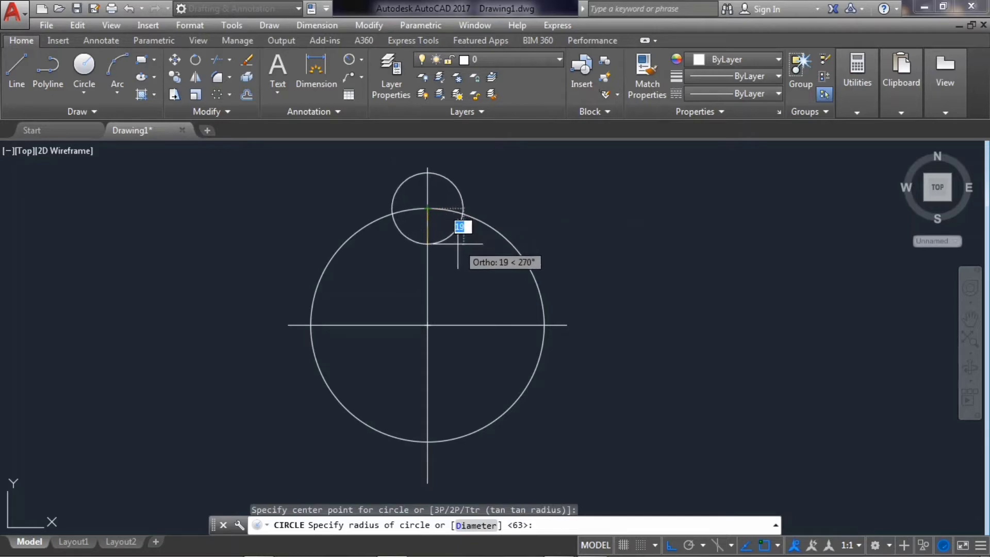
{"action": "type", "text": "d"}
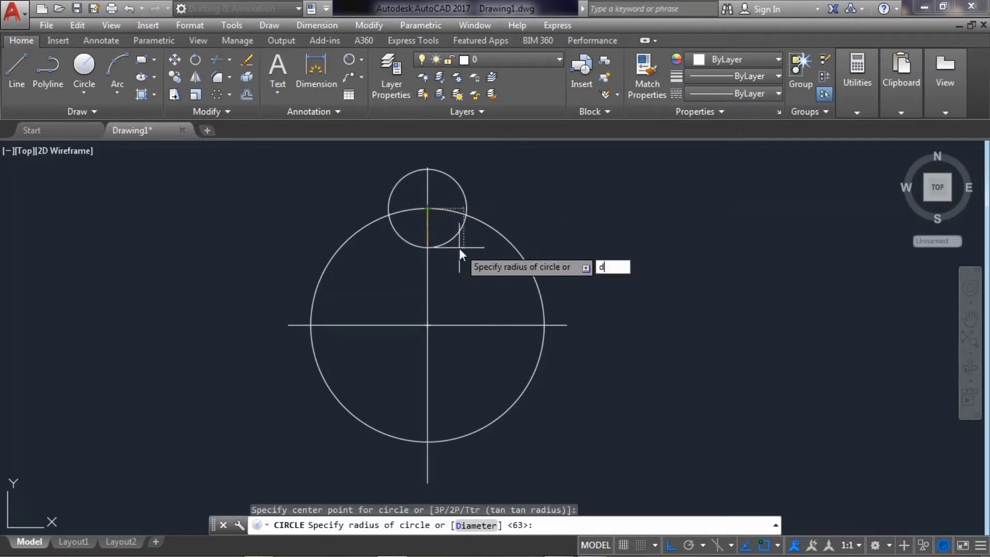
{"action": "key", "text": "Return"}
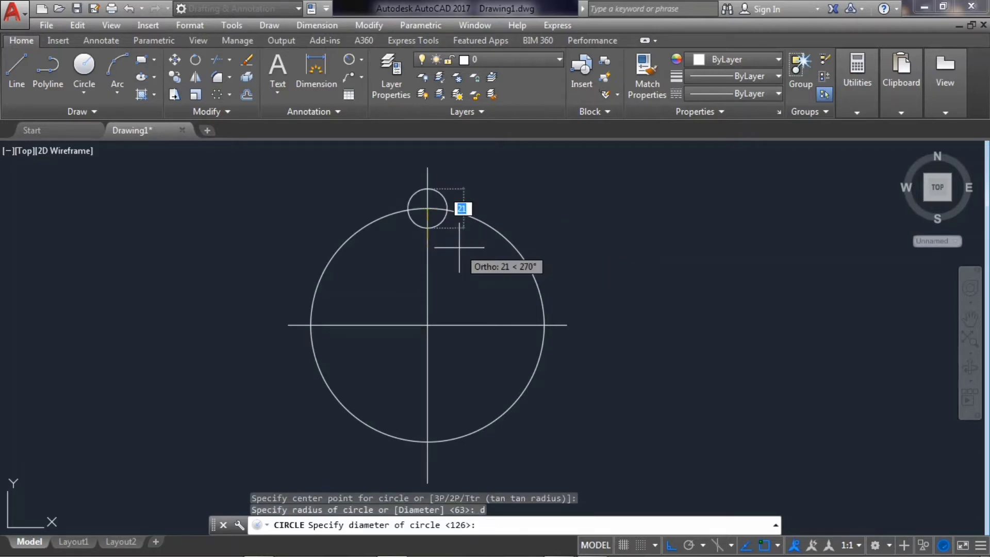
{"action": "type", "text": "19"}
{"action": "key", "text": "Return"}
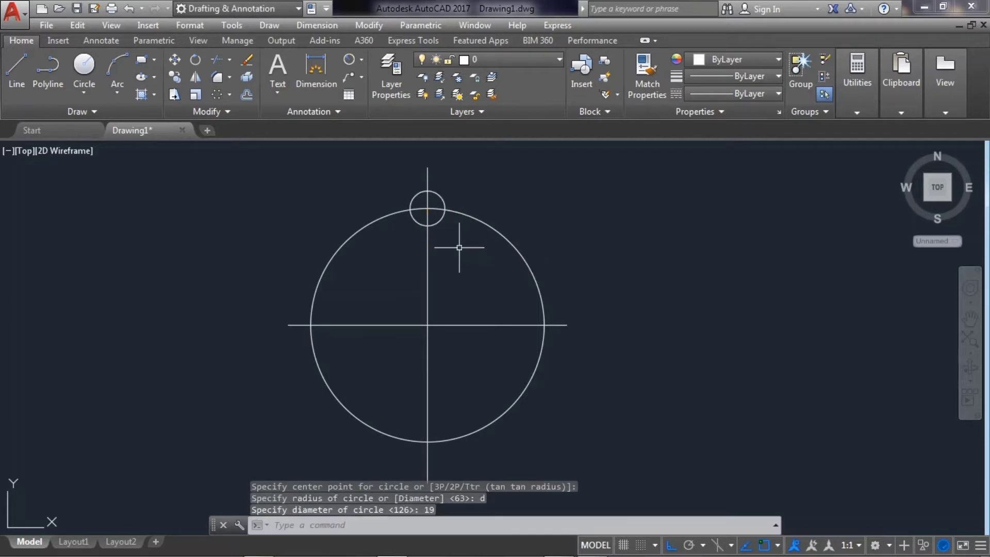
Add a concentric radius-16 circle around the 19-diameter circle
{"action": "left_click", "coordinate": [87, 69]}
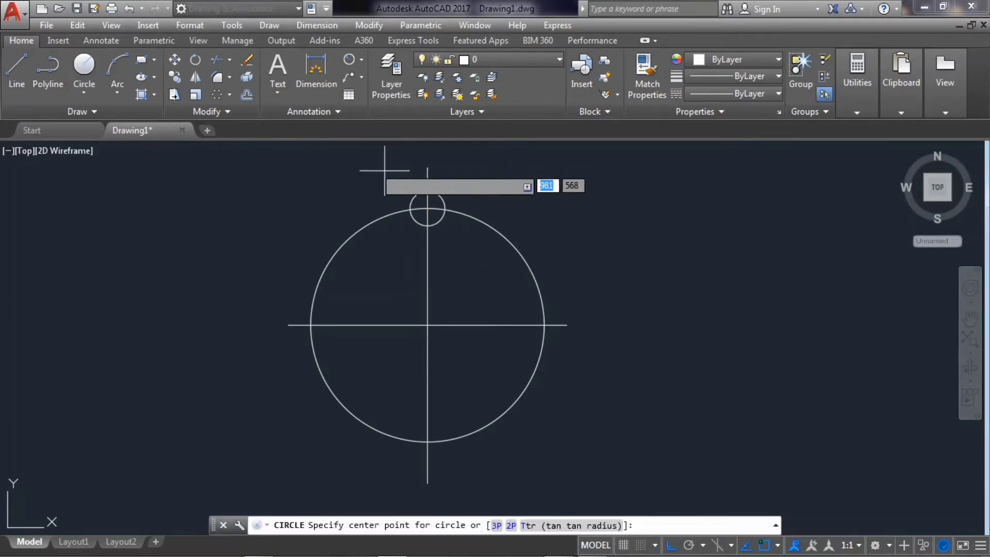
{"action": "left_click", "coordinate": [427, 208]}
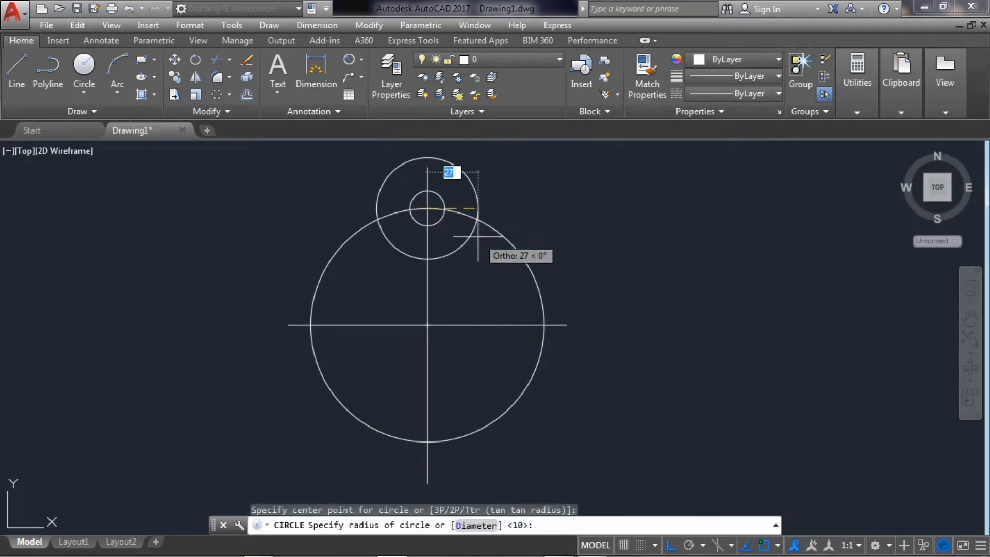
{"action": "type", "text": "a6"}
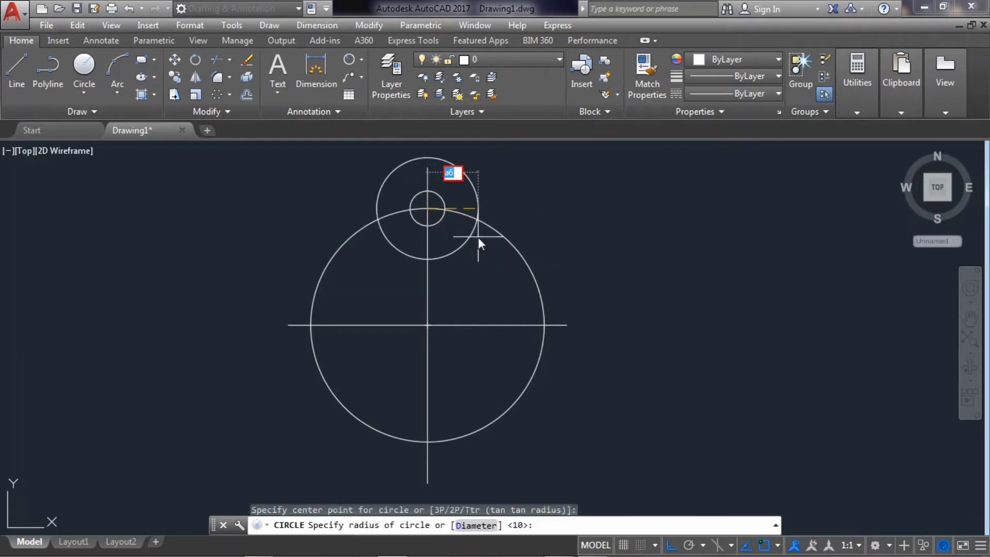
{"action": "type", "text": "1"}
{"action": "type", "text": "6"}
{"action": "key", "text": "Return"}
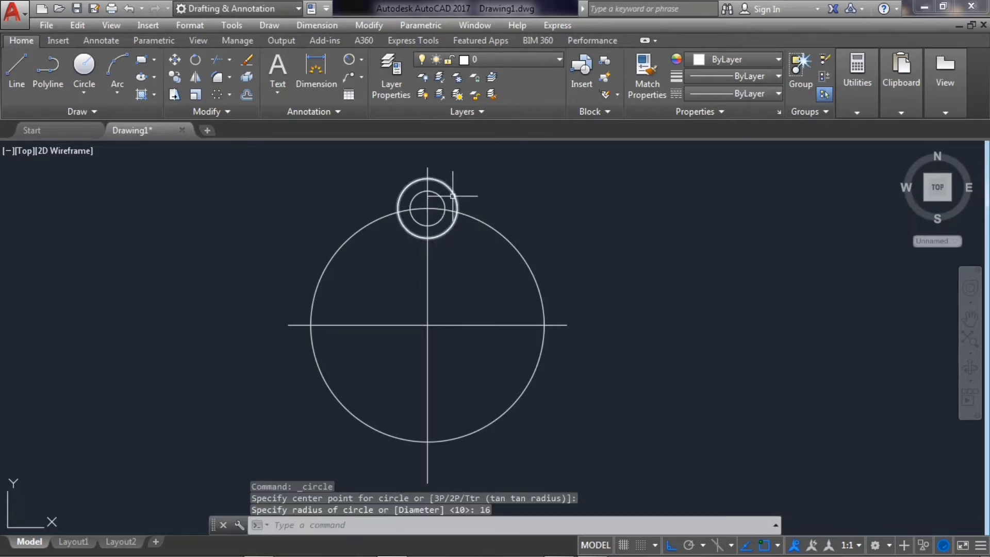
{"action": "left_click", "coordinate": [452, 196]}
{"action": "type", "text": "A"}
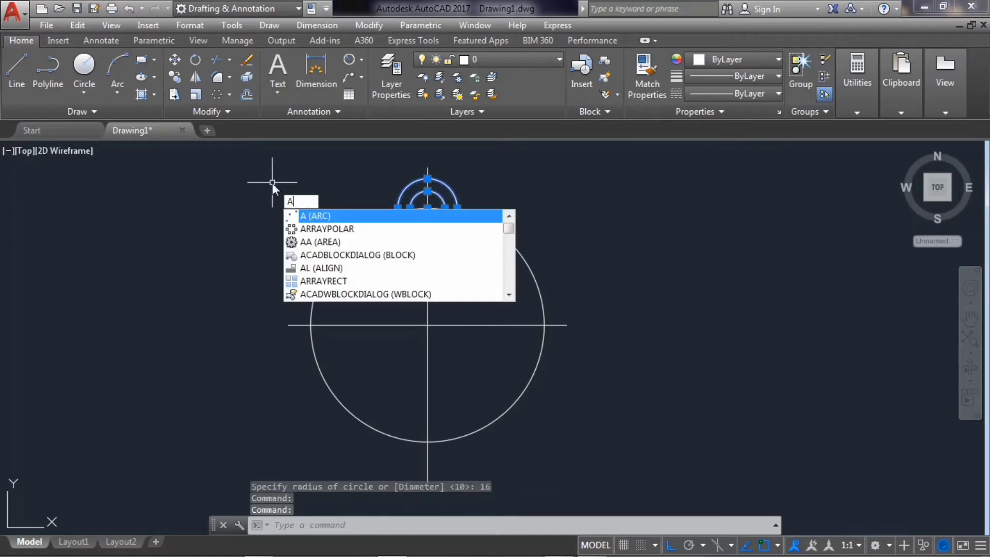
Polar-array the small circle pair into five copies around the big circle's centre
{"action": "left_click", "coordinate": [325, 231]}
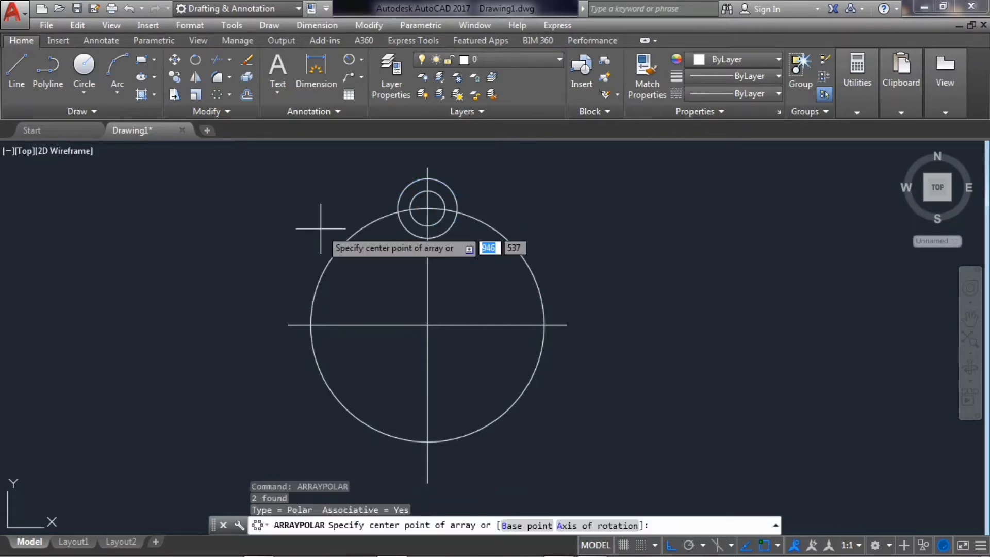
{"action": "left_click", "coordinate": [427, 325]}
{"action": "type", "text": "5"}
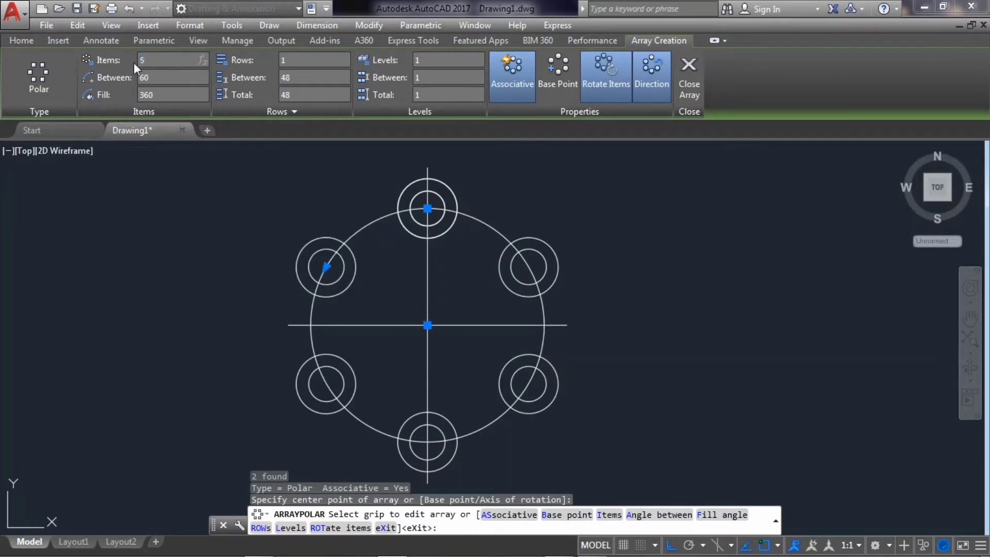
{"action": "key", "text": "Return"}
{"action": "key", "text": "Return"}
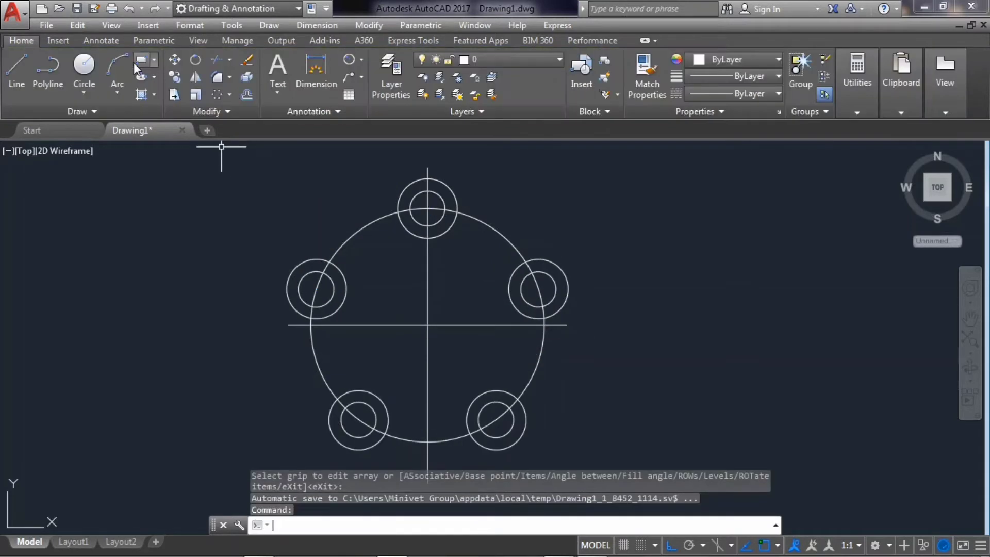
{"action": "left_click", "coordinate": [407, 186]}
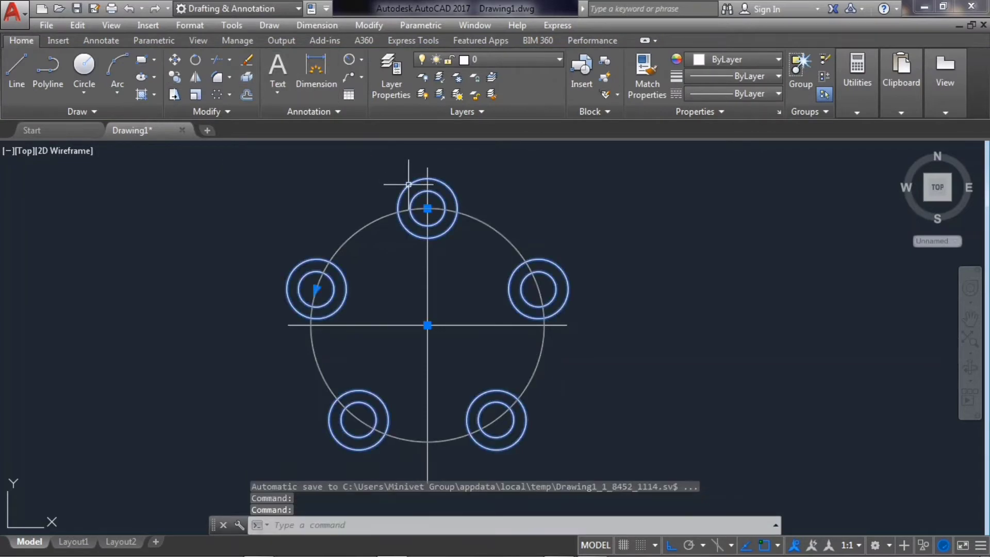
{"action": "left_click", "coordinate": [21, 41]}
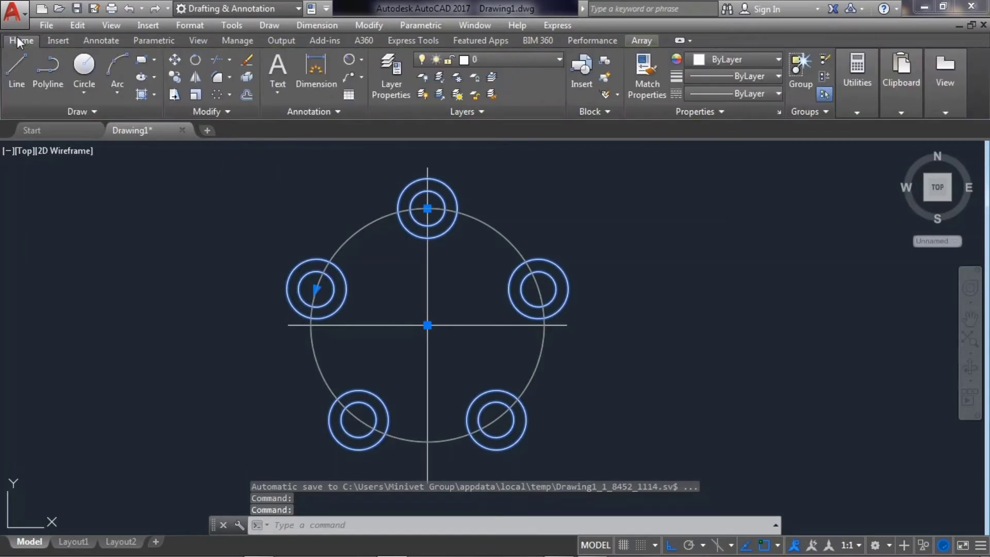
Explode the array and add radius-50 tangent circles between the upper-left and left bolt-hole pairs
{"action": "left_click", "coordinate": [246, 76]}
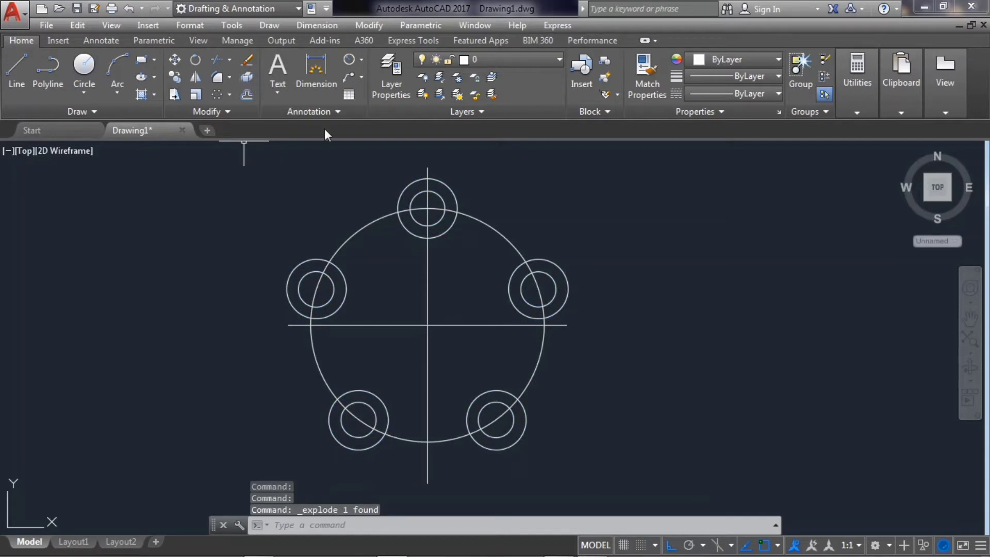
{"action": "left_click", "coordinate": [93, 83]}
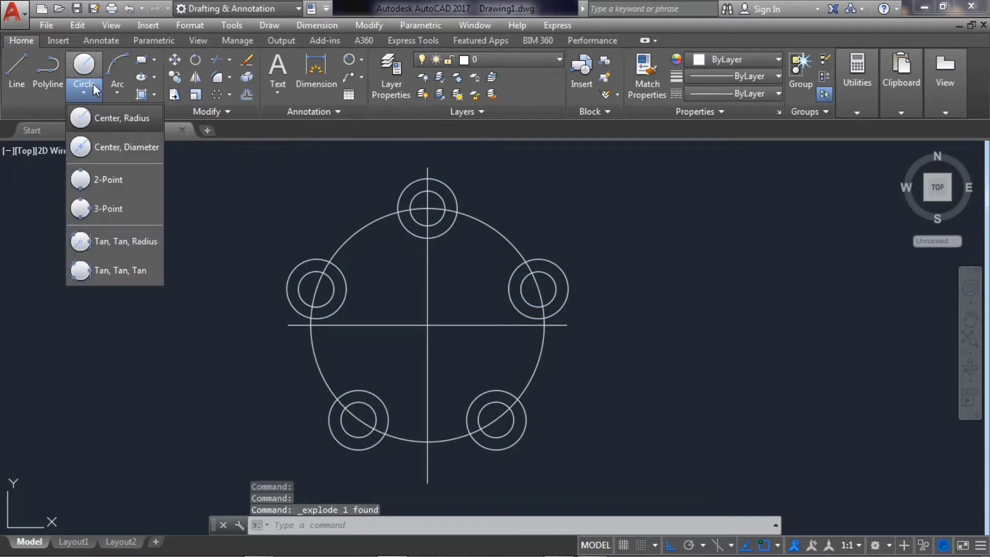
{"action": "left_click", "coordinate": [121, 240]}
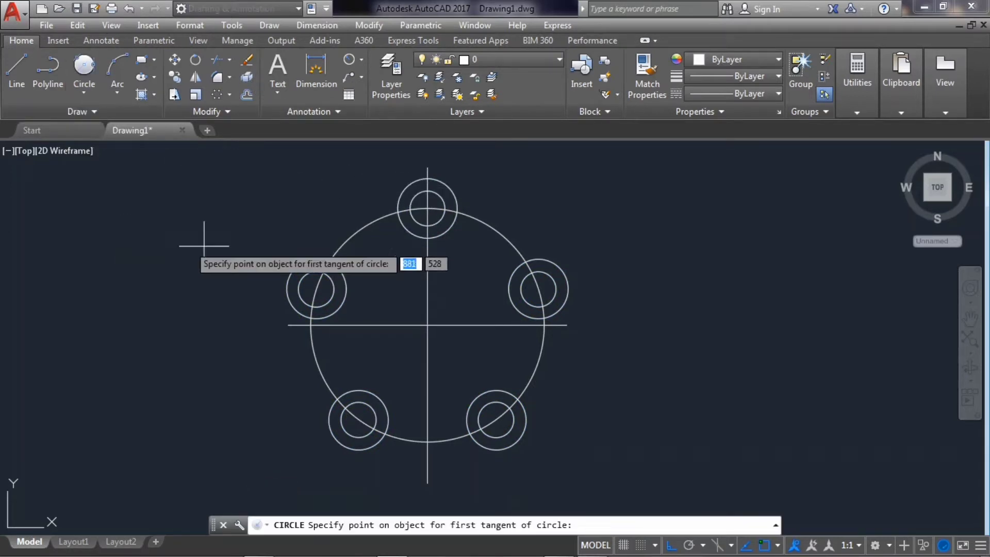
{"action": "left_click", "coordinate": [298, 272]}
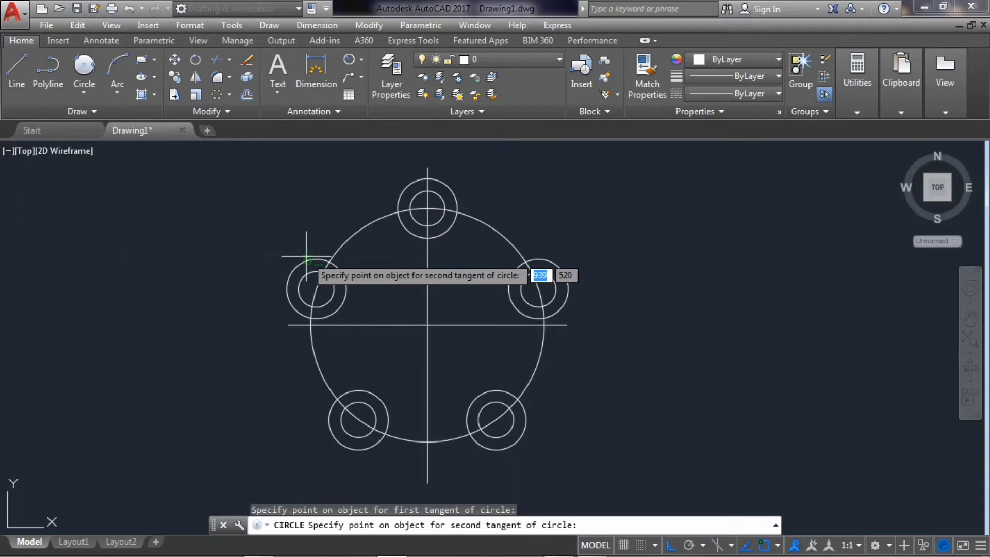
{"action": "left_click", "coordinate": [400, 195]}
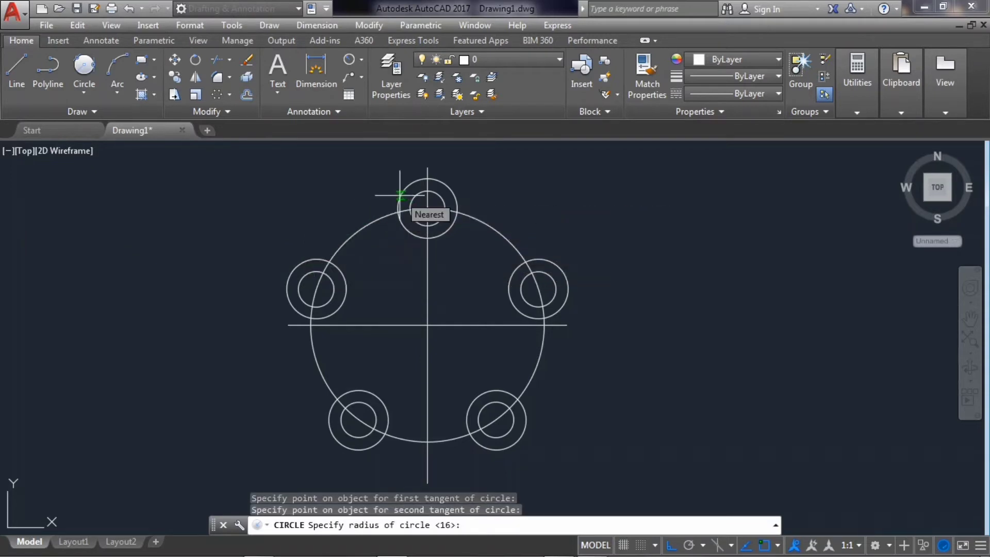
{"action": "type", "text": "50"}
{"action": "key", "text": "Return"}
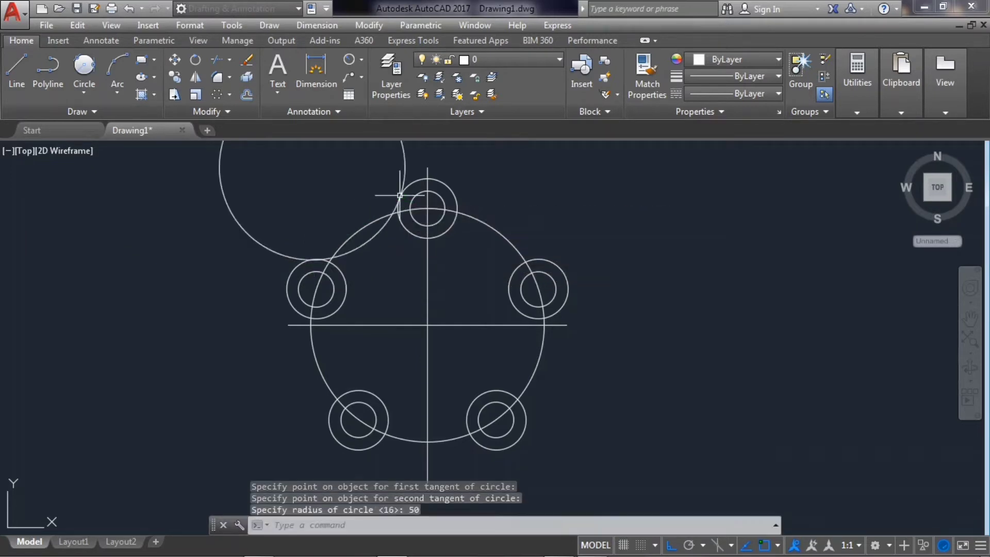
{"action": "left_click", "coordinate": [83, 67]}
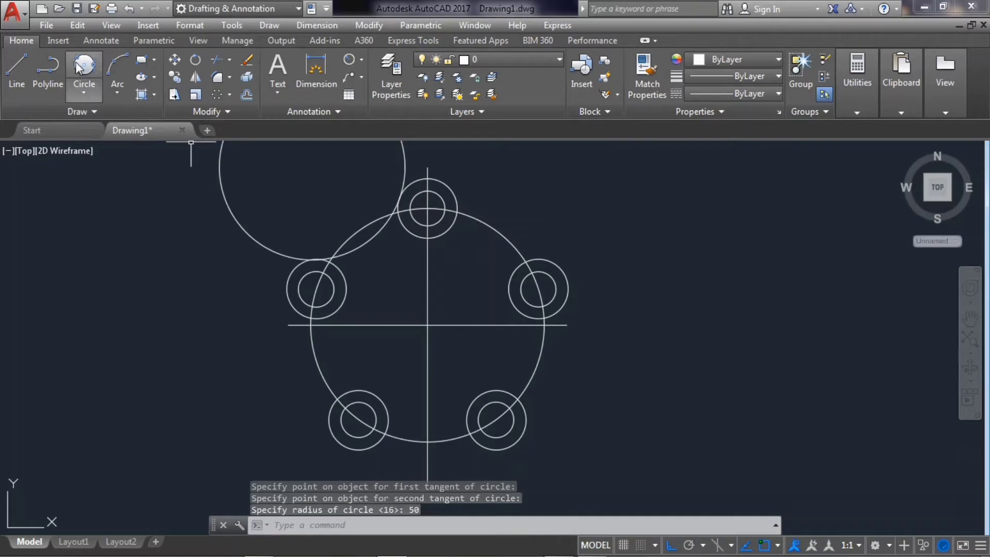
{"action": "left_click", "coordinate": [296, 309]}
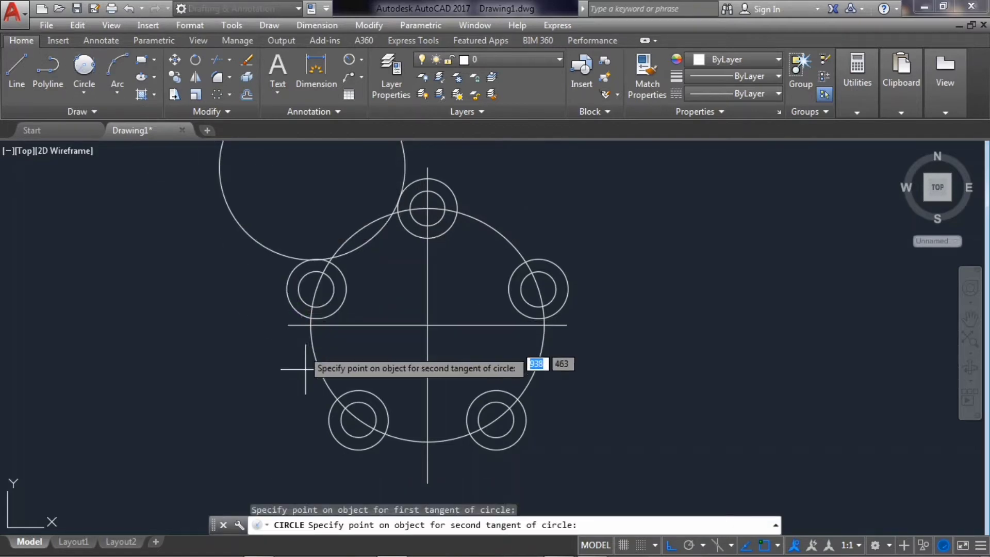
{"action": "left_click", "coordinate": [328, 418]}
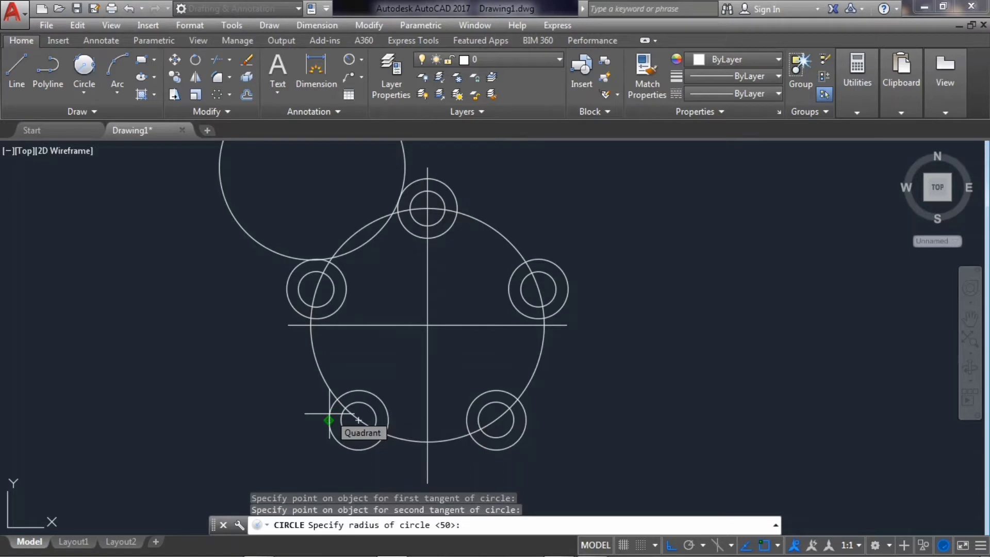
{"action": "key", "text": "Return"}
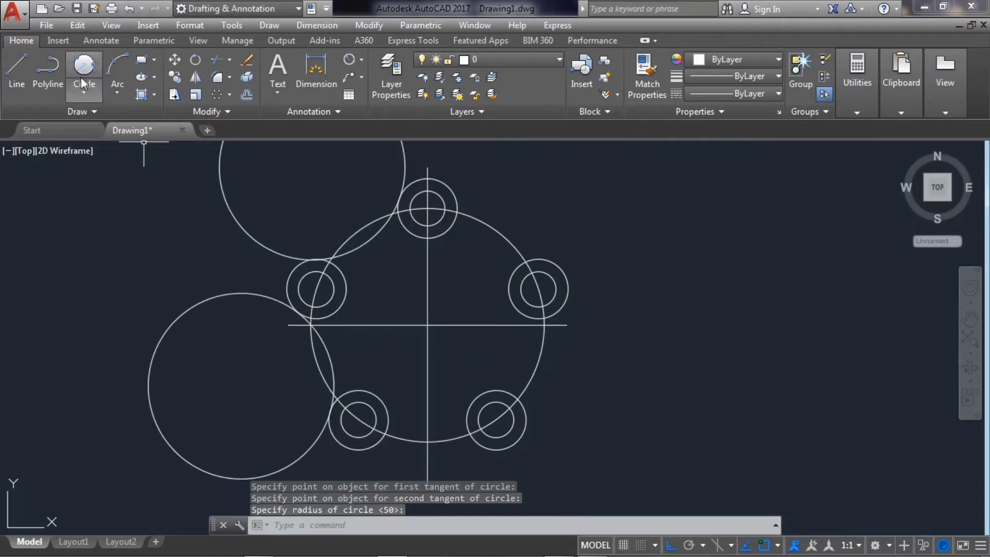
Add three more radius-50 tangent circles on the upper-right, lower-right and bottom bolt-hole pairs
{"action": "left_click", "coordinate": [82, 83]}
{"action": "left_click", "coordinate": [454, 196]}
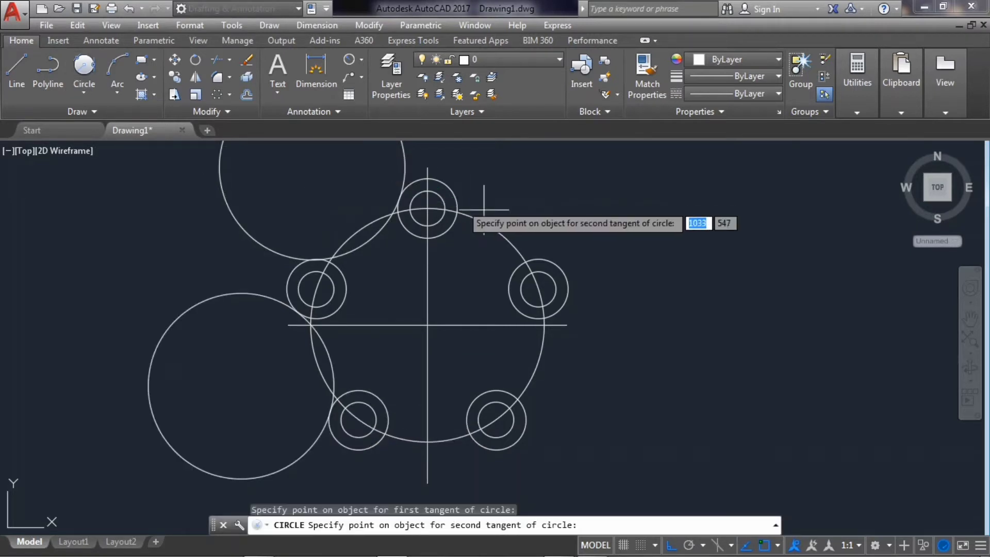
{"action": "left_click", "coordinate": [541, 261]}
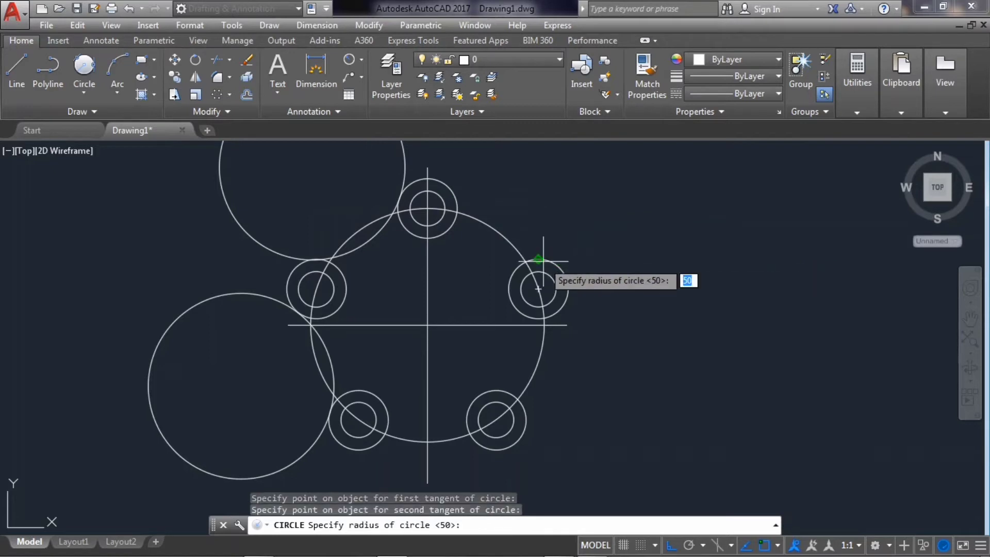
{"action": "key", "text": "Return"}
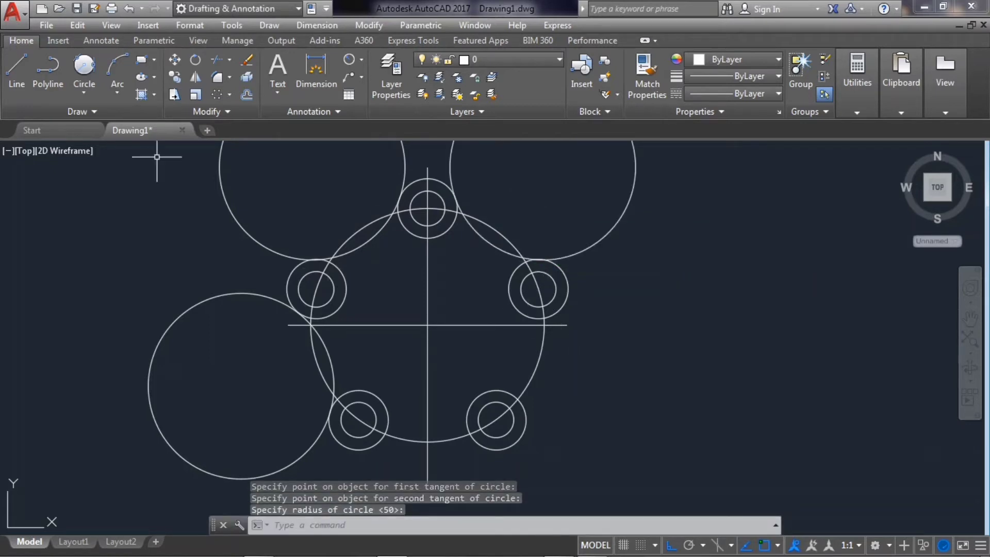
{"action": "left_click", "coordinate": [84, 70]}
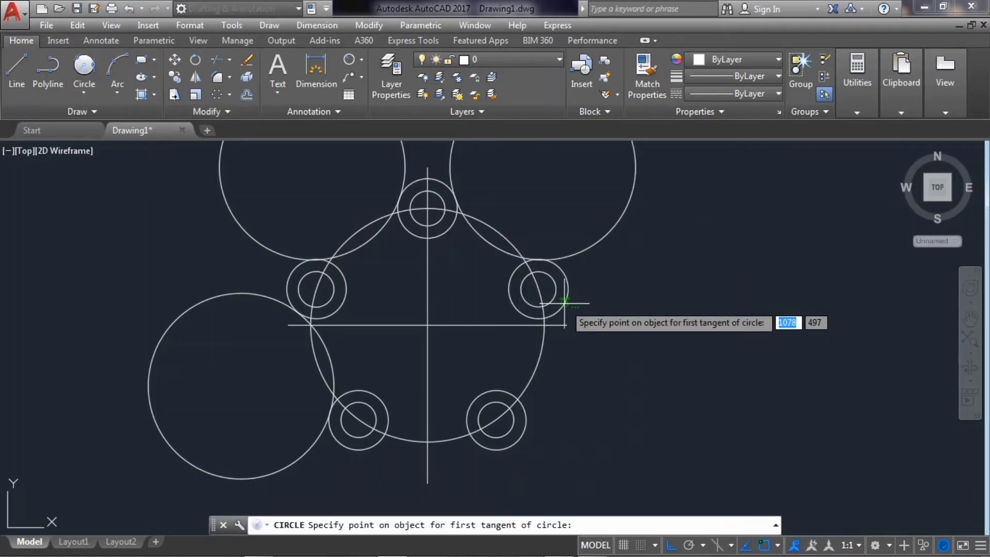
{"action": "left_click", "coordinate": [564, 303]}
{"action": "left_click", "coordinate": [524, 413]}
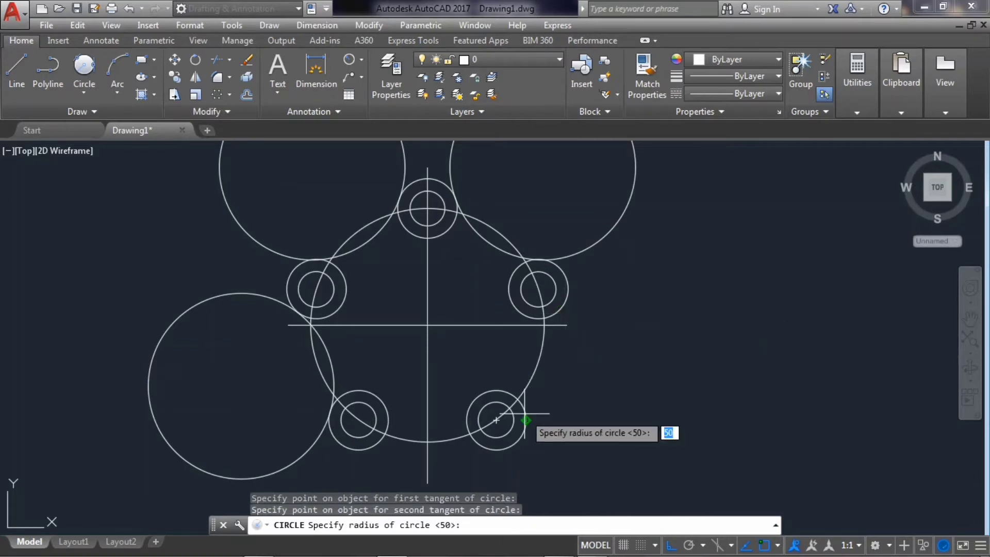
{"action": "key", "text": "Return"}
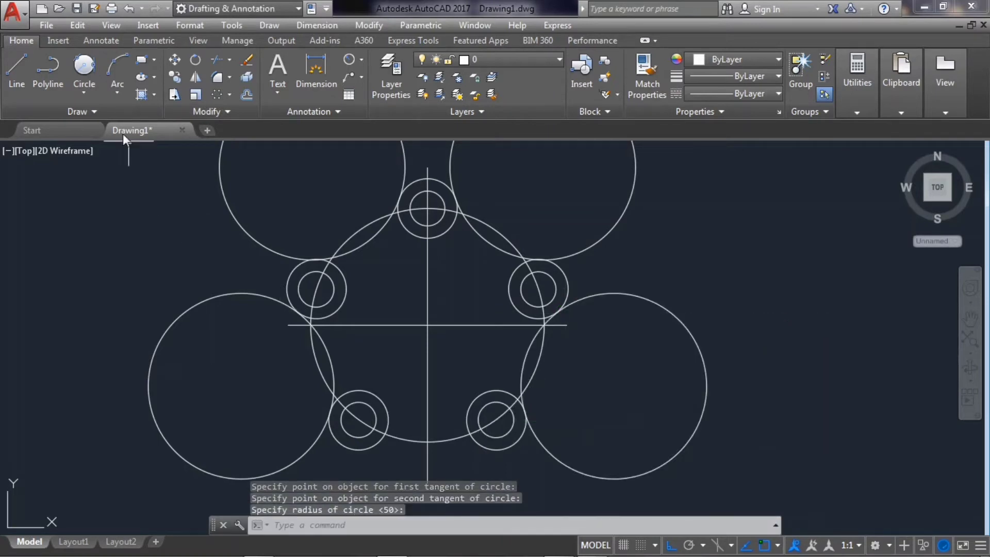
{"action": "left_click", "coordinate": [84, 67]}
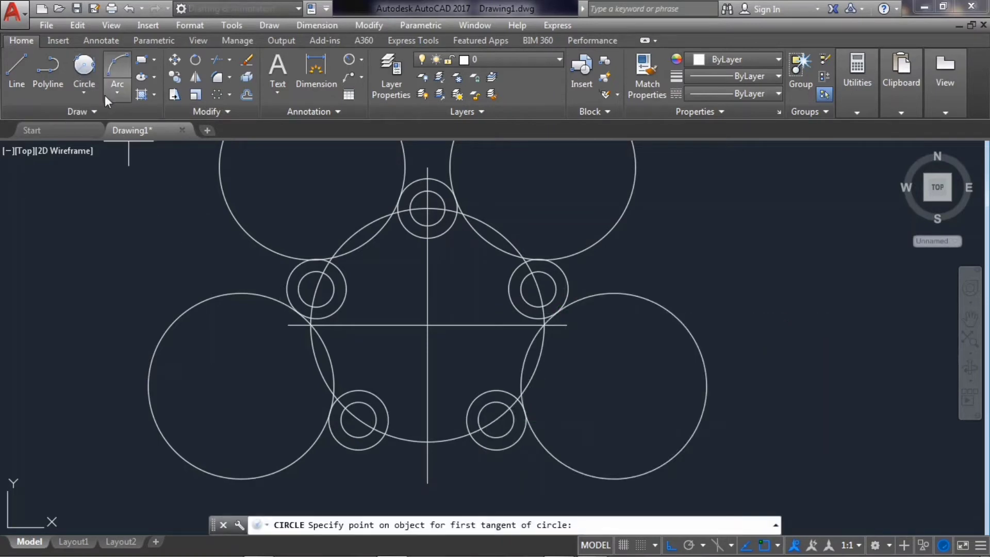
{"action": "left_click", "coordinate": [380, 437]}
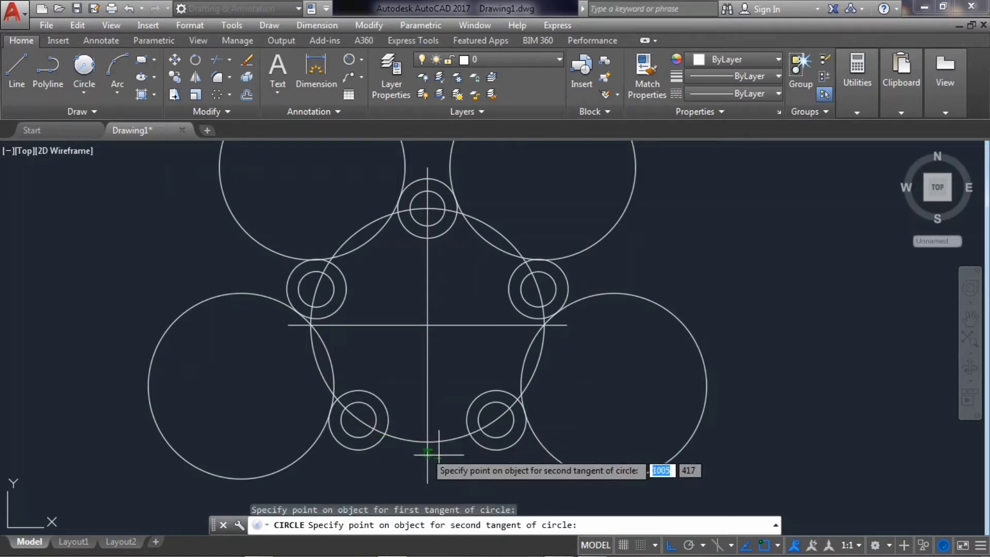
{"action": "left_click", "coordinate": [493, 448]}
{"action": "key", "text": "Return"}
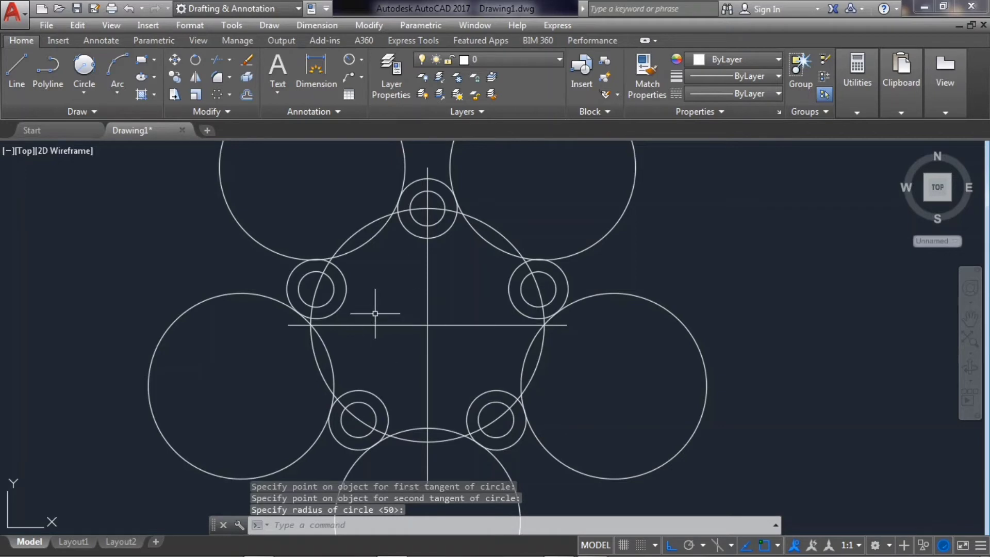
Trim away the outer portions of the five radius-50 tangent circles
{"action": "left_click", "coordinate": [215, 63]}
{"action": "key", "text": "Return"}
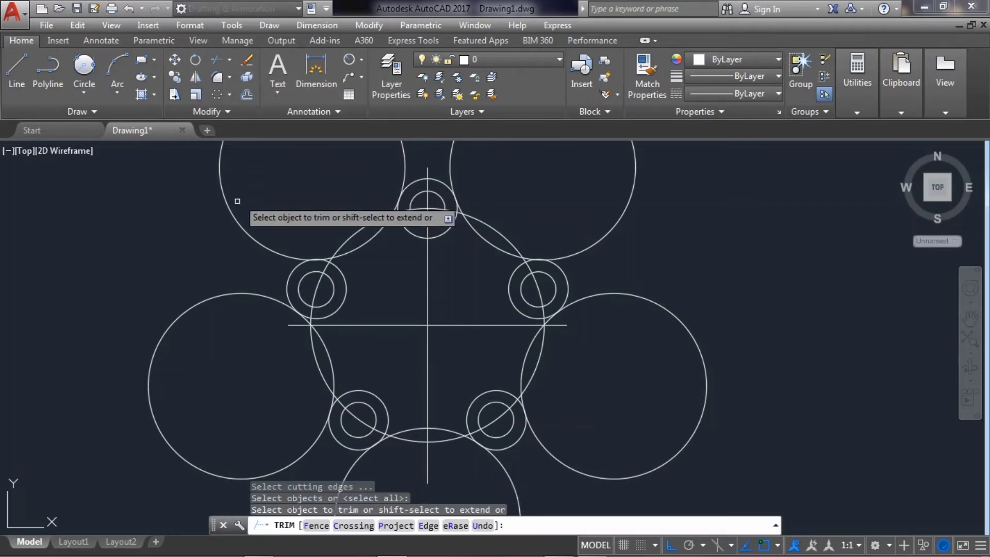
{"action": "left_click", "coordinate": [228, 201]}
{"action": "left_click", "coordinate": [248, 293]}
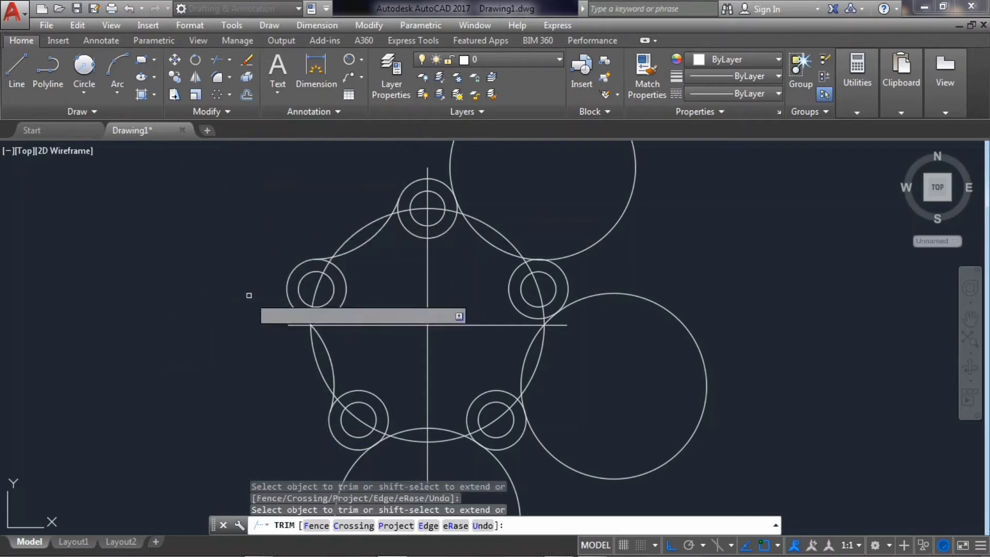
{"action": "left_click", "coordinate": [368, 451]}
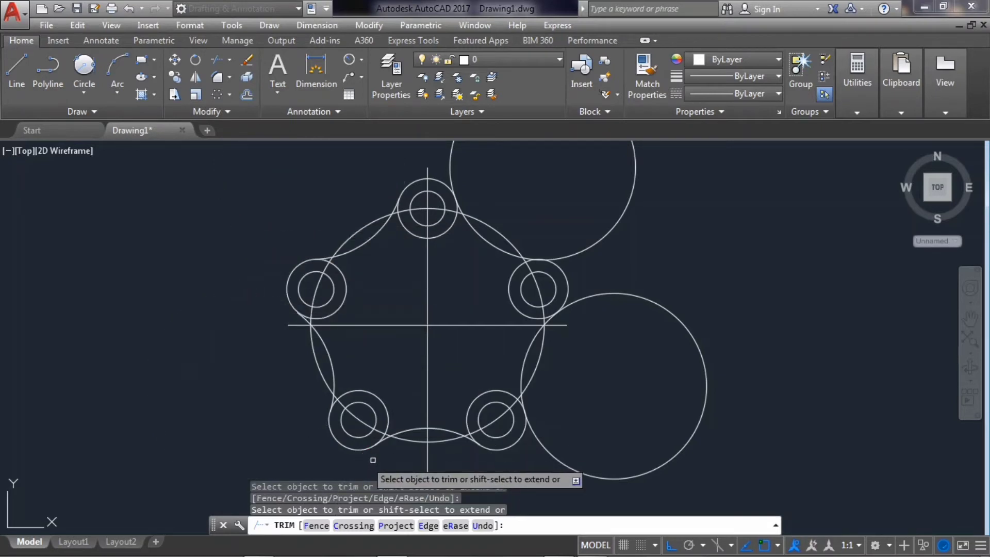
{"action": "left_click", "coordinate": [539, 441]}
{"action": "left_click", "coordinate": [567, 254]}
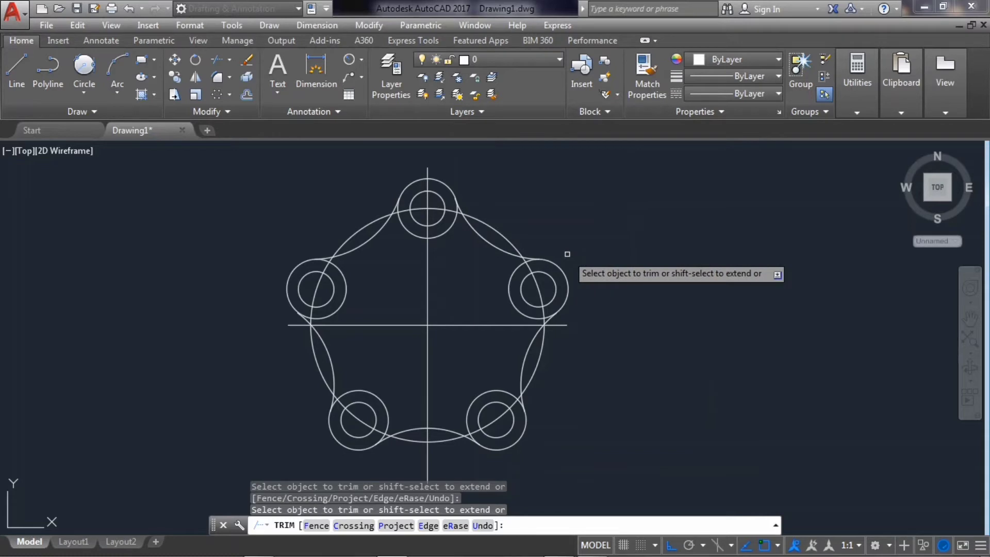
{"action": "key", "text": "Escape"}
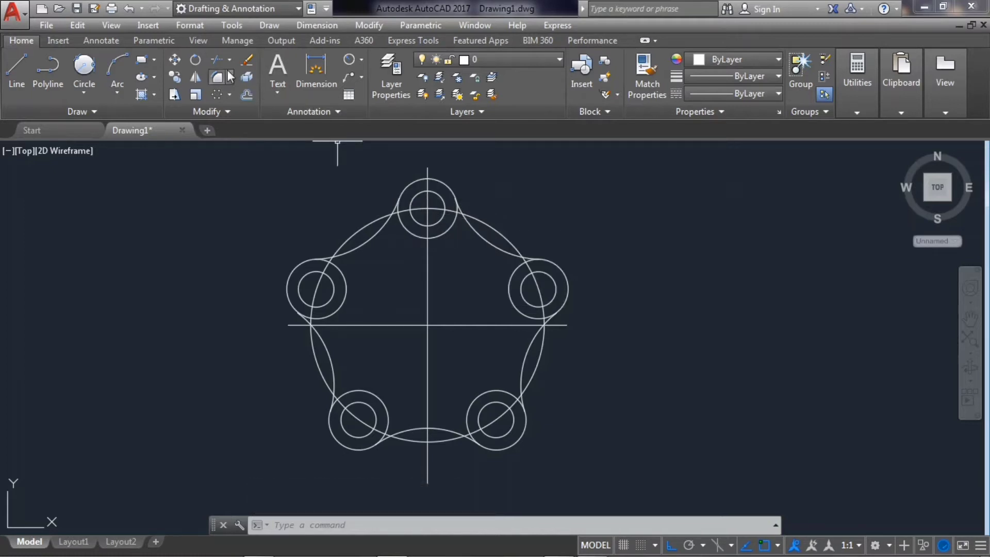
Trim the leftover segment near the top bolt hole
{"action": "left_click", "coordinate": [214, 61]}
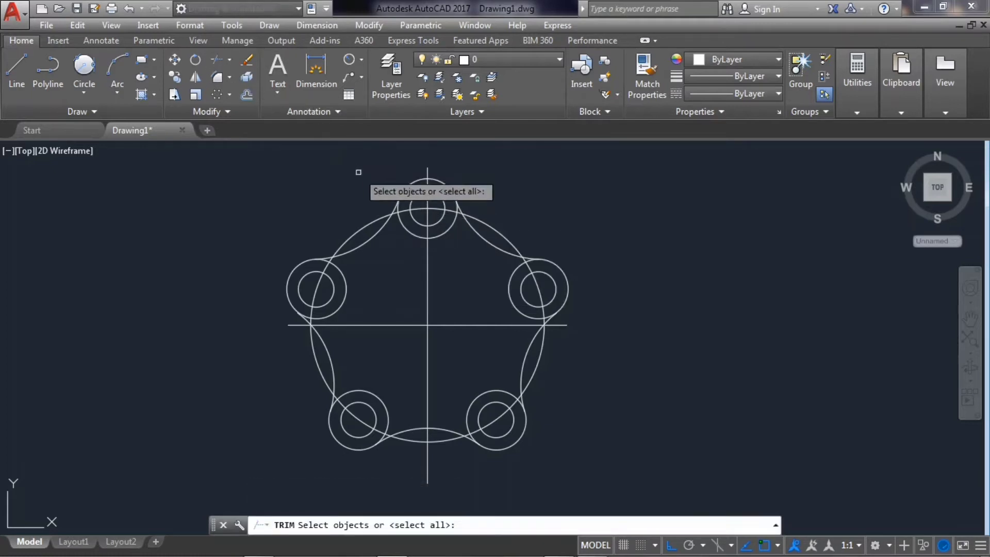
{"action": "key", "text": "Return"}
{"action": "left_click", "coordinate": [407, 225]}
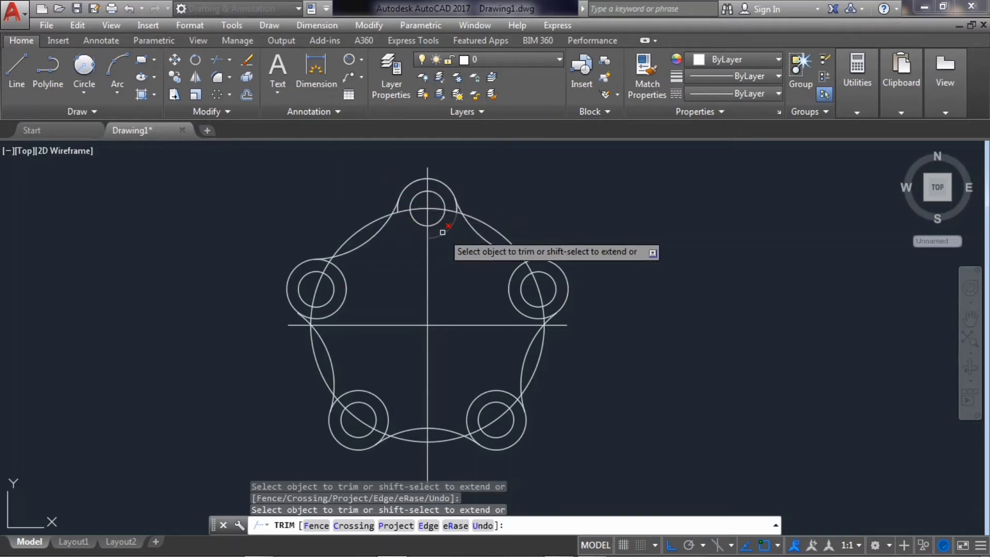
{"action": "key", "text": "Escape"}
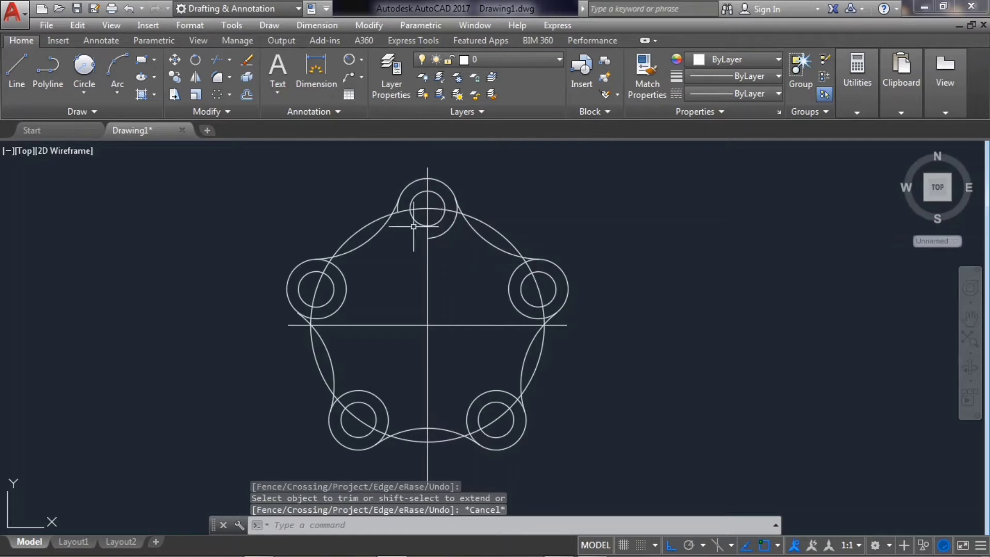
{"action": "left_click", "coordinate": [475, 217]}
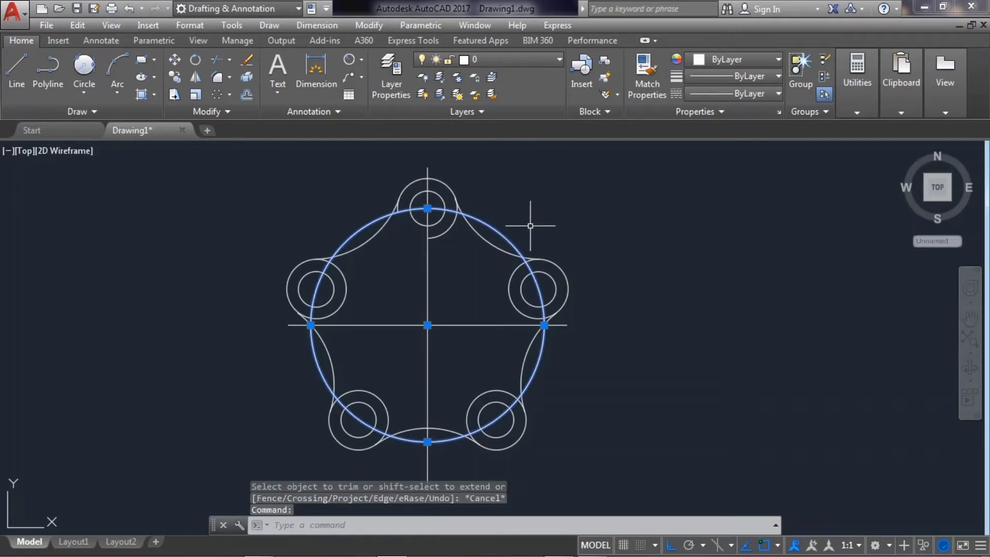
Erase the large helper circle and trim the inner arcs of the five outer bolt rings
{"action": "key", "text": "Delete"}
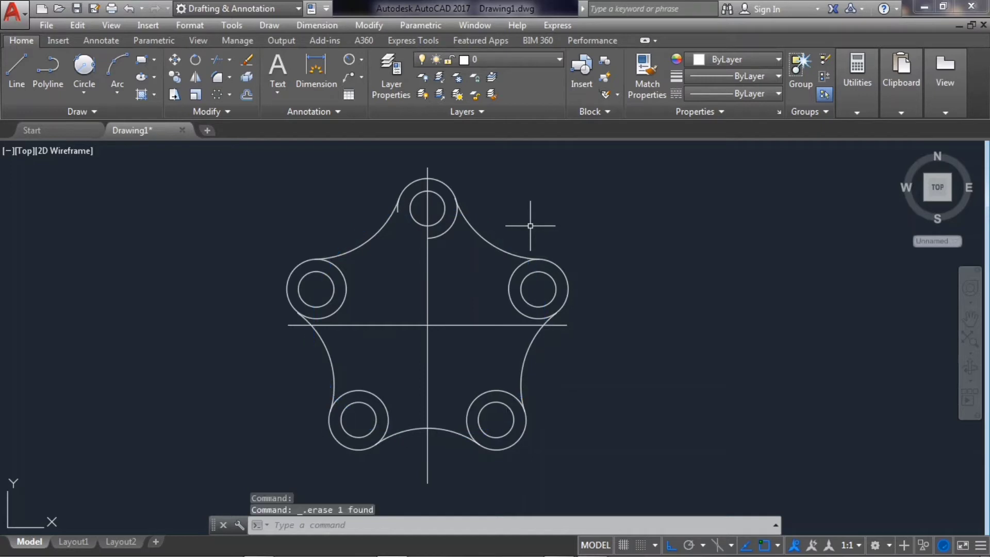
{"action": "left_click", "coordinate": [219, 65]}
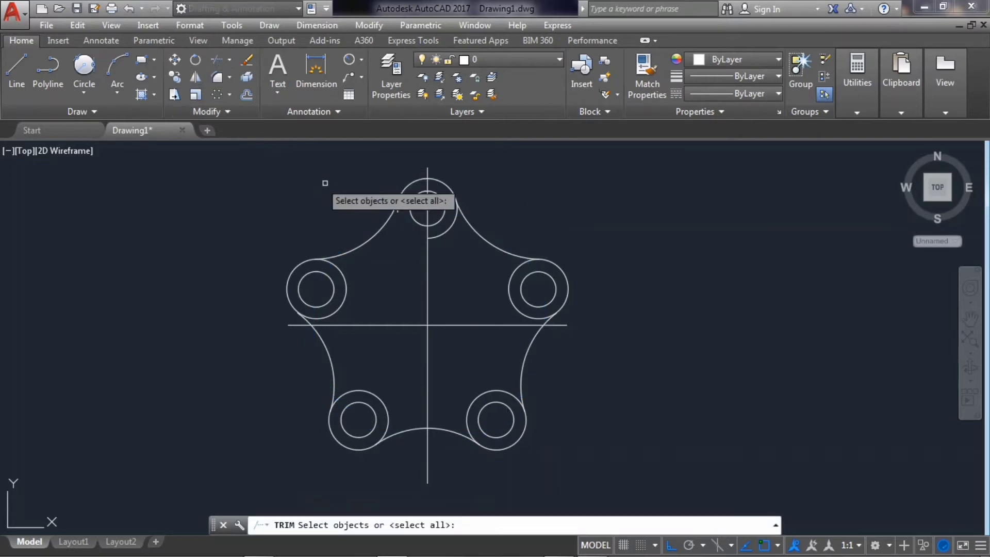
{"action": "key", "text": "Return"}
{"action": "left_click", "coordinate": [414, 217]}
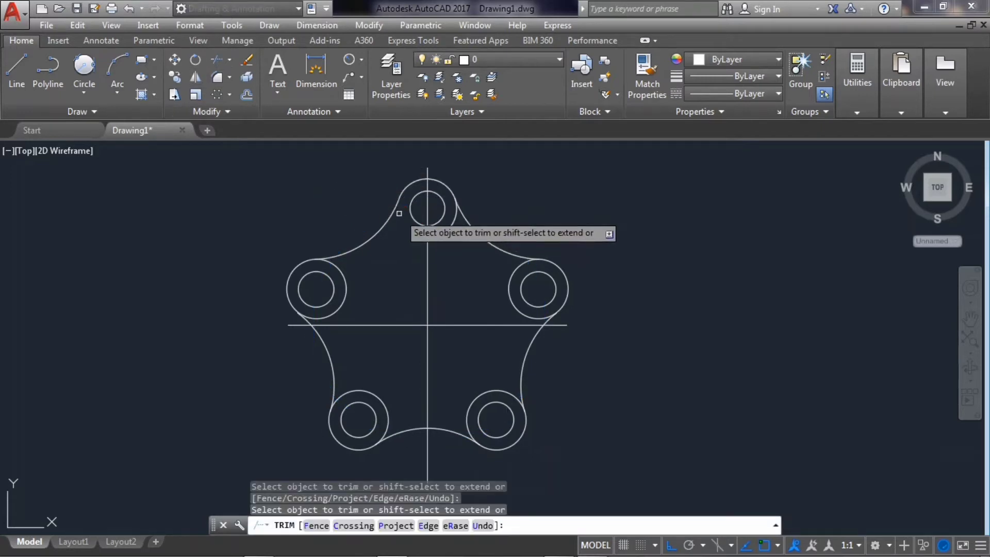
{"action": "left_click", "coordinate": [448, 228]}
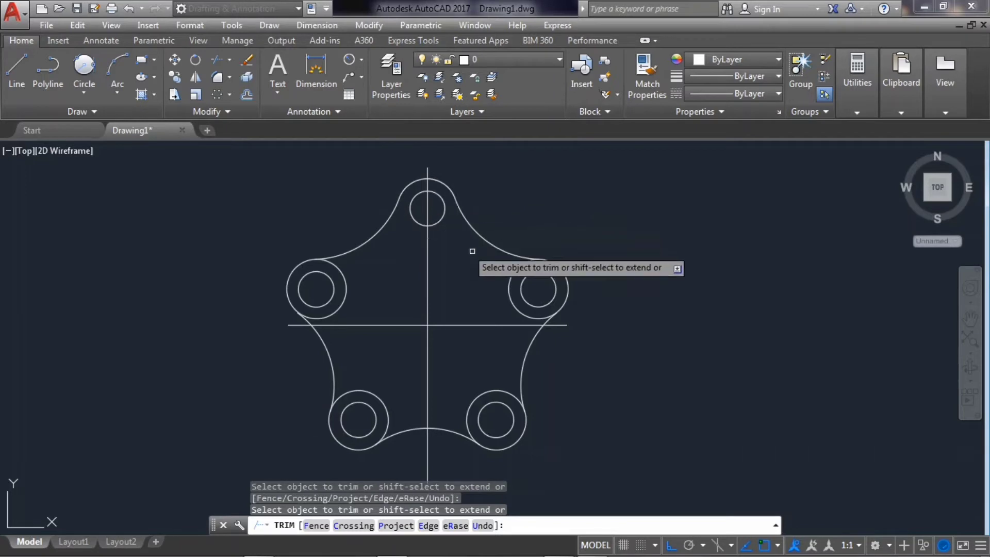
{"action": "left_click", "coordinate": [509, 277]}
{"action": "left_click", "coordinate": [495, 391]}
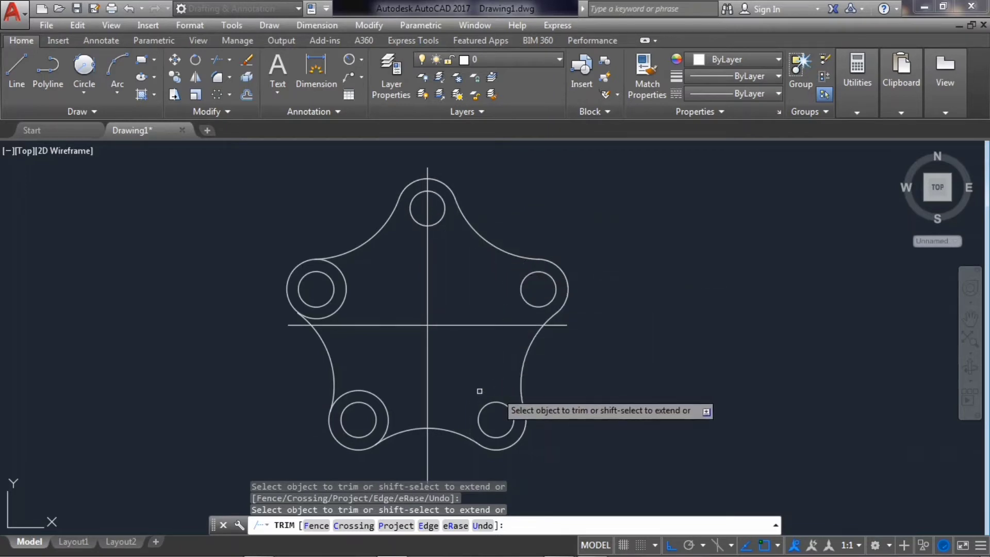
{"action": "left_click", "coordinate": [380, 402]}
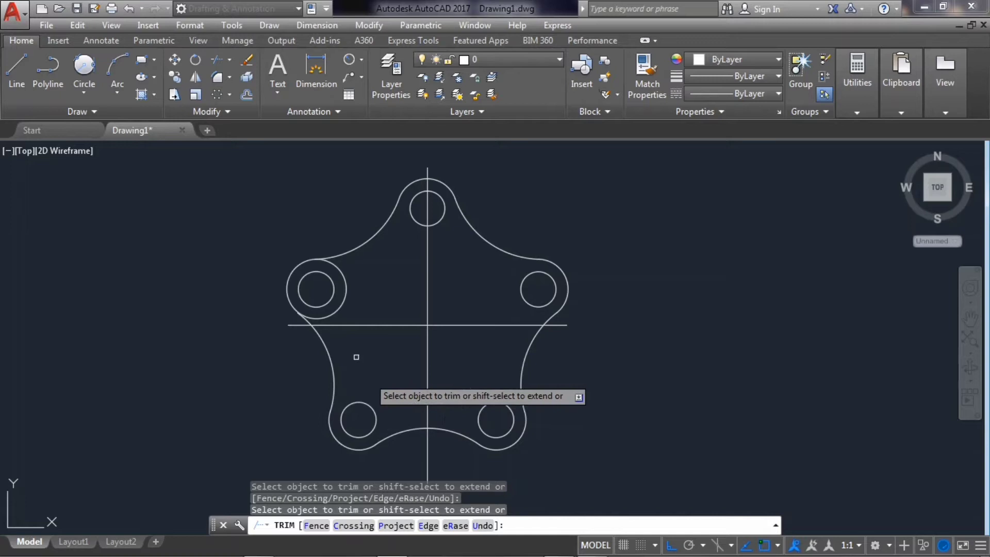
{"action": "left_click", "coordinate": [341, 303]}
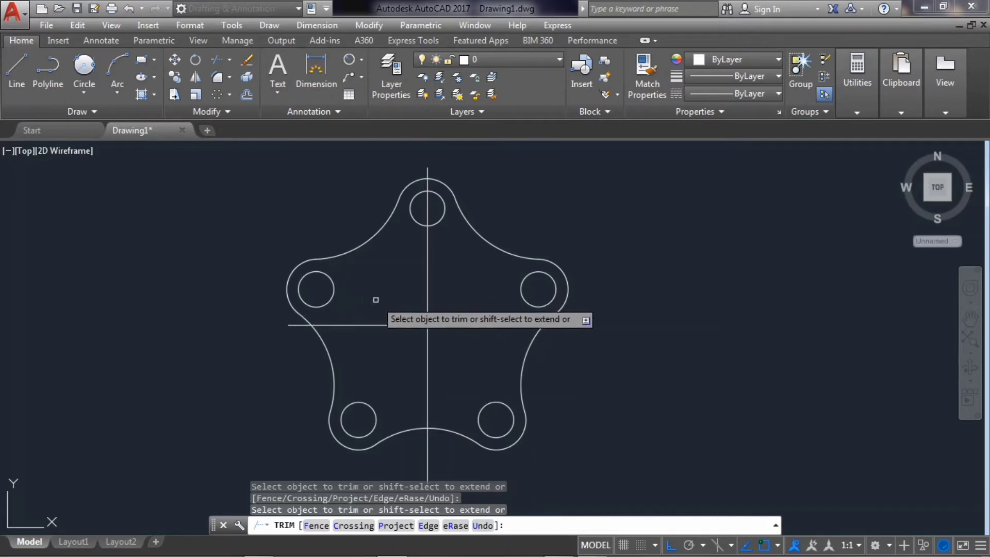
{"action": "key", "text": "Escape"}
Redraw the 126-diameter bolt circle at the center-line crossing
{"action": "left_click", "coordinate": [91, 95]}
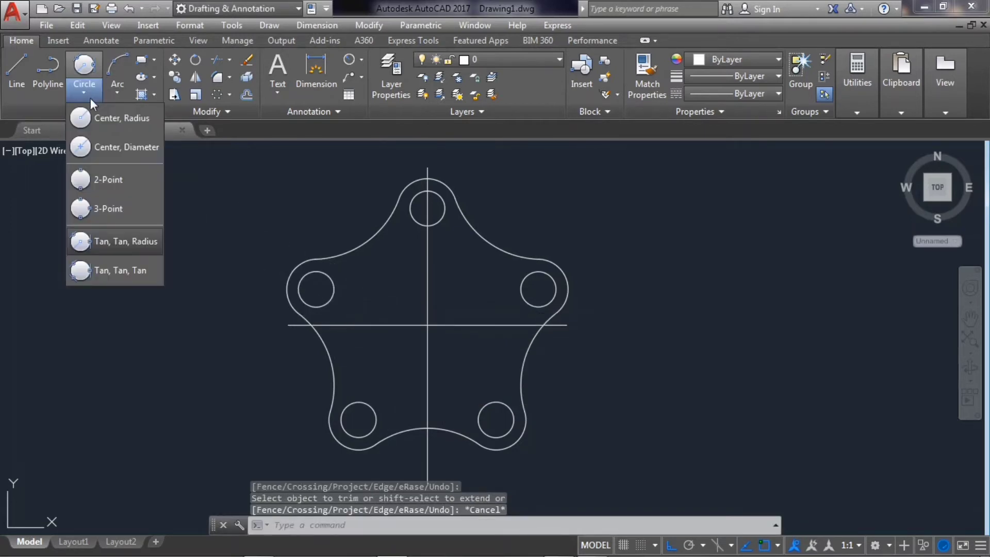
{"action": "left_click", "coordinate": [92, 118]}
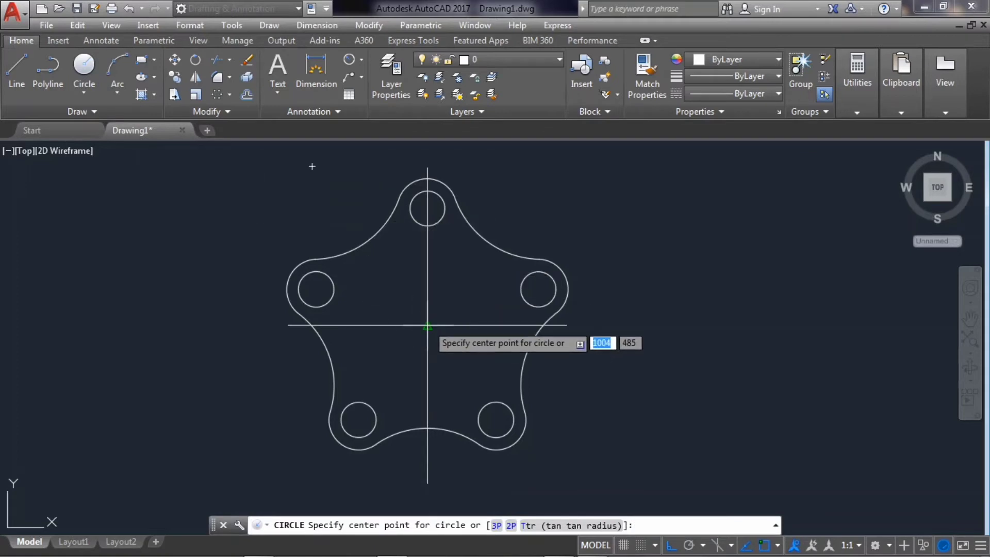
{"action": "left_click", "coordinate": [427, 326]}
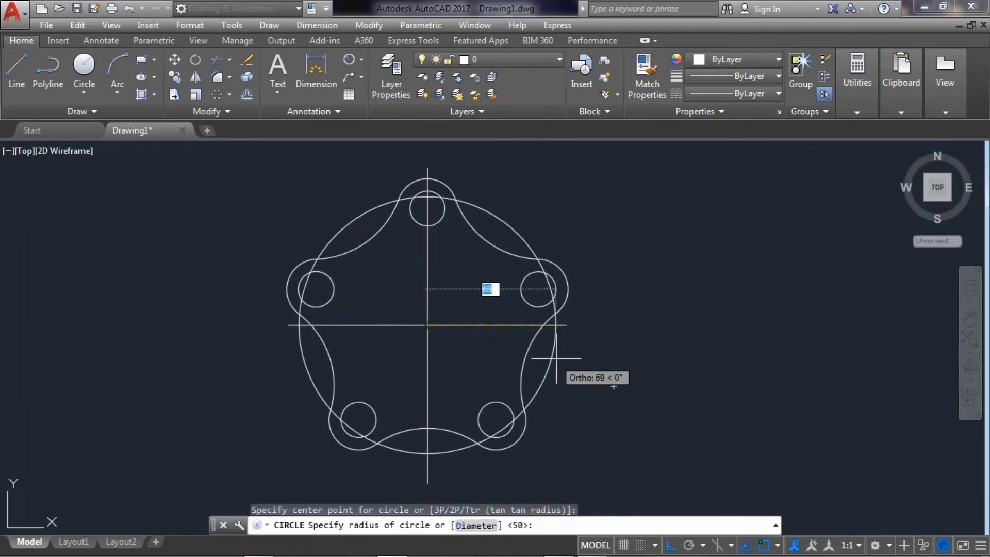
{"action": "type", "text": "d"}
{"action": "key", "text": "Return"}
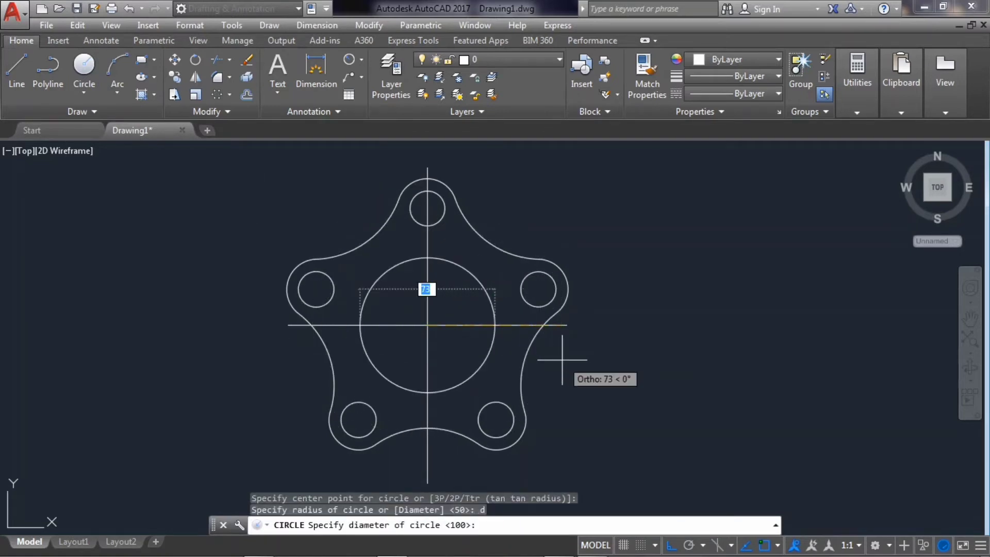
{"action": "type", "text": "12"}
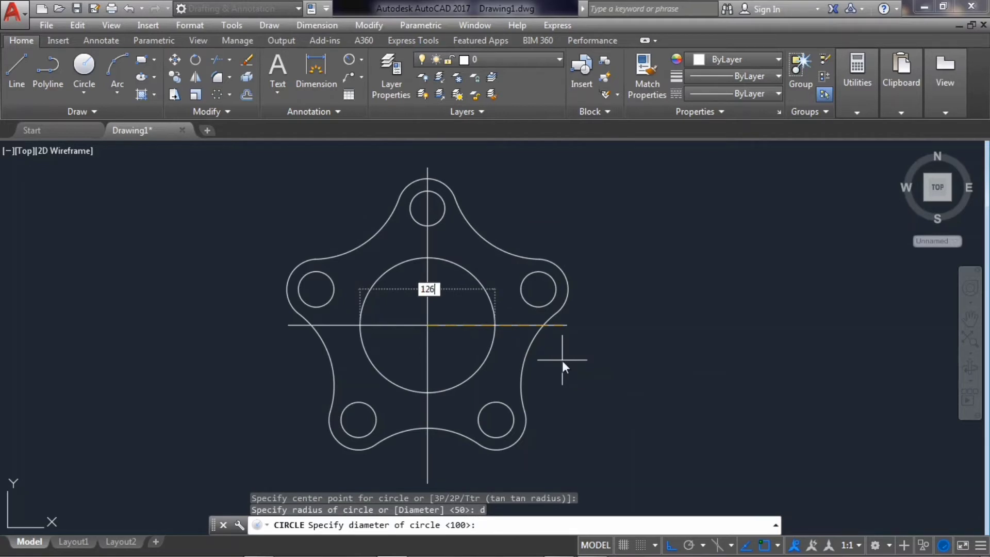
{"action": "type", "text": "6"}
{"action": "key", "text": "Return"}
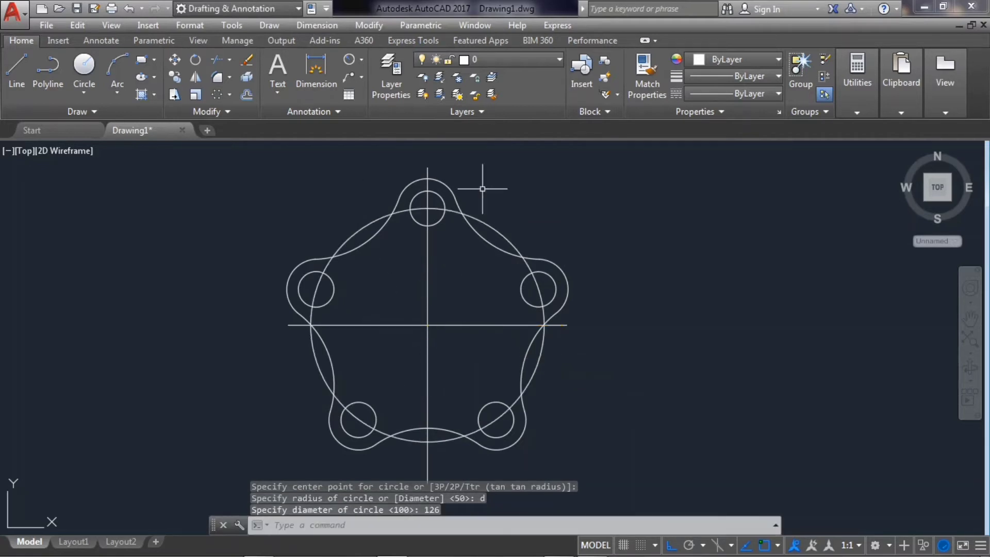
Add a 50-diameter bore circle at the same centre
{"action": "left_click", "coordinate": [86, 69]}
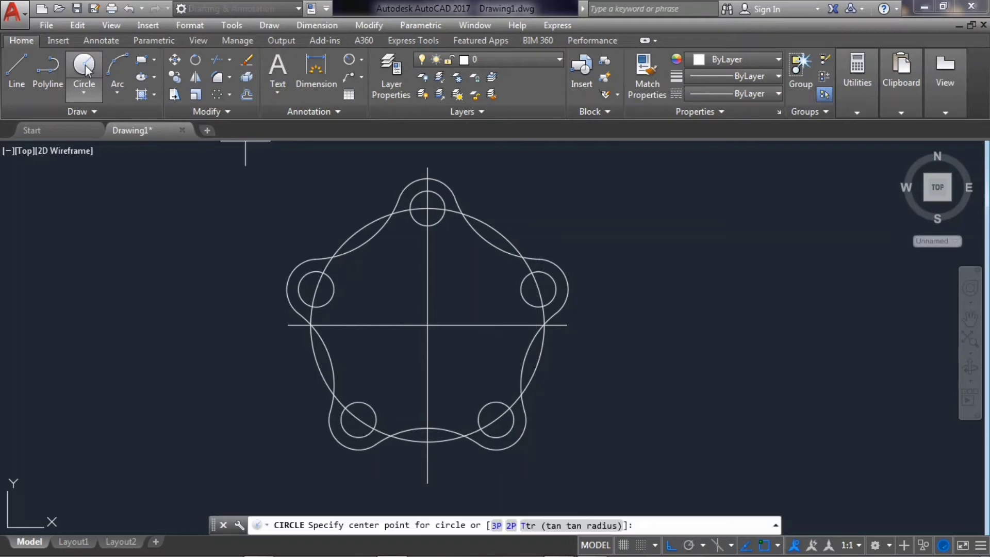
{"action": "left_click", "coordinate": [429, 325]}
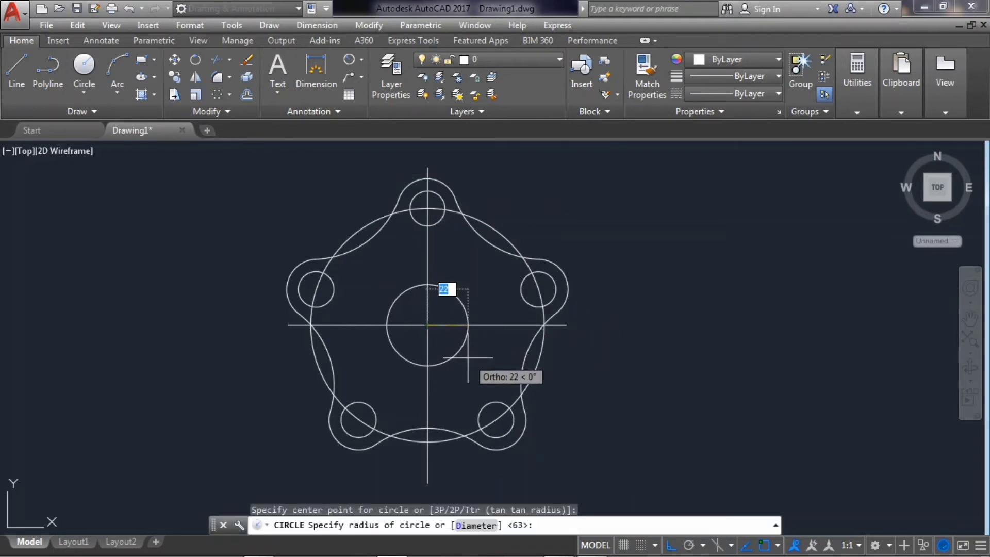
{"action": "type", "text": "d"}
{"action": "key", "text": "Return"}
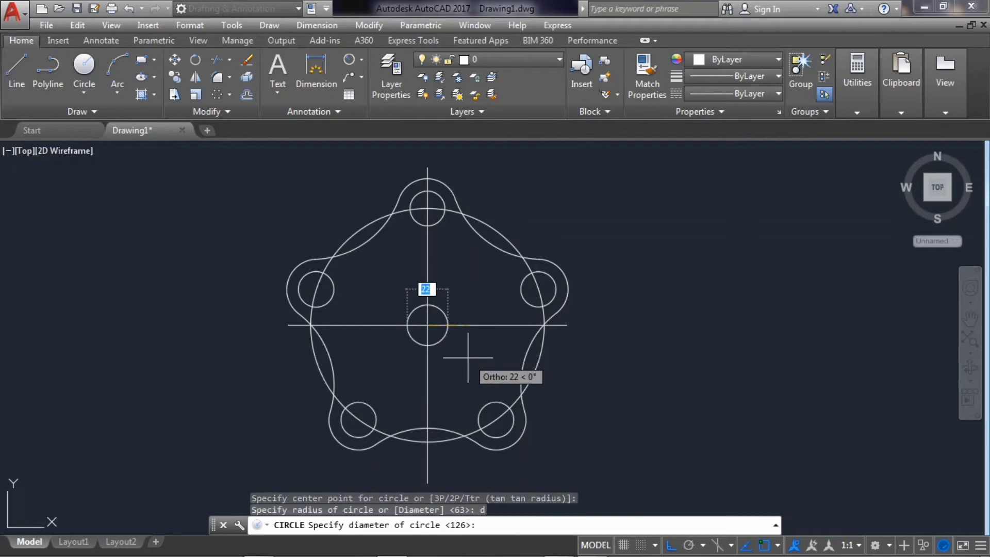
{"action": "type", "text": "50"}
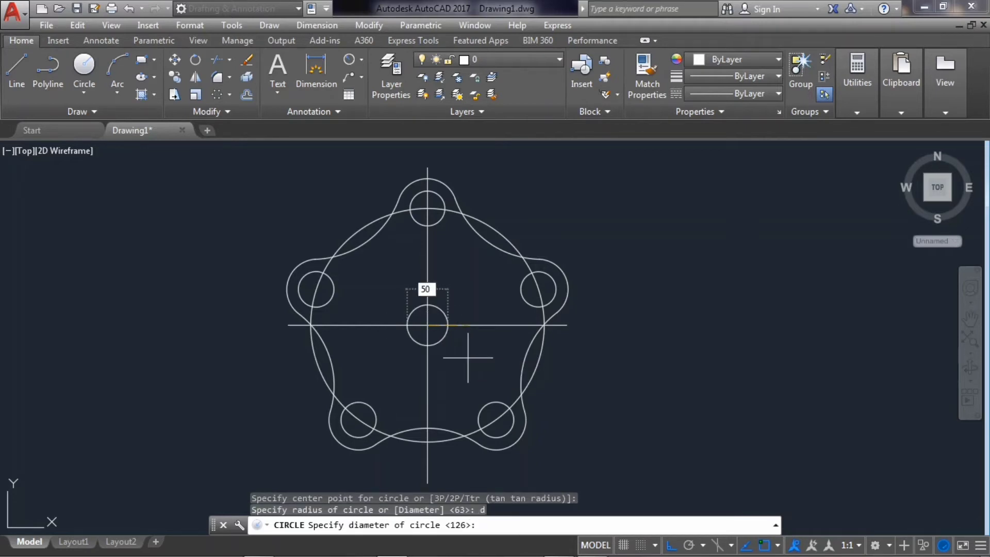
{"action": "key", "text": "Return"}
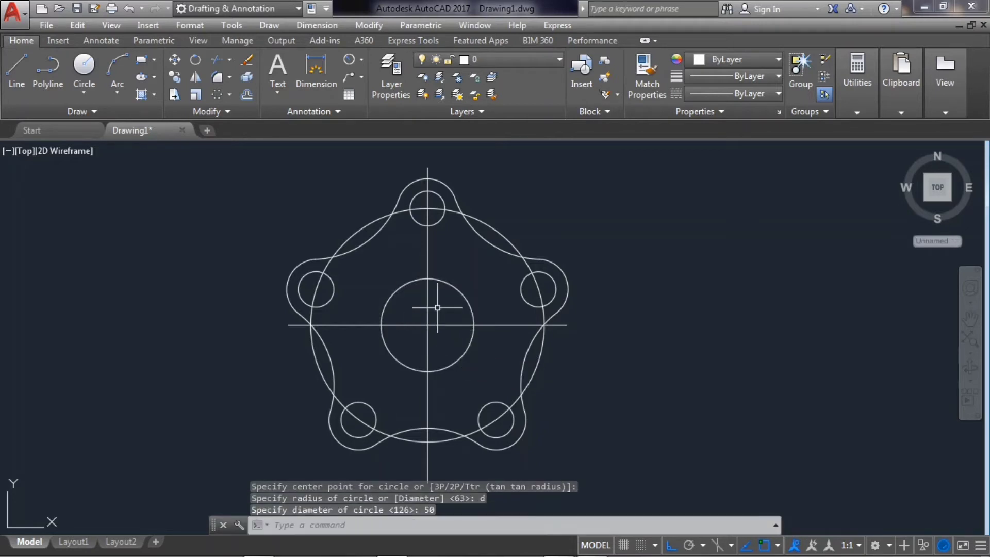
Draw the half-keyway lines above the bore with segment lengths 7 and 6
{"action": "scroll", "coordinate": [425, 277], "scroll_direction": "up", "scroll_amount": 4}
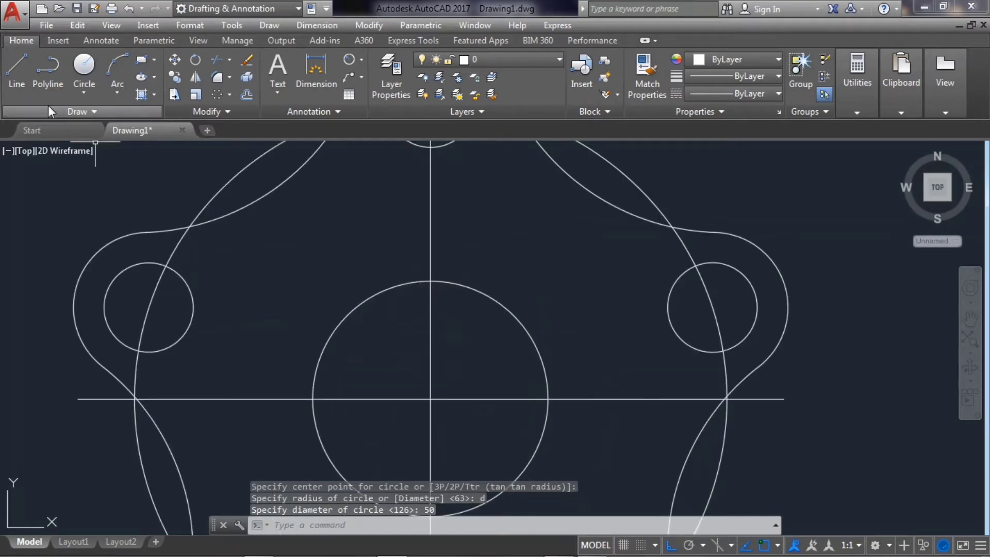
{"action": "left_click", "coordinate": [17, 70]}
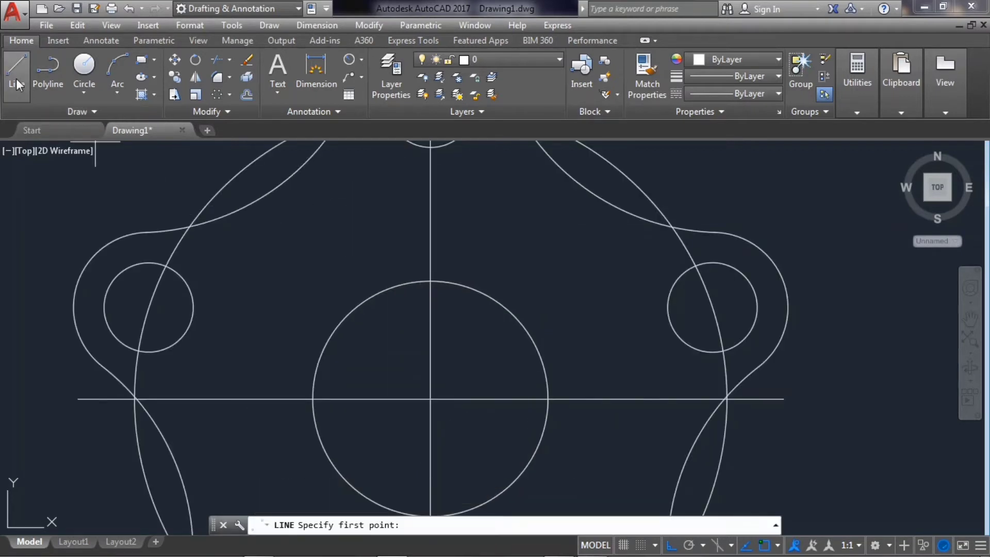
{"action": "left_click", "coordinate": [430, 281]}
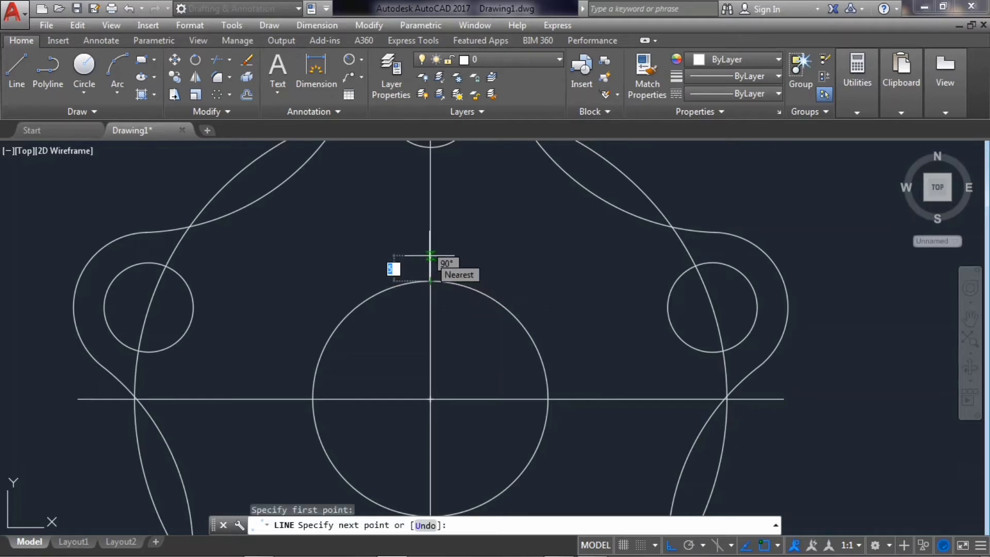
{"action": "type", "text": "7"}
{"action": "key", "text": "Return"}
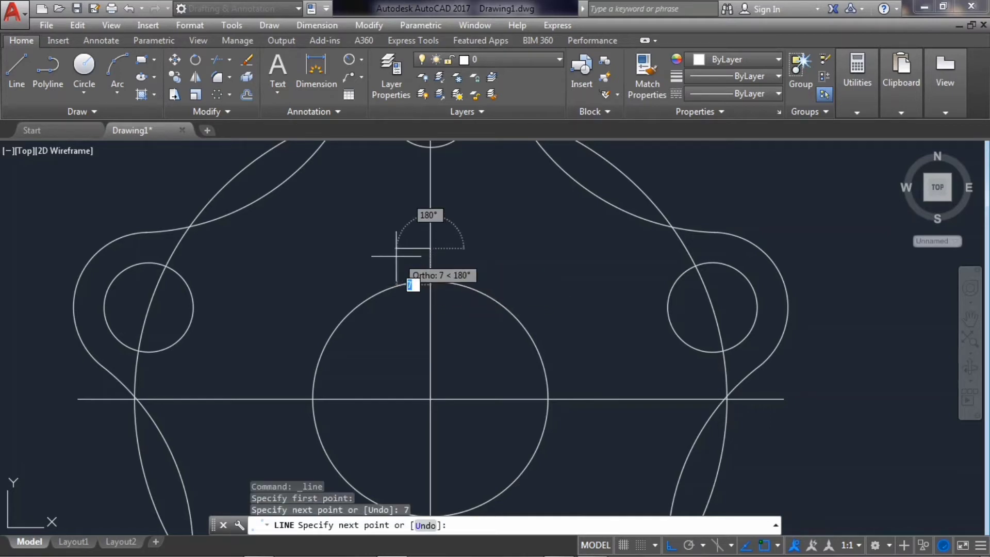
{"action": "type", "text": "6"}
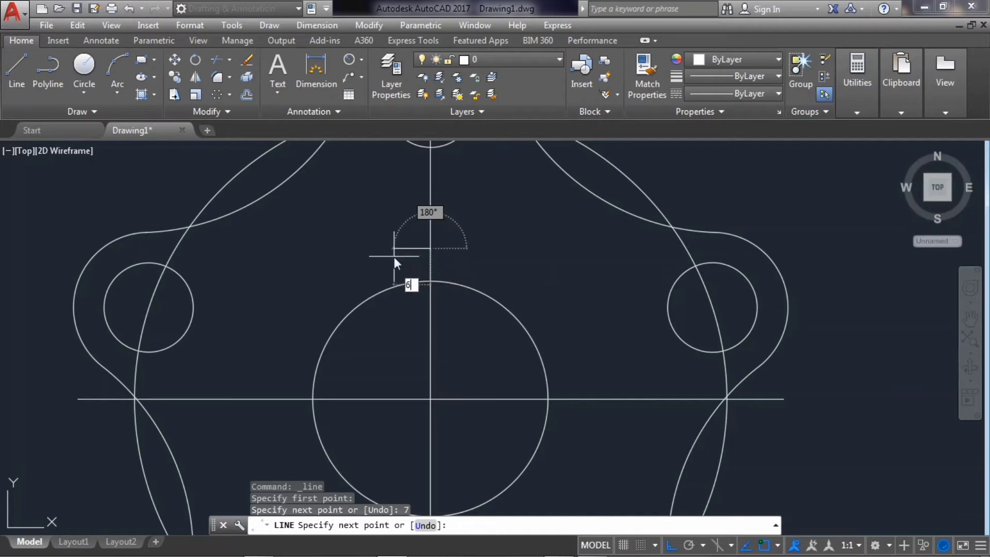
{"action": "key", "text": "Return"}
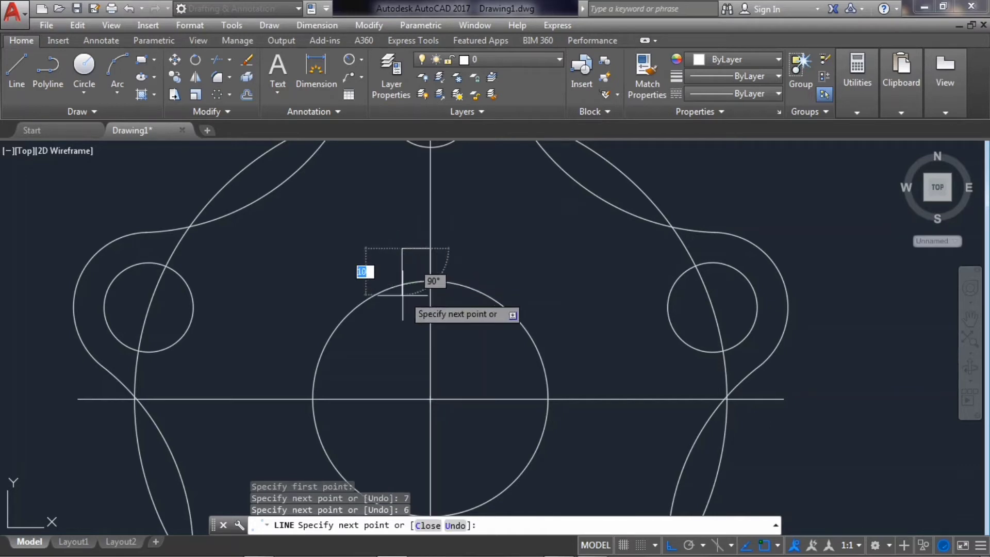
{"action": "left_click", "coordinate": [400, 301]}
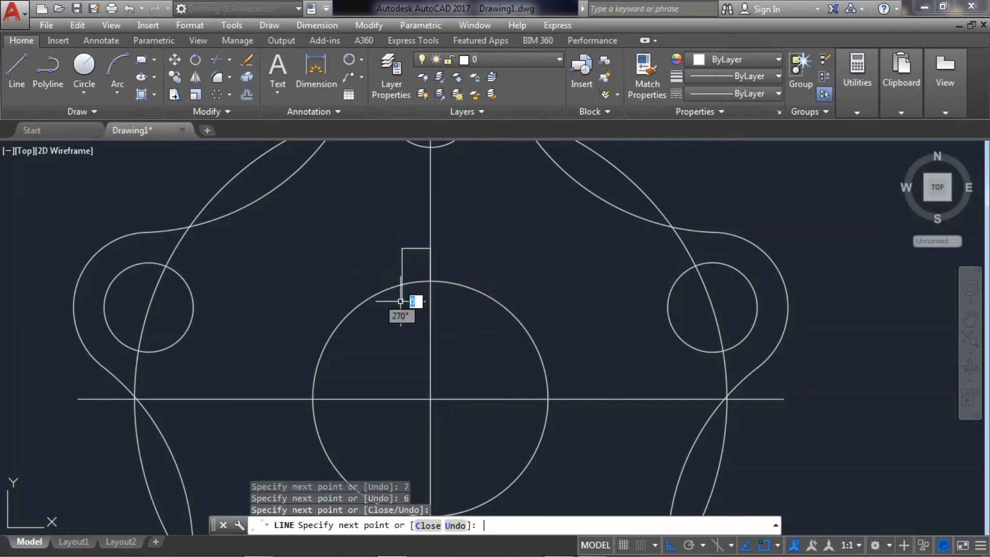
{"action": "key", "text": "Return"}
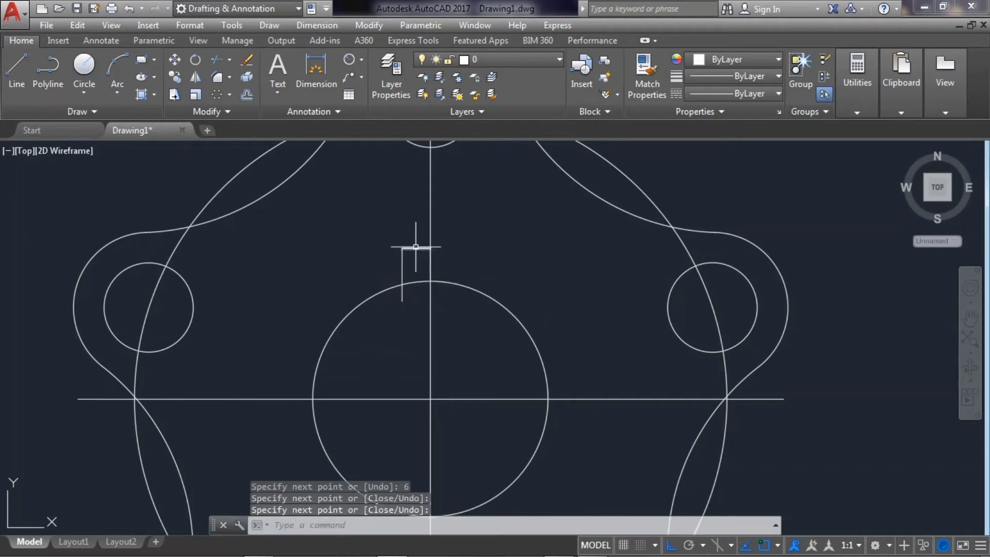
Delete the stray vertical segment on the centre line and select both half-notch lines
{"action": "left_click", "coordinate": [421, 248]}
{"action": "left_click", "coordinate": [430, 259]}
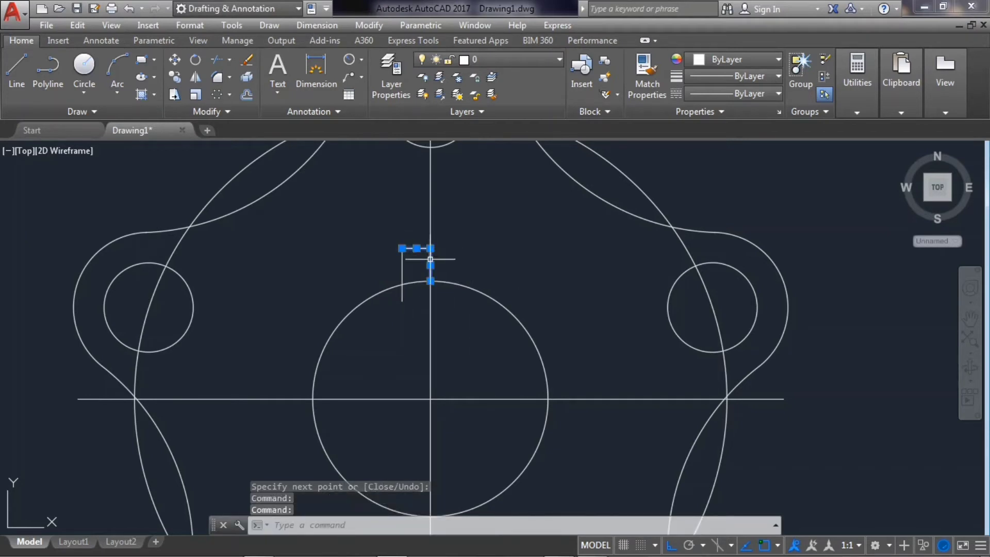
{"action": "key", "text": "Escape"}
{"action": "left_click", "coordinate": [430, 259]}
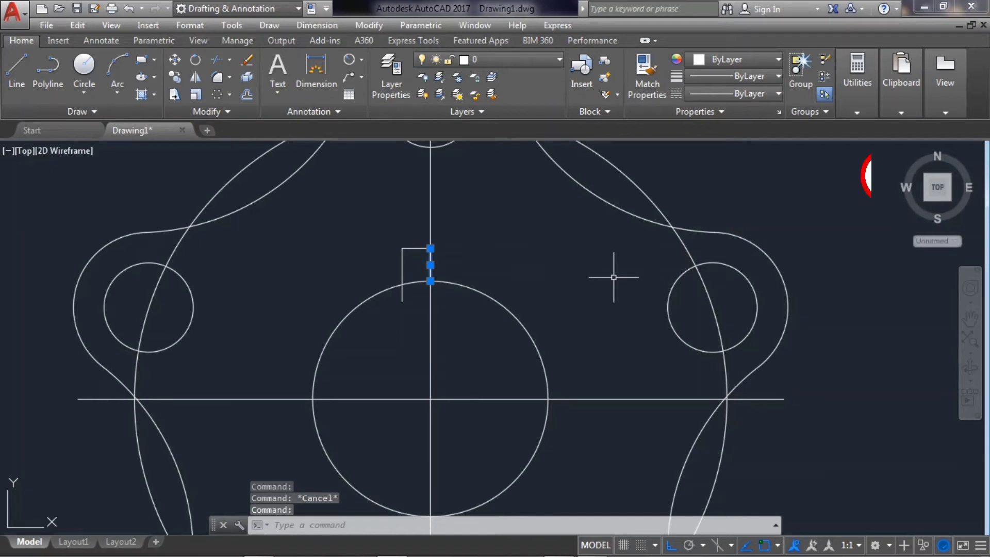
{"action": "key", "text": "Delete"}
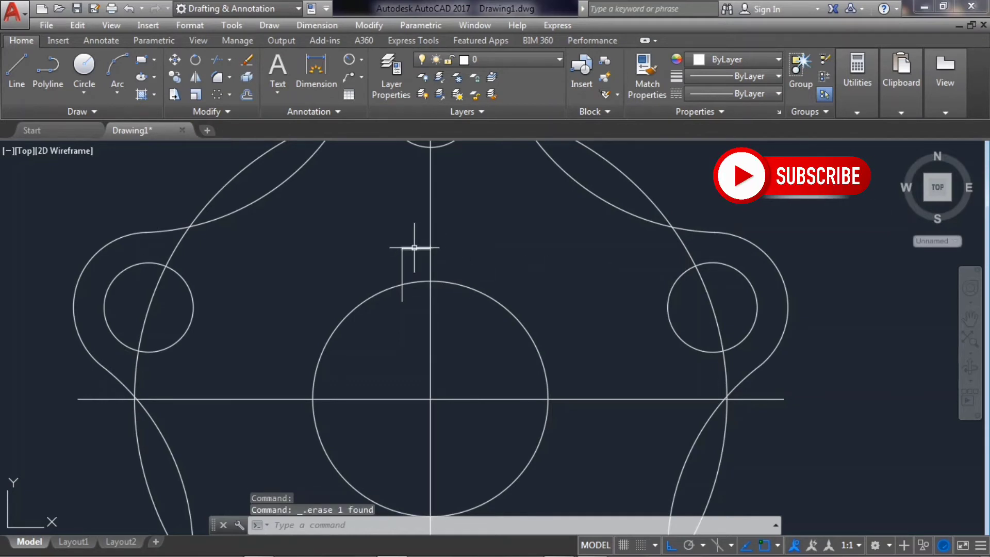
{"action": "left_click", "coordinate": [415, 248]}
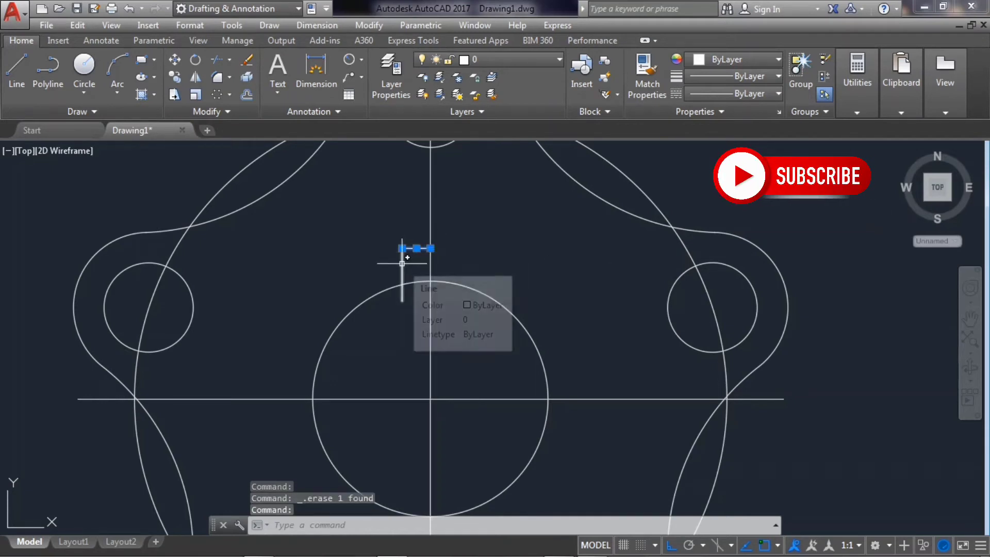
{"action": "mouse_move", "coordinate": [402, 267]}
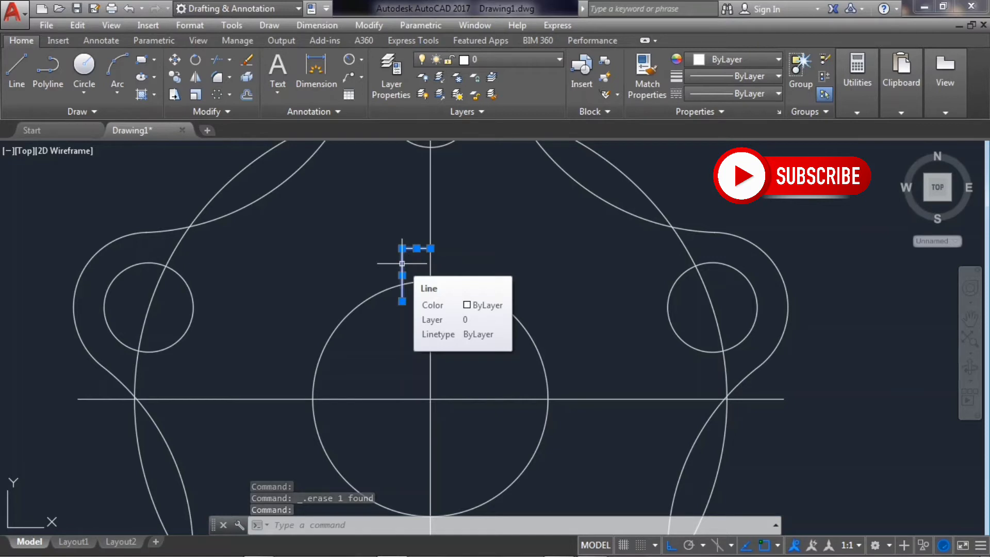
{"action": "left_click", "coordinate": [402, 264]}
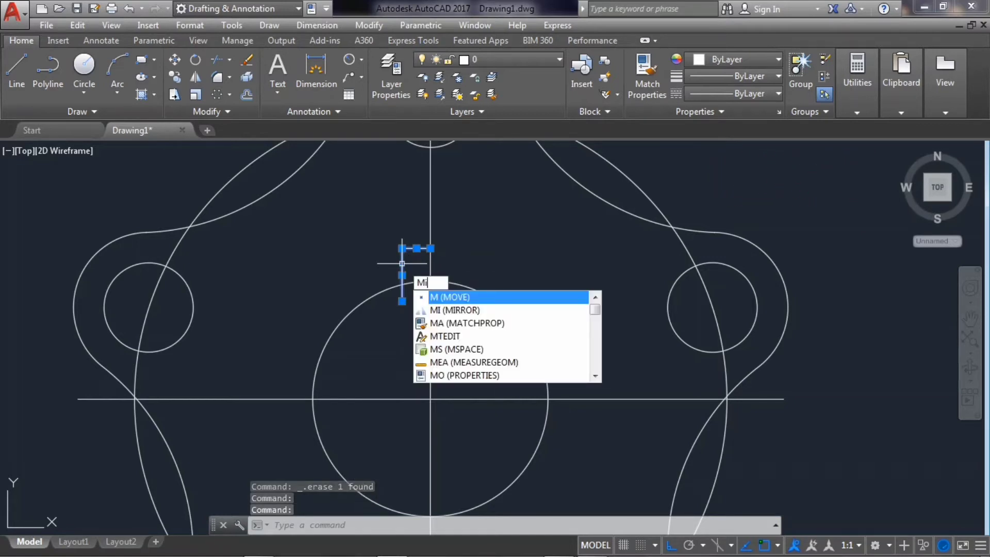
Mirror the half-notch lines about the vertical centre line, keeping the originals
{"action": "type", "text": "i"}
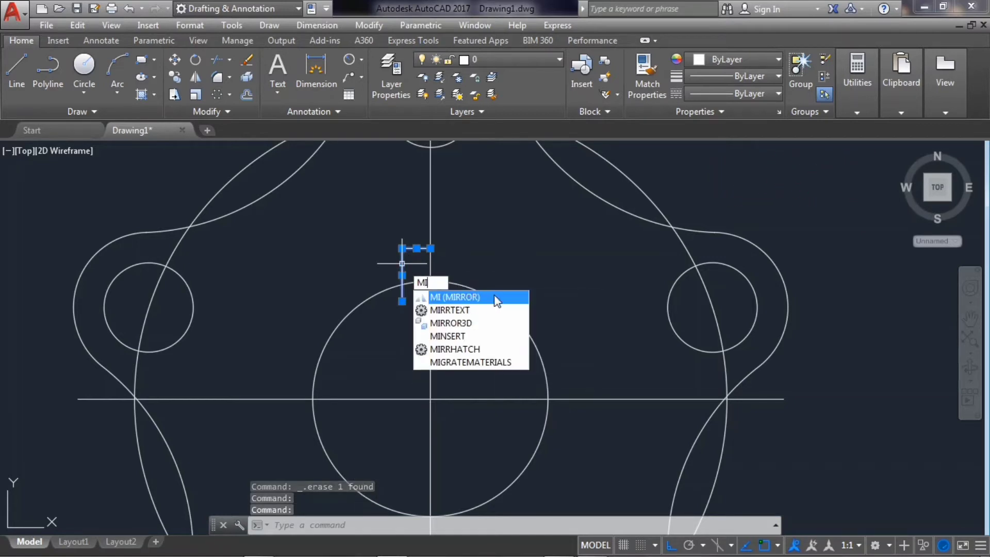
{"action": "left_click", "coordinate": [495, 298]}
{"action": "left_click", "coordinate": [430, 249]}
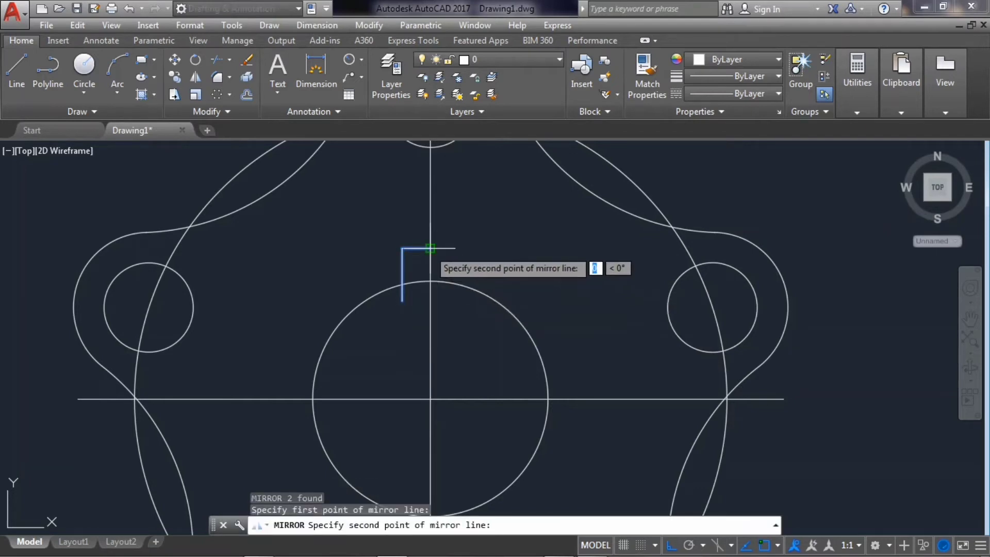
{"action": "left_click", "coordinate": [431, 283]}
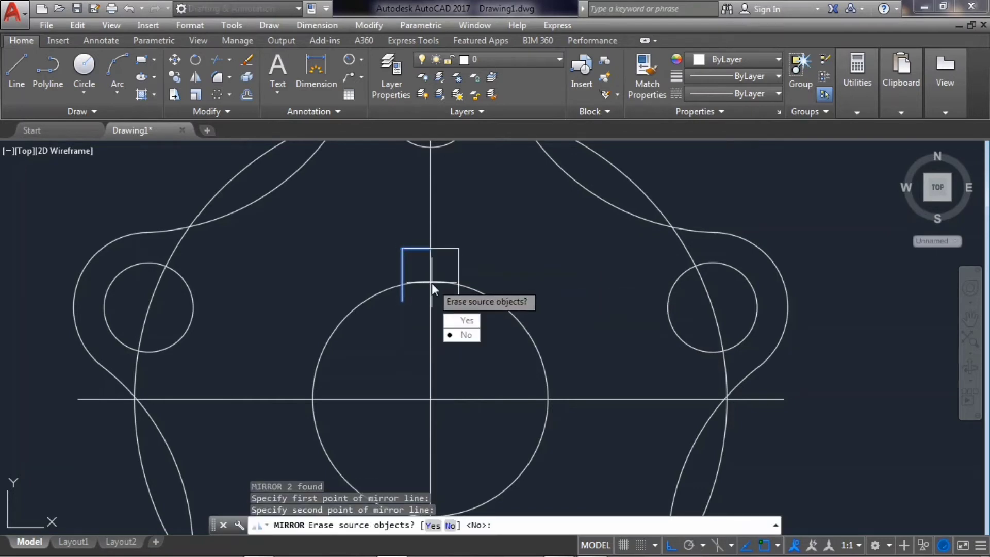
{"action": "left_click", "coordinate": [466, 335]}
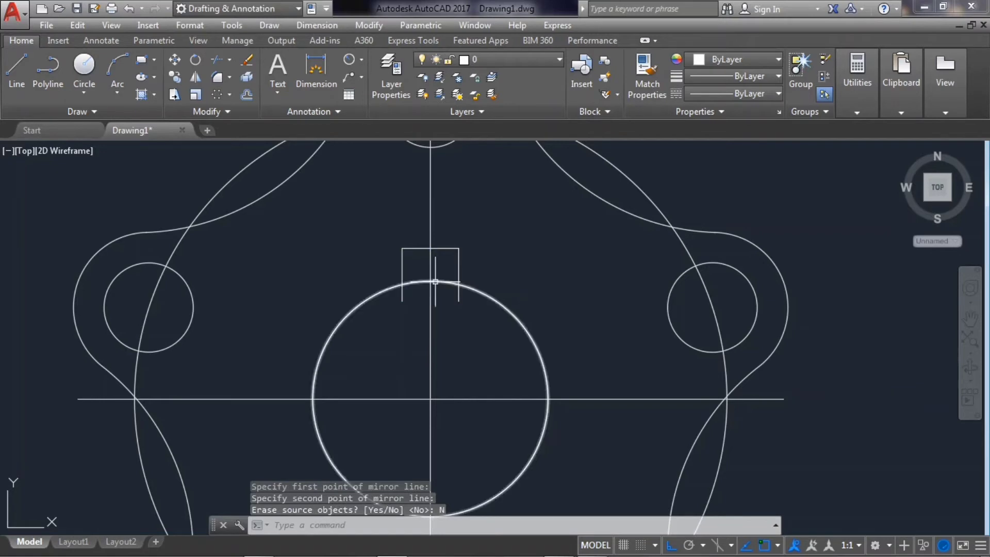
Join the four notch lines into a single polyline with JOIN
{"action": "left_click", "coordinate": [457, 252]}
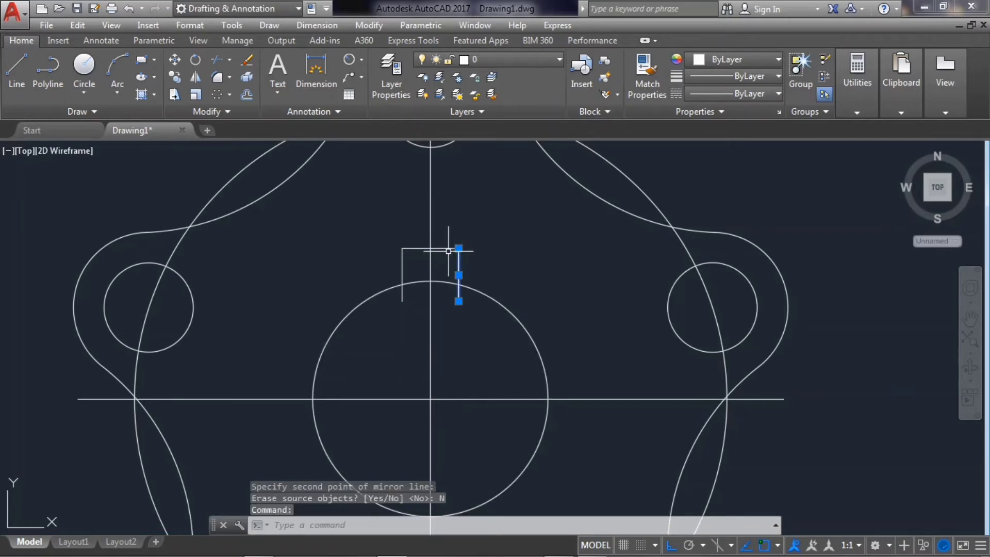
{"action": "left_click", "coordinate": [417, 248]}
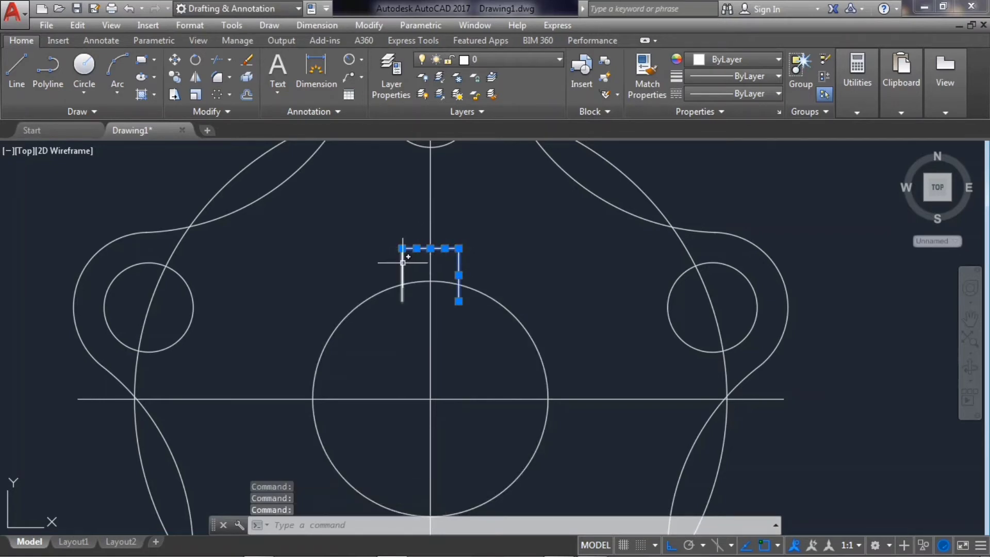
{"action": "type", "text": "j"}
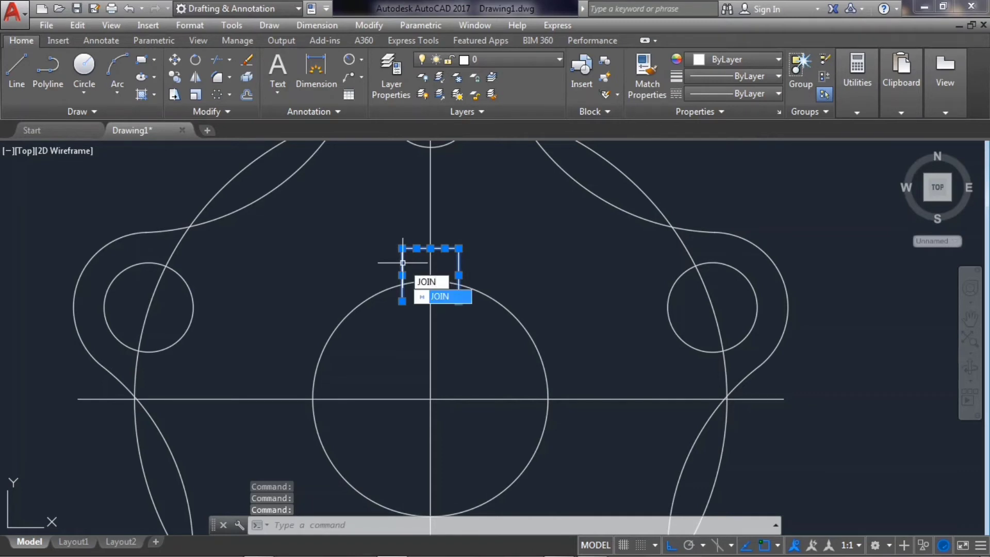
{"action": "key", "text": "Return"}
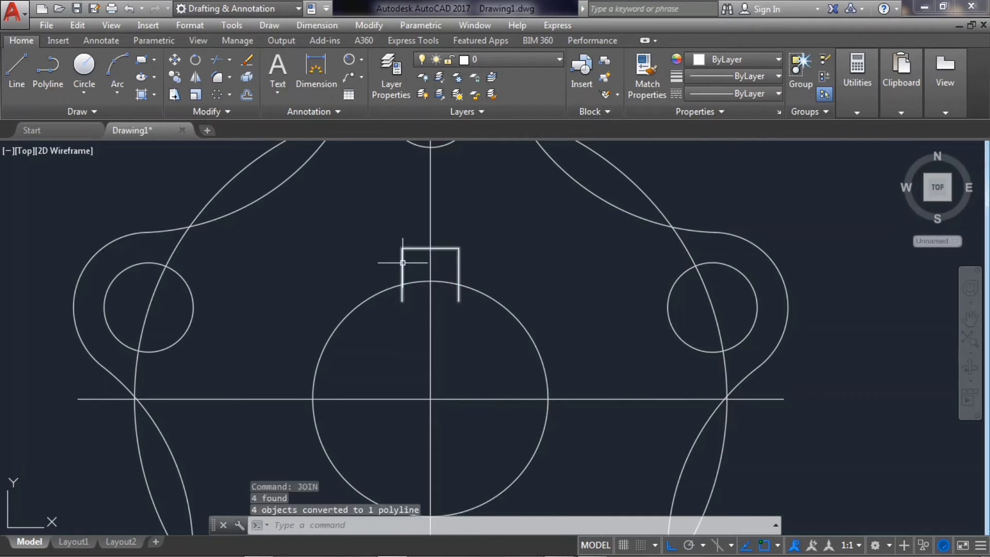
{"action": "left_click", "coordinate": [402, 261]}
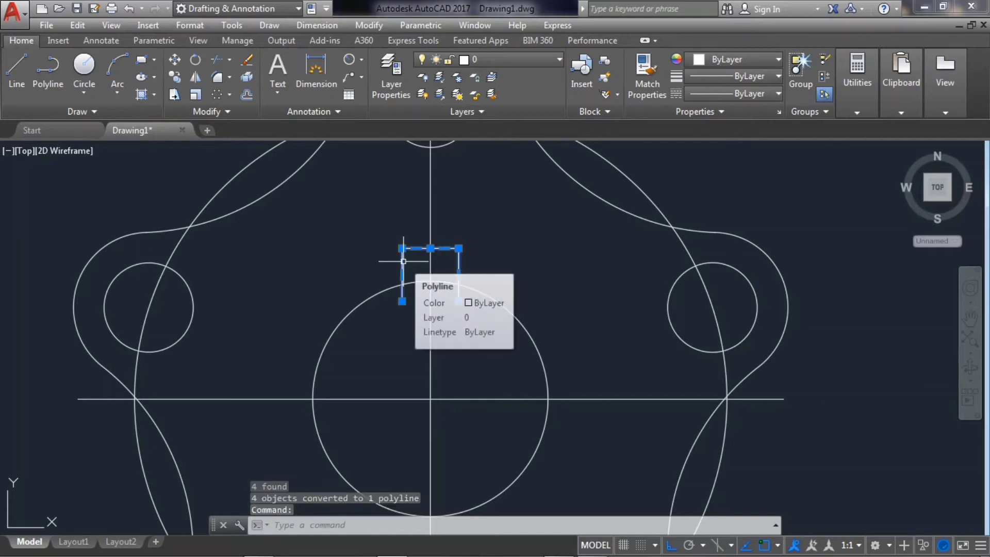
Polar-array the notch polyline into 8 copies around the bore centre
{"action": "type", "text": "AR"}
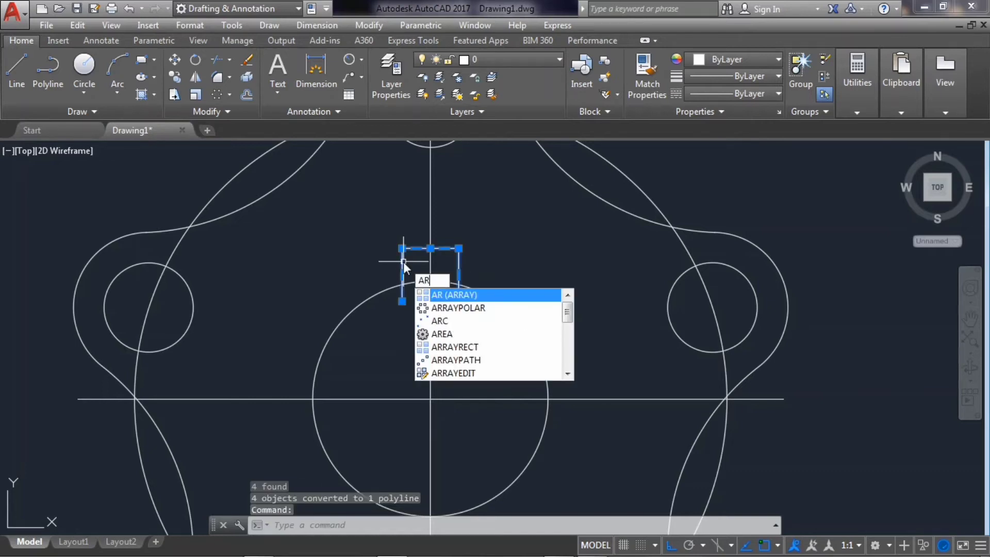
{"action": "type", "text": "R"}
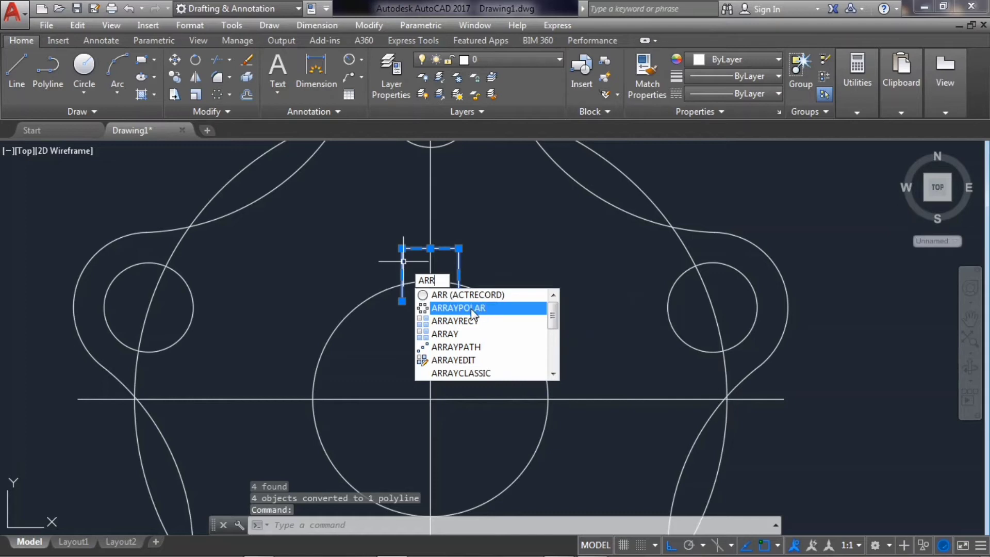
{"action": "left_click", "coordinate": [472, 309]}
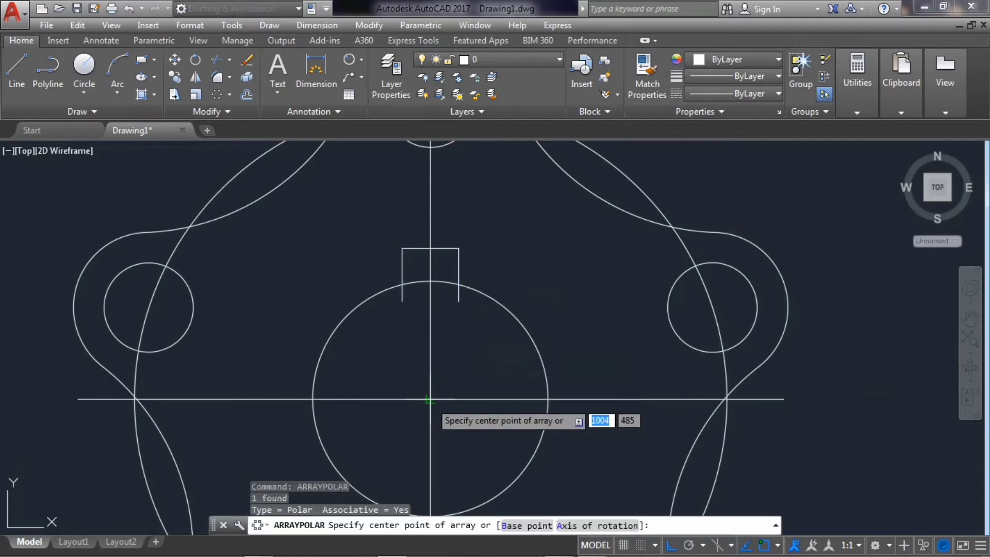
{"action": "left_click", "coordinate": [429, 399]}
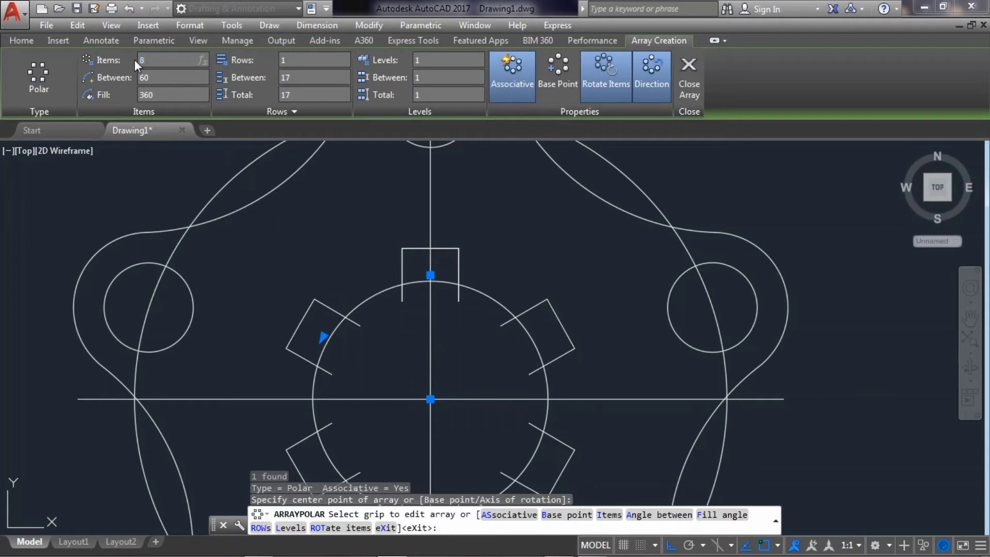
{"action": "key", "text": "Return"}
{"action": "key", "text": "Return"}
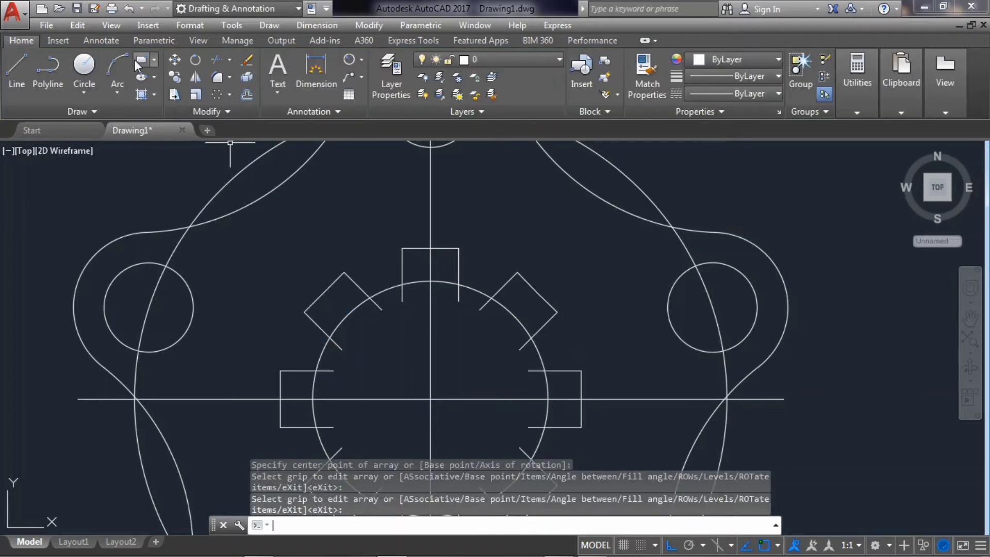
{"action": "scroll", "coordinate": [422, 242], "scroll_direction": "down", "scroll_amount": 2}
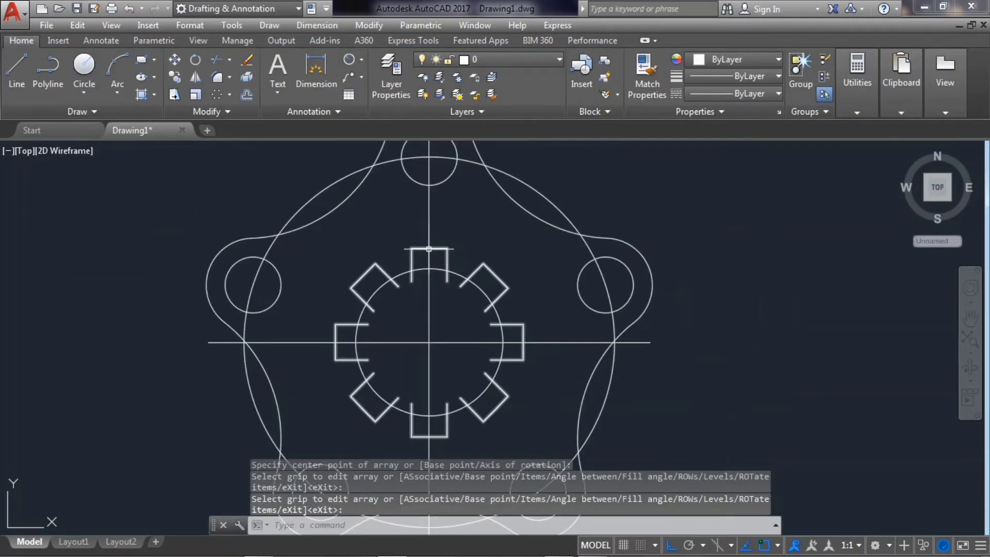
{"action": "scroll", "coordinate": [420, 421], "scroll_direction": "up", "scroll_amount": 2}
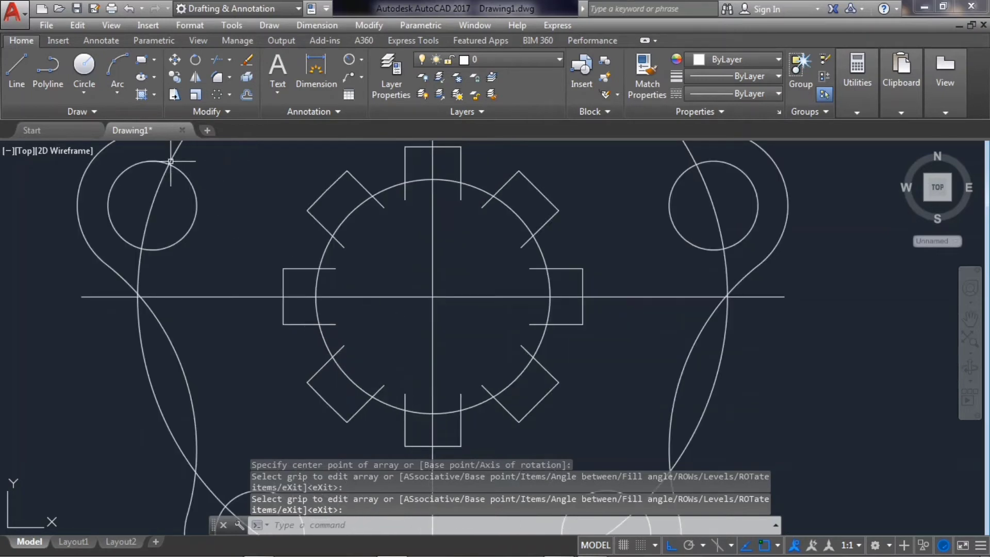
Trim the bore arcs inside the upper-left and top notches
{"action": "left_click", "coordinate": [176, 94]}
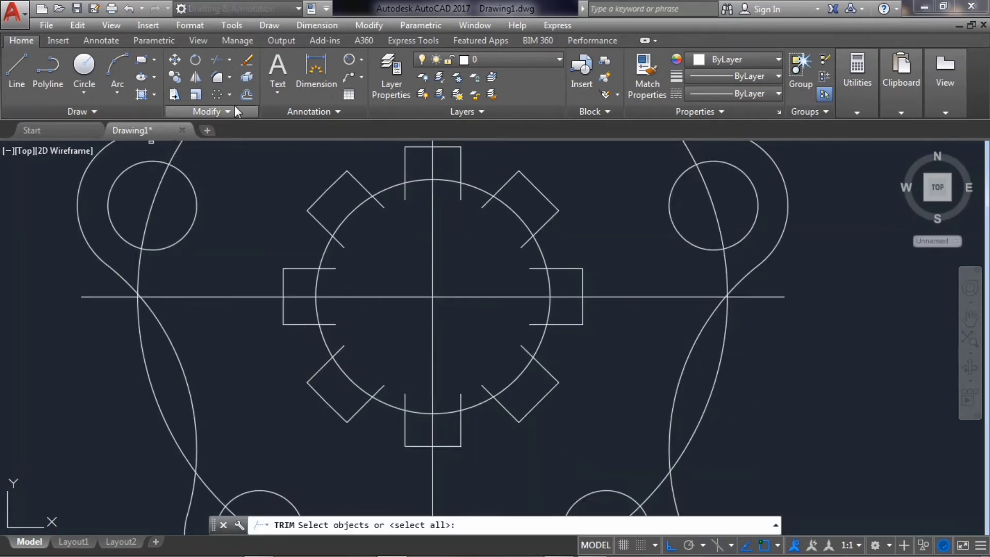
{"action": "key", "text": "Return"}
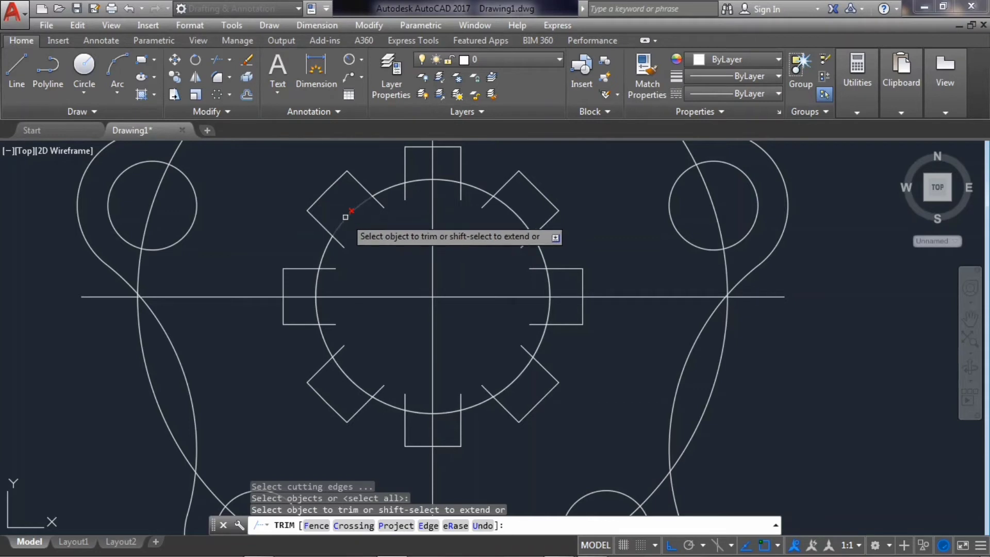
{"action": "left_click", "coordinate": [346, 217]}
{"action": "left_click", "coordinate": [341, 241]}
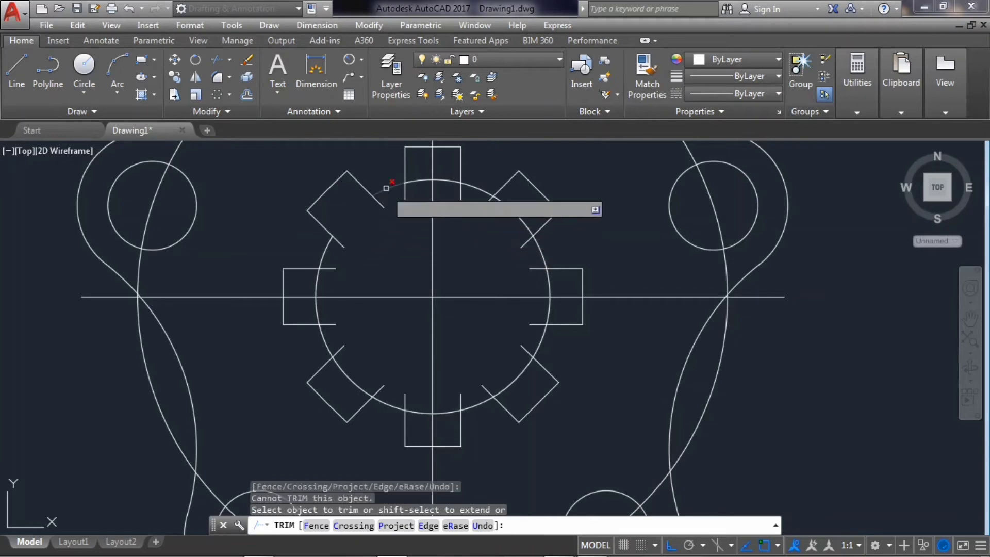
{"action": "left_click", "coordinate": [433, 175]}
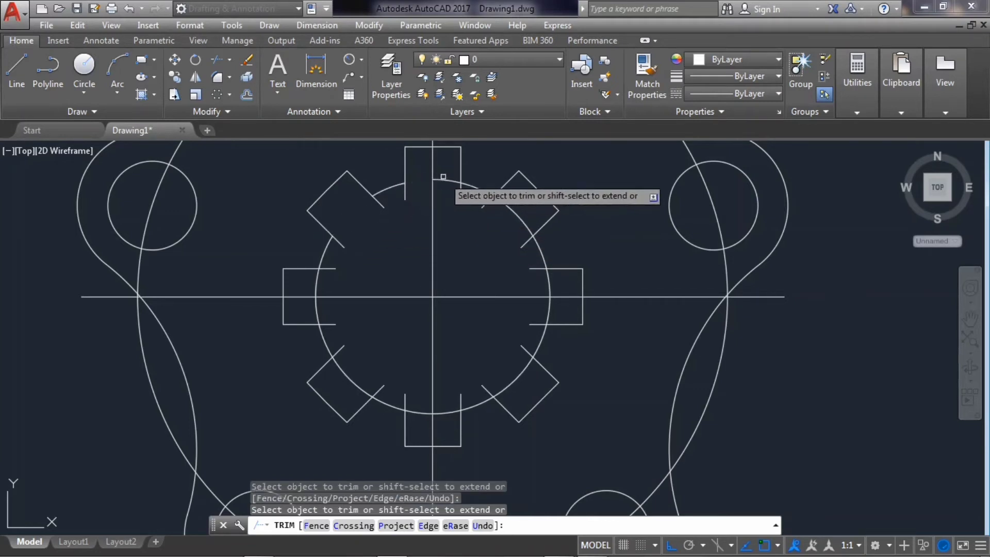
{"action": "left_click", "coordinate": [446, 181]}
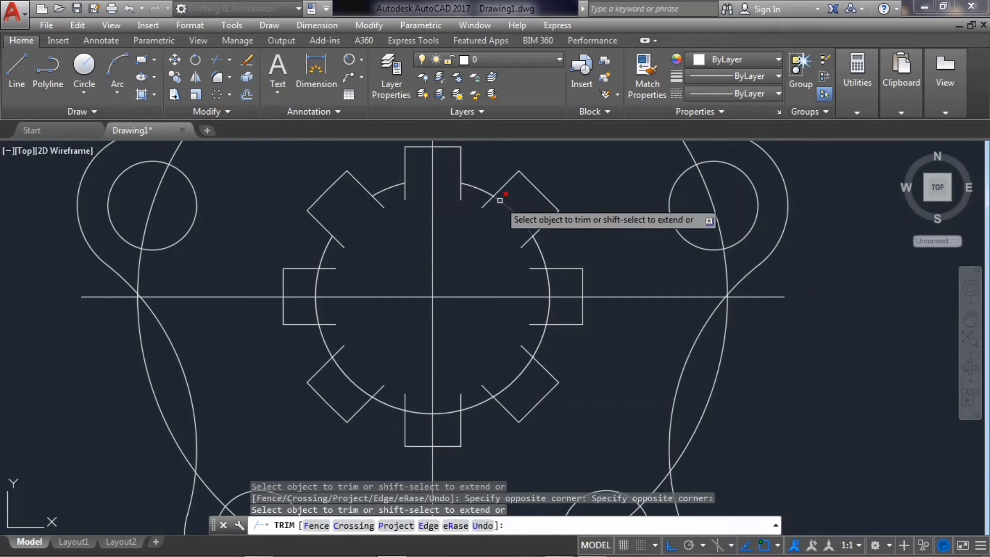
Trim the bore arcs inside the upper-right, right, lower-right, bottom and left notches
{"action": "left_click", "coordinate": [548, 279]}
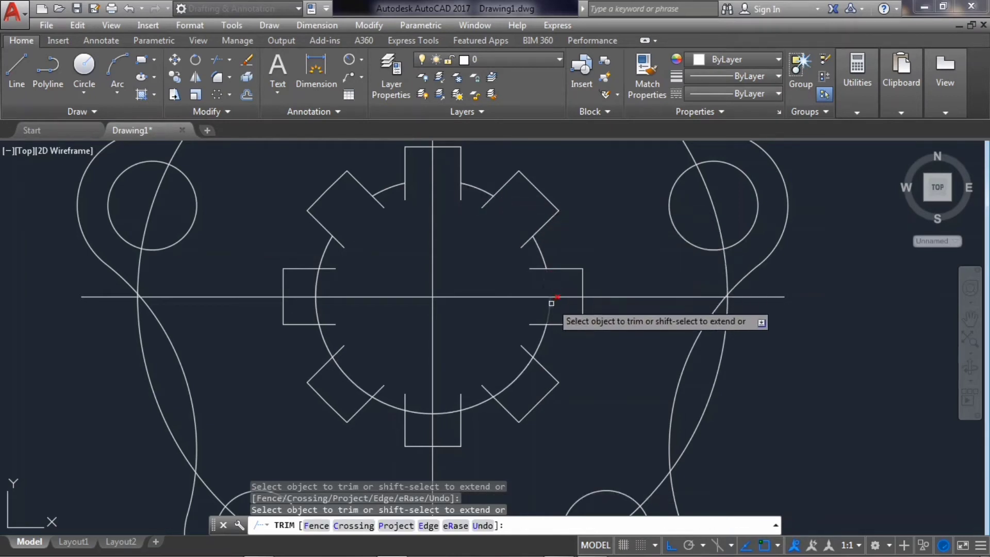
{"action": "left_click", "coordinate": [551, 305]}
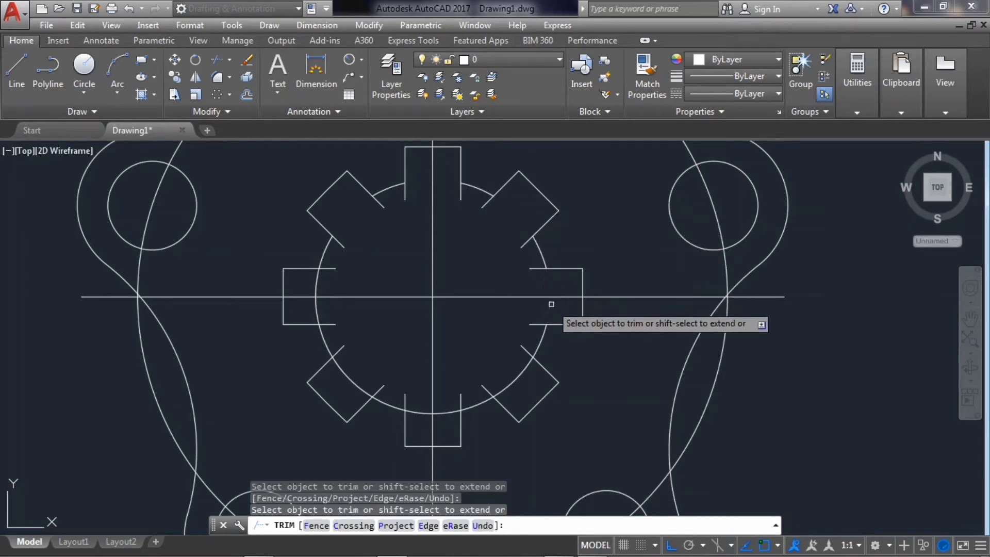
{"action": "left_click", "coordinate": [524, 367]}
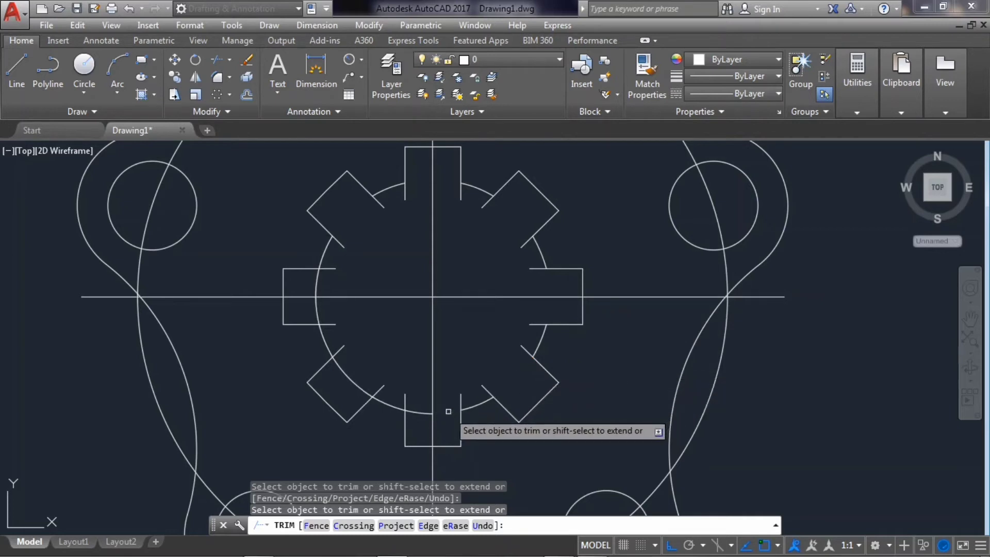
{"action": "left_click", "coordinate": [422, 412]}
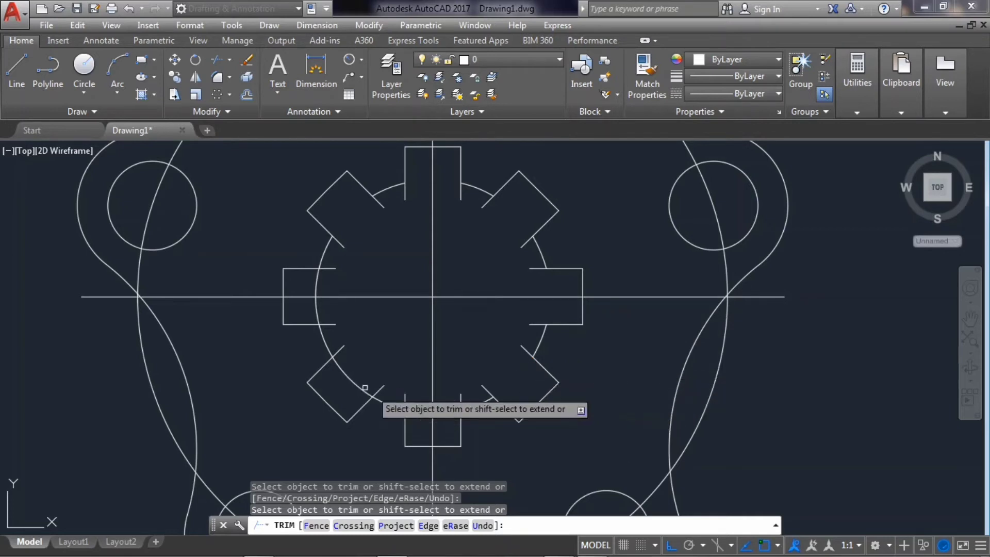
{"action": "left_click", "coordinate": [316, 310]}
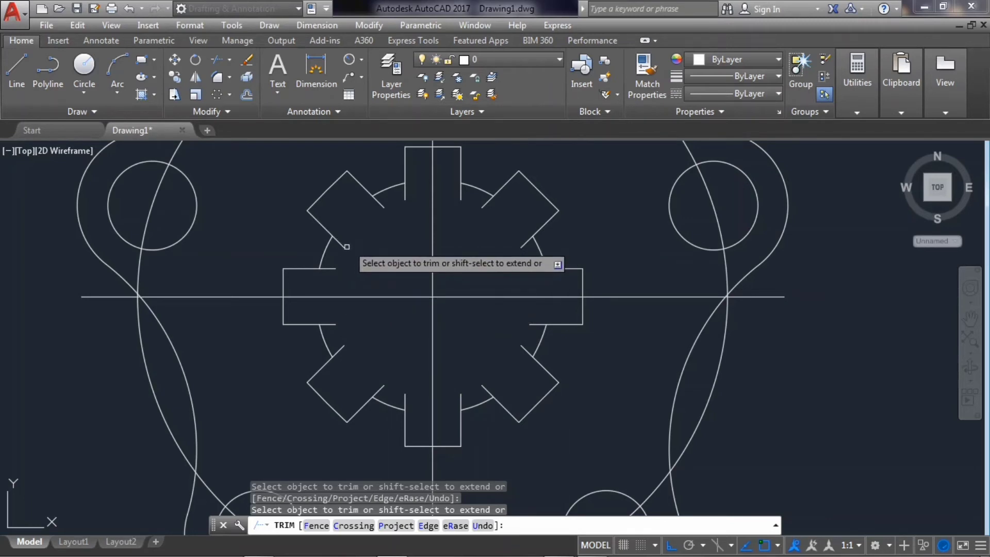
{"action": "key", "text": "Escape"}
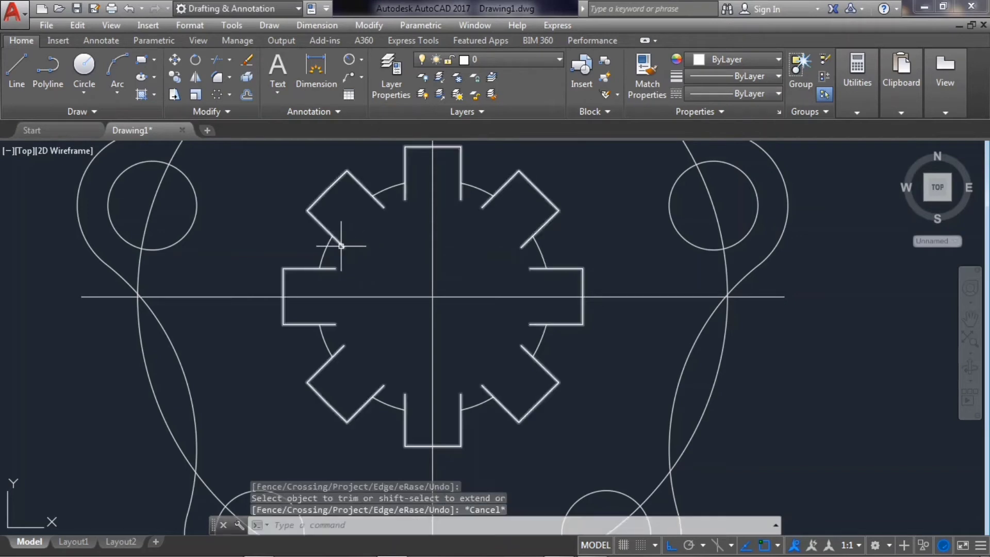
{"action": "left_click", "coordinate": [341, 246]}
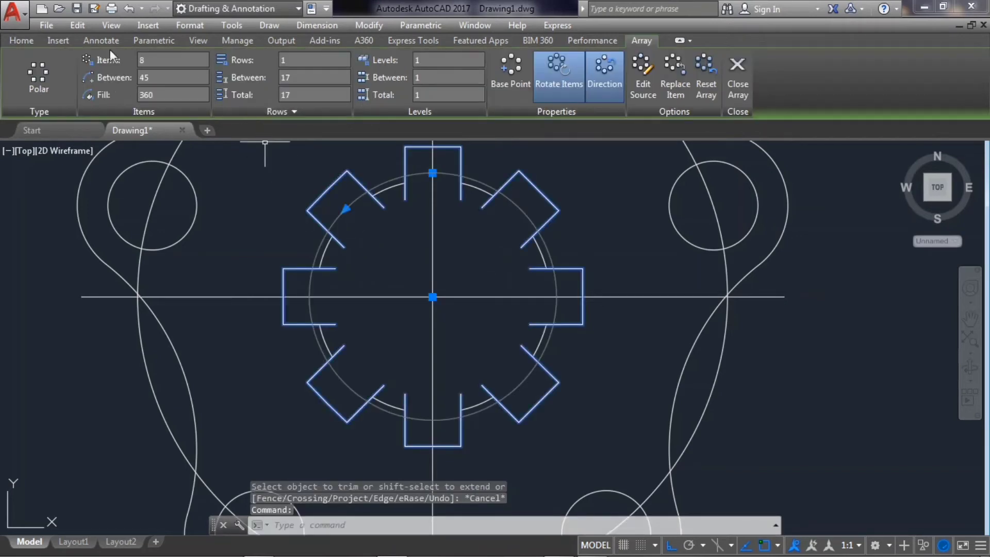
Explode the polar array and trim the stray upper-left tab lines inside the circle
{"action": "left_click", "coordinate": [20, 39]}
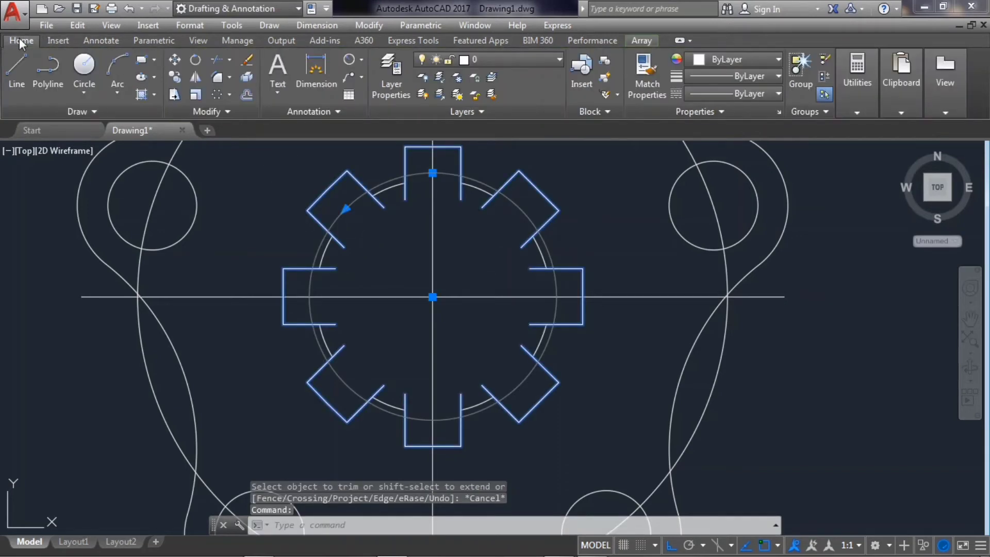
{"action": "left_click", "coordinate": [246, 78]}
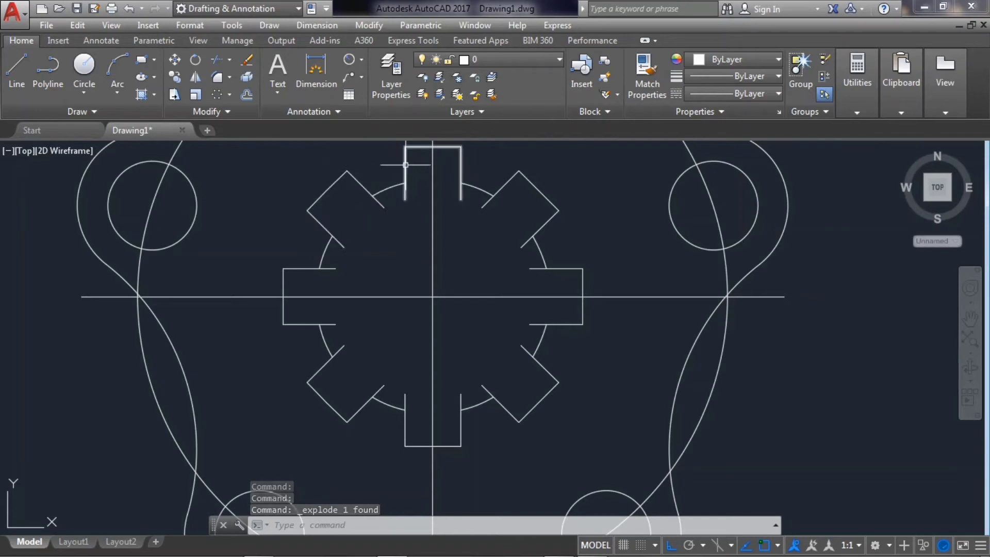
{"action": "left_click", "coordinate": [216, 59]}
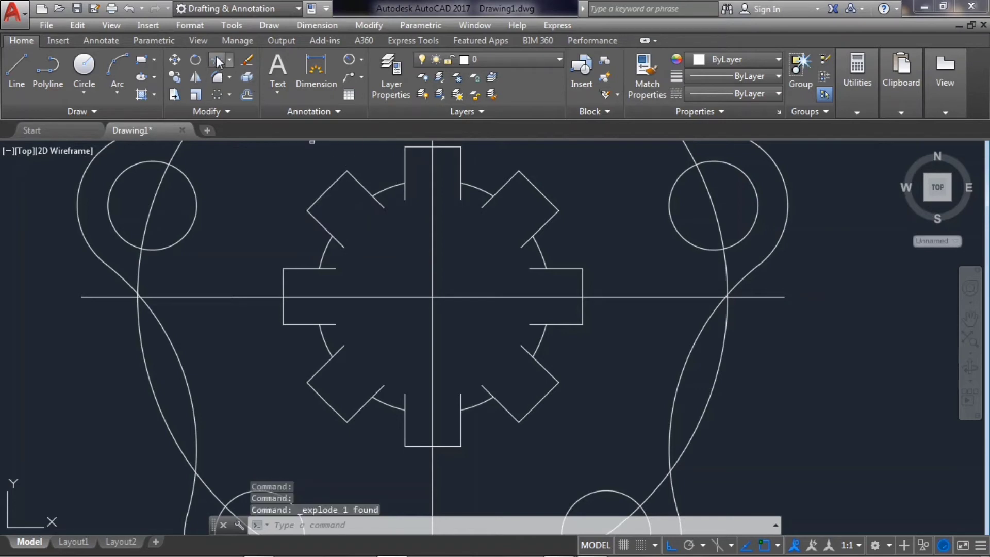
{"action": "key", "text": "Return"}
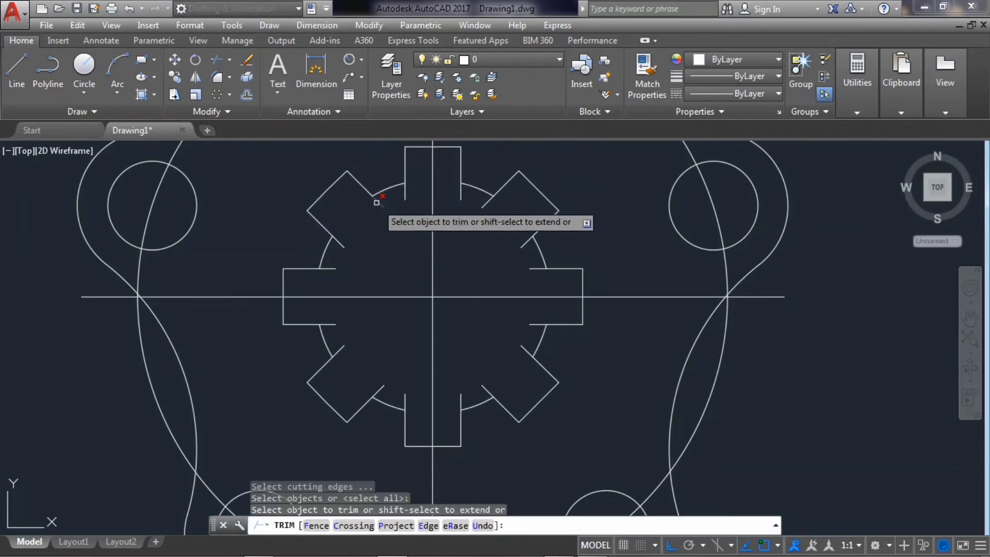
{"action": "left_click", "coordinate": [378, 204]}
{"action": "left_click", "coordinate": [404, 193]}
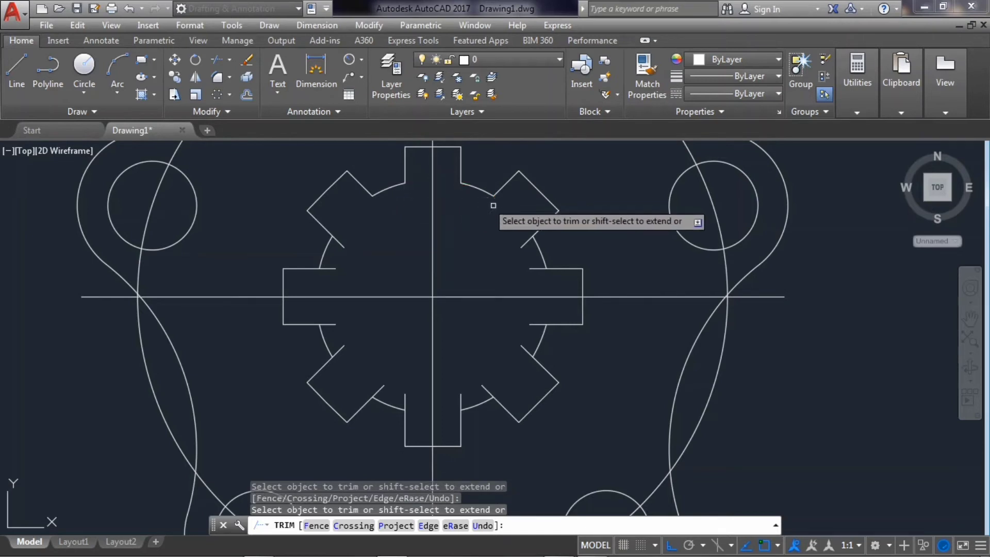
Trim the remaining overlapping tab lines on the right, bottom and left sides
{"action": "left_click", "coordinate": [525, 242]}
{"action": "left_click", "coordinate": [532, 266]}
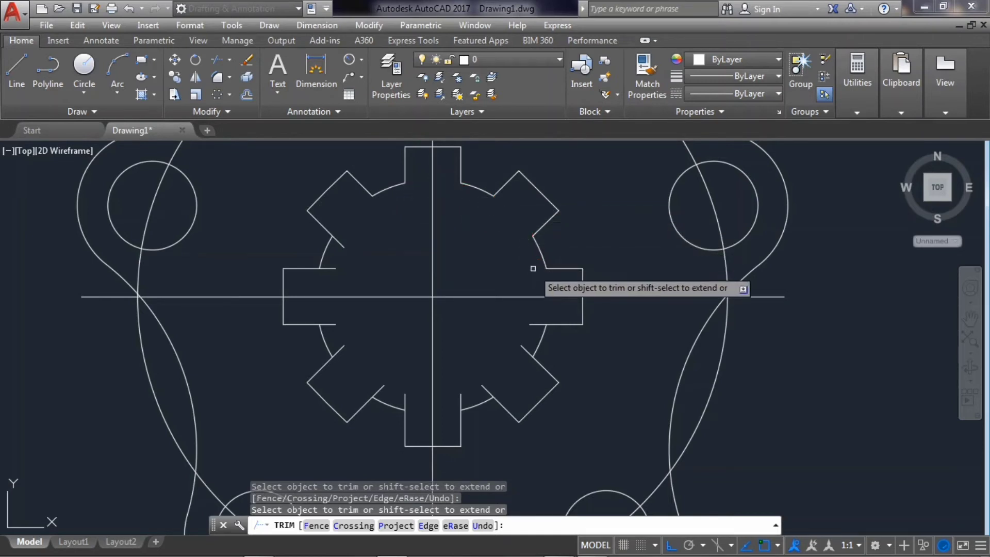
{"action": "left_click", "coordinate": [535, 325]}
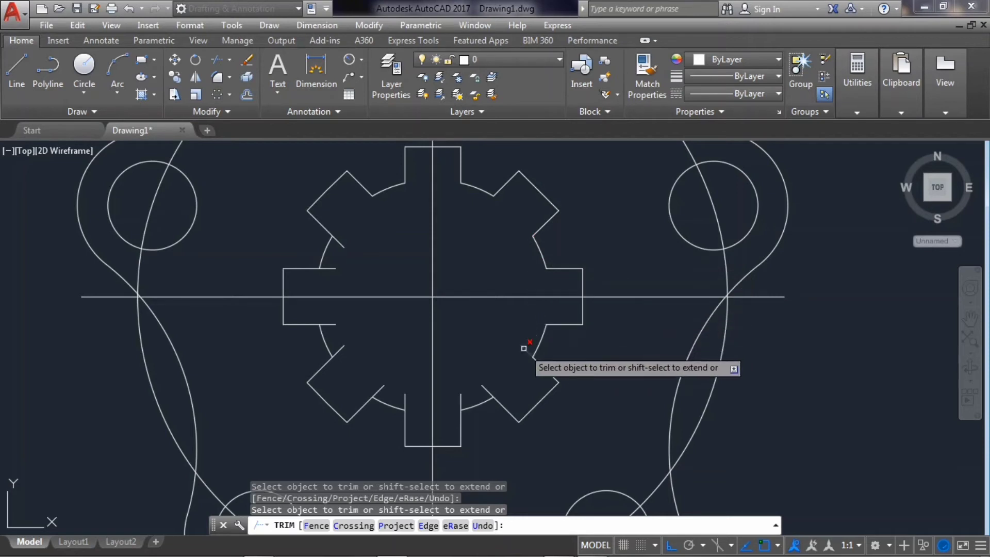
{"action": "left_click", "coordinate": [524, 349]}
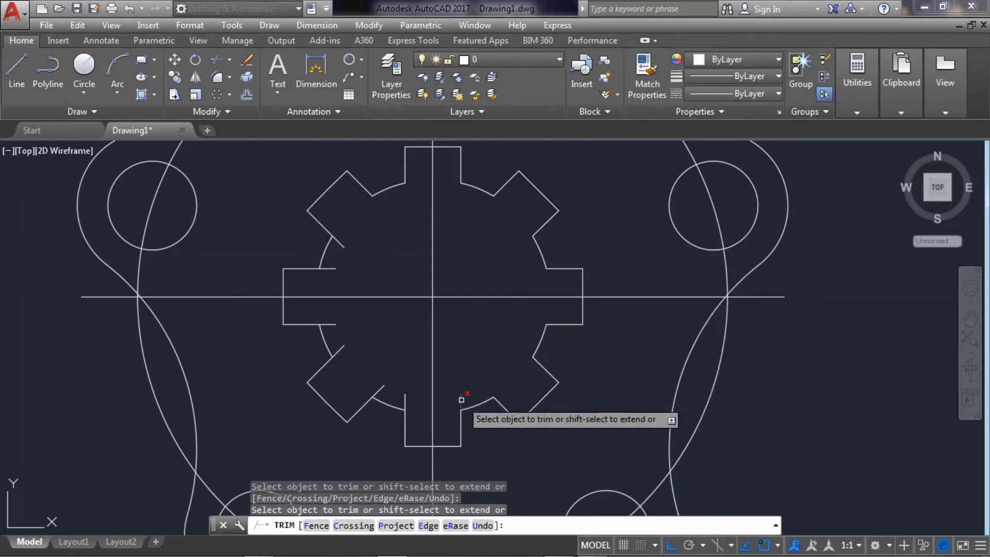
{"action": "left_click", "coordinate": [461, 399]}
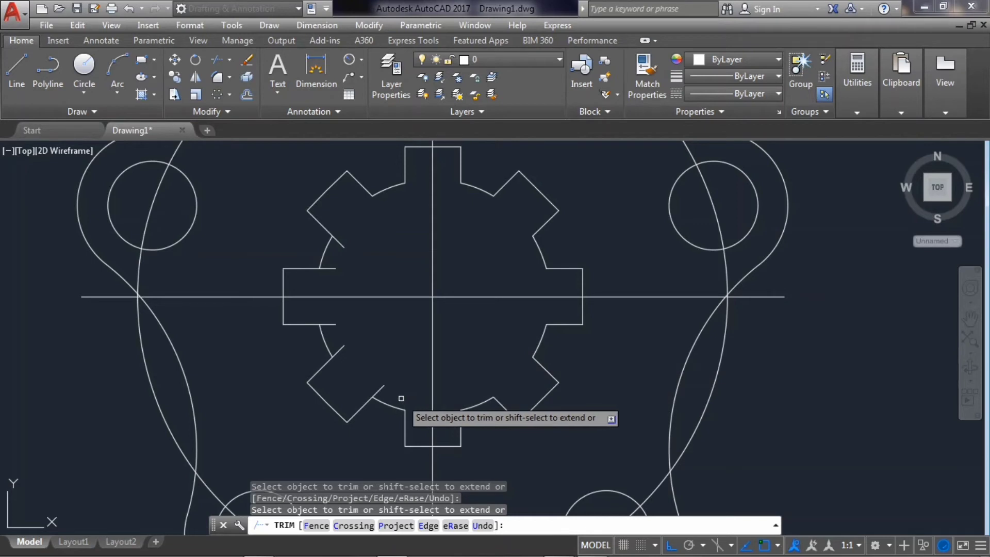
{"action": "left_click", "coordinate": [380, 390]}
{"action": "left_click", "coordinate": [336, 352]}
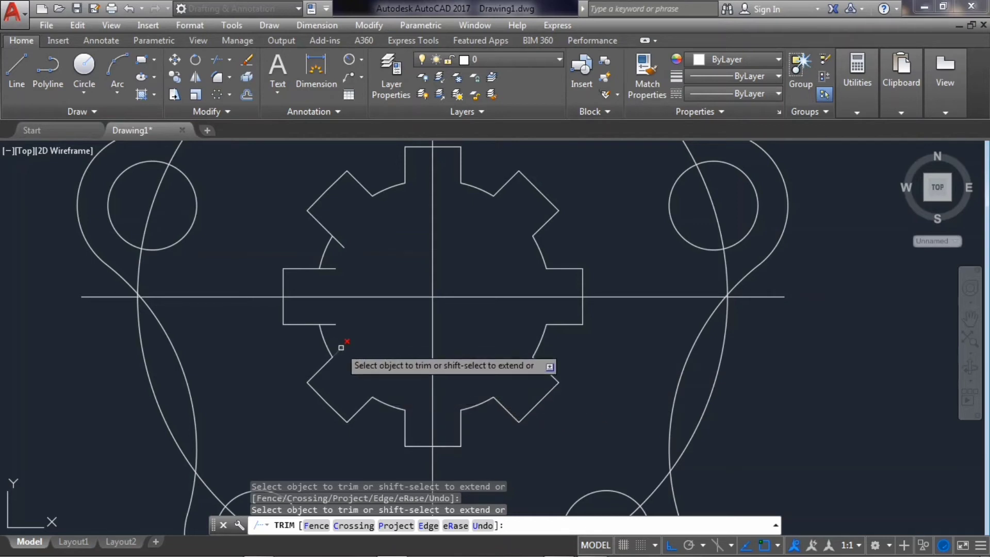
{"action": "left_click", "coordinate": [328, 269]}
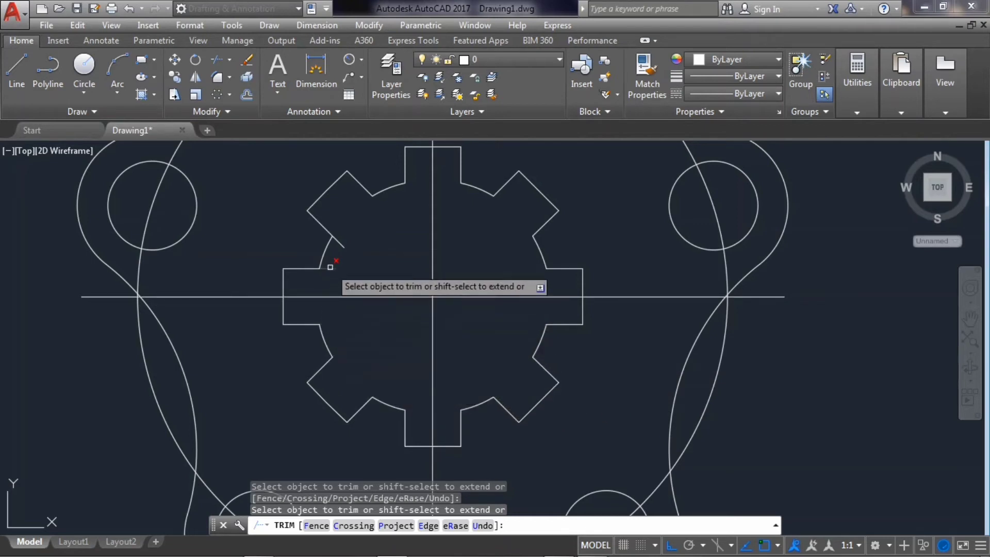
{"action": "left_click", "coordinate": [341, 244]}
{"action": "key", "text": "Escape"}
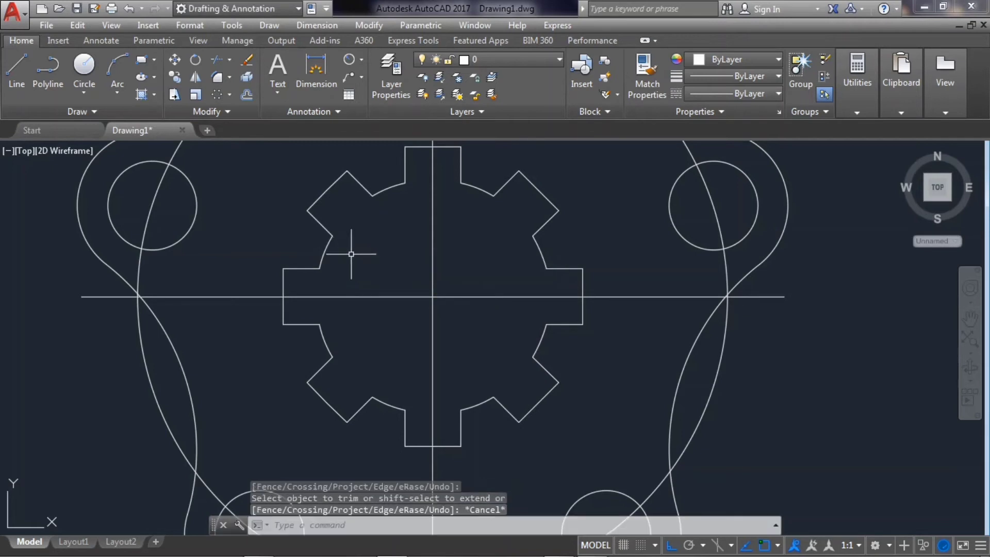
{"action": "scroll", "coordinate": [414, 308], "scroll_direction": "down", "scroll_amount": 2}
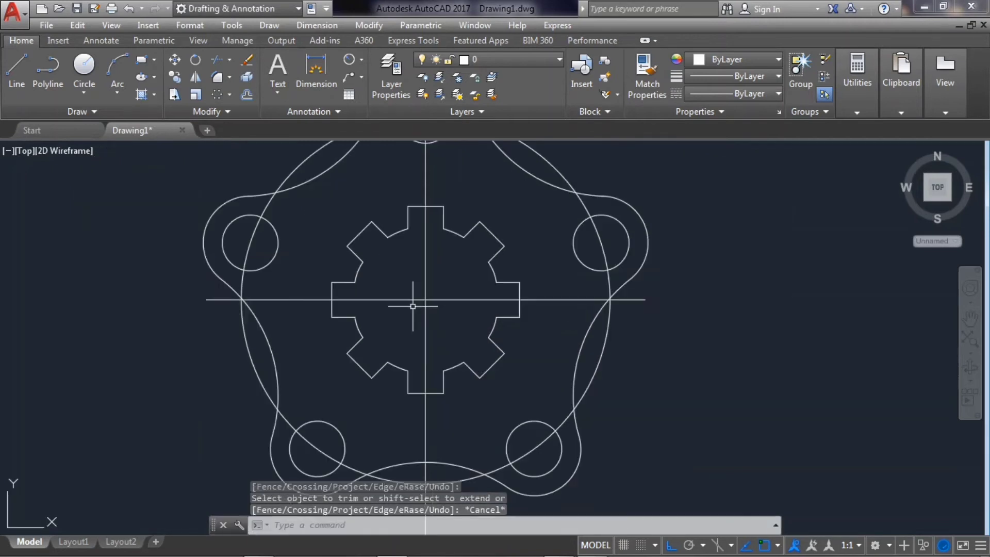
Select the gear outline without the two centre lines and join its 36 segments
{"action": "left_click", "coordinate": [533, 407]}
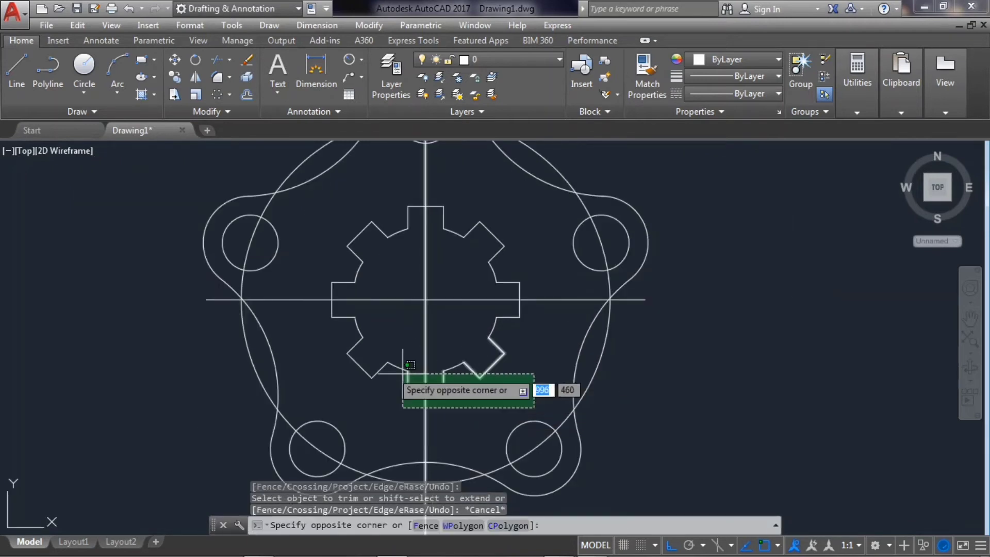
{"action": "left_click", "coordinate": [315, 196]}
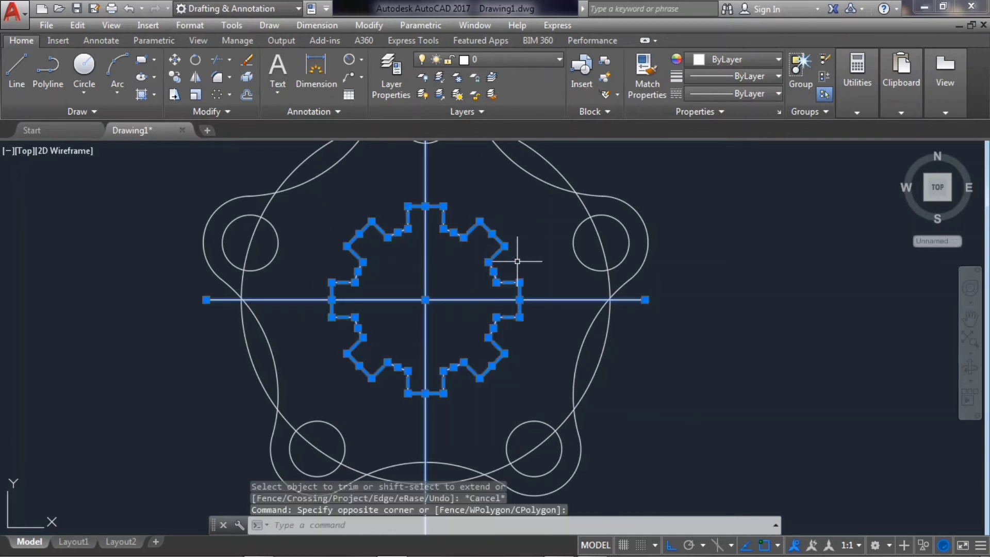
{"action": "left_click", "coordinate": [553, 299], "text": "shift"}
{"action": "left_click", "coordinate": [424, 171], "text": "shift"}
{"action": "type", "text": "JOIN"}
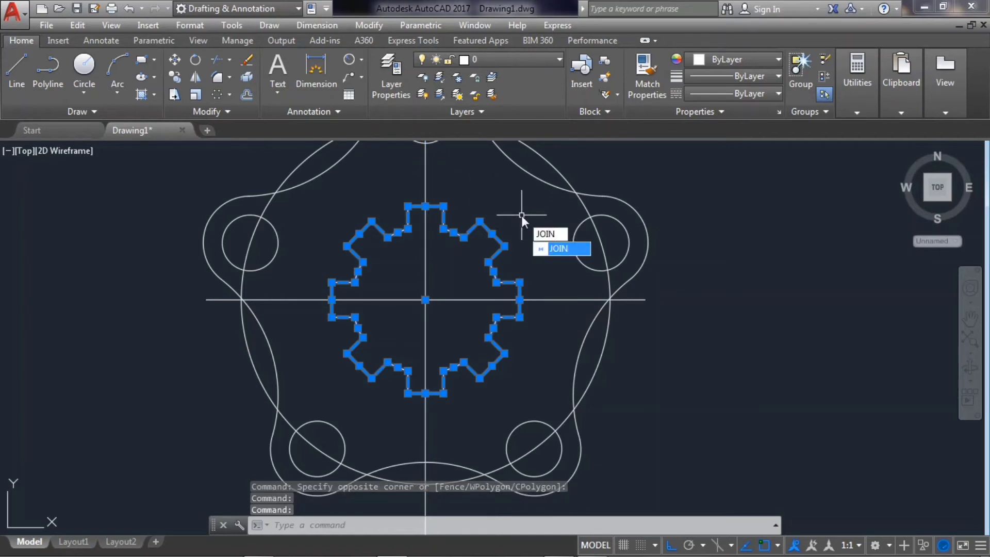
{"action": "key", "text": "Return"}
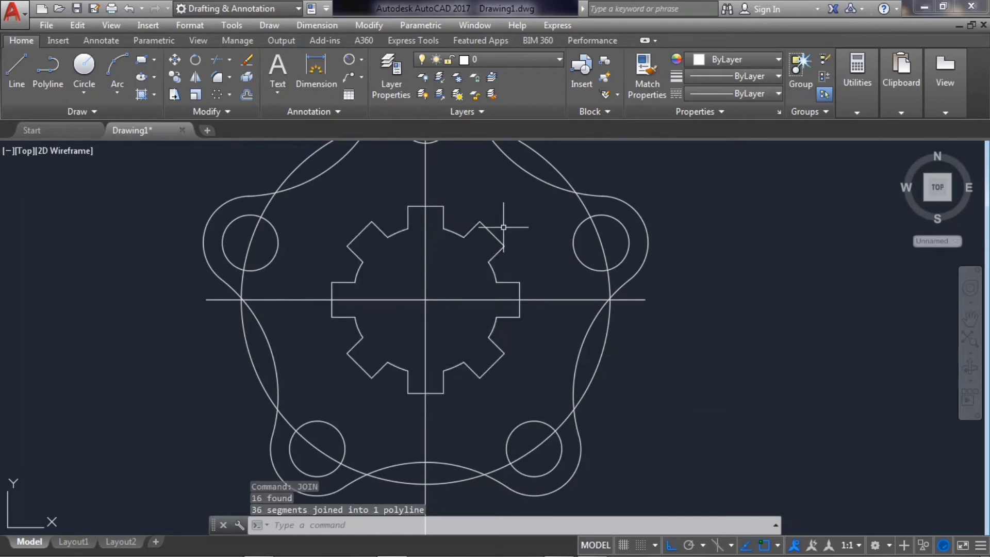
{"action": "scroll", "coordinate": [432, 273], "scroll_direction": "down", "scroll_amount": 2}
Give both centre lines the CENTER linetype and red colour
{"action": "left_click", "coordinate": [427, 207]}
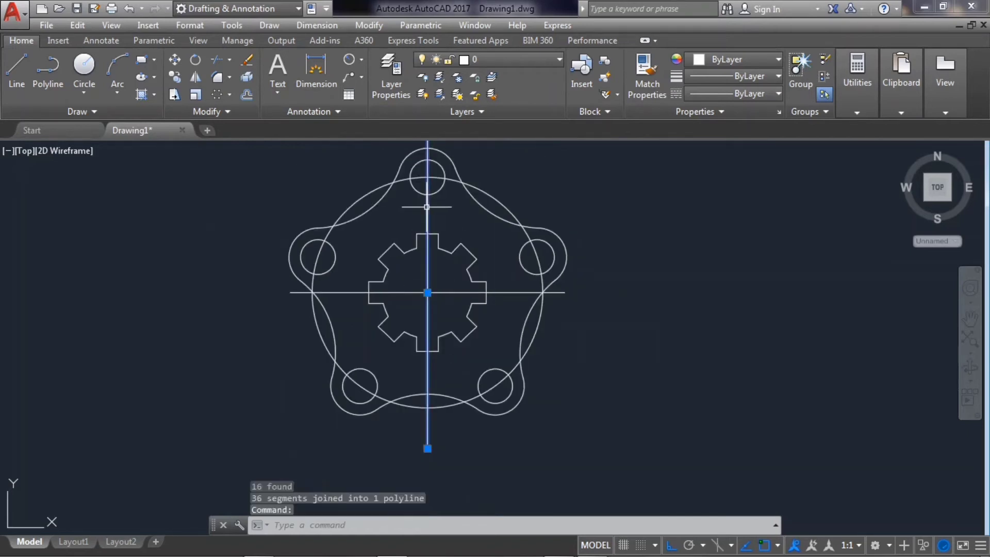
{"action": "left_click", "coordinate": [507, 291]}
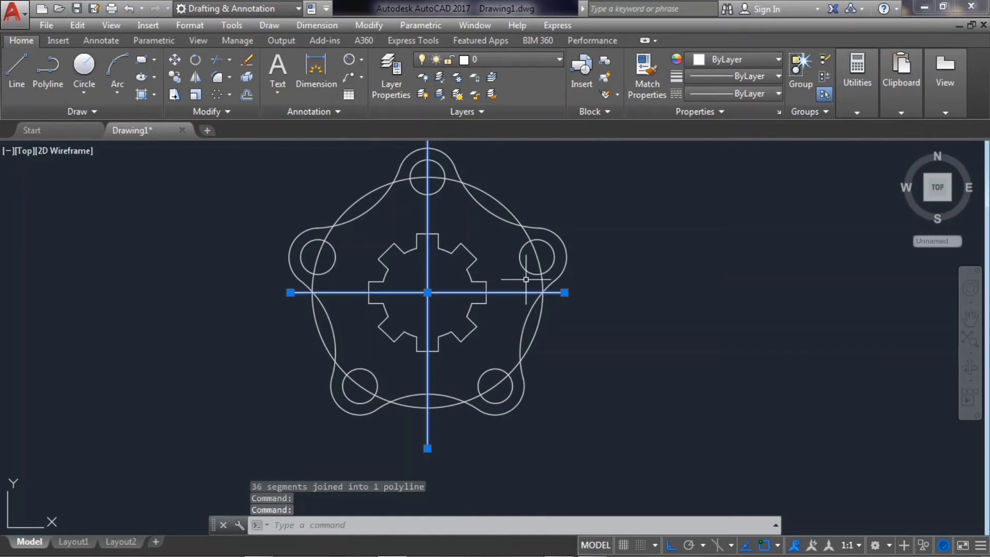
{"action": "left_click", "coordinate": [720, 91]}
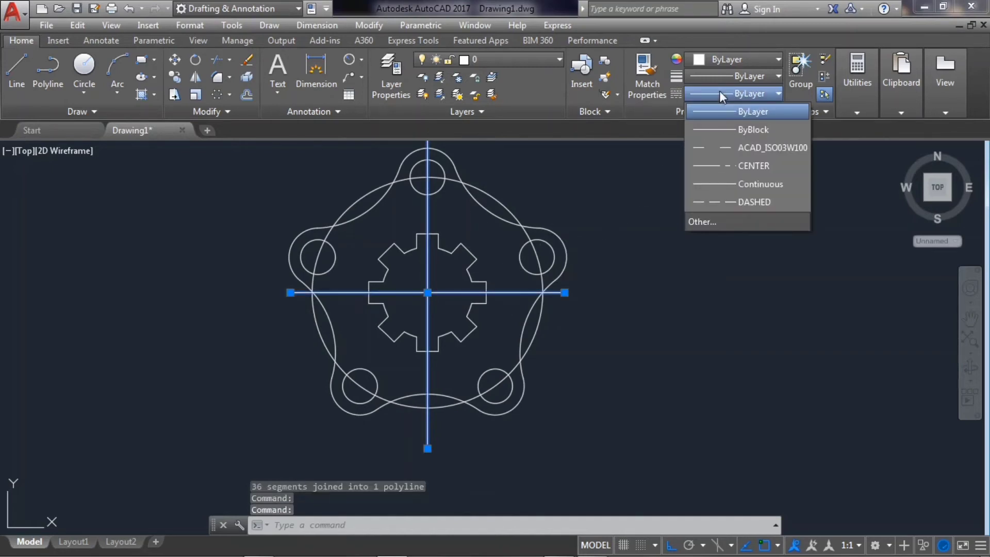
{"action": "left_click", "coordinate": [747, 162]}
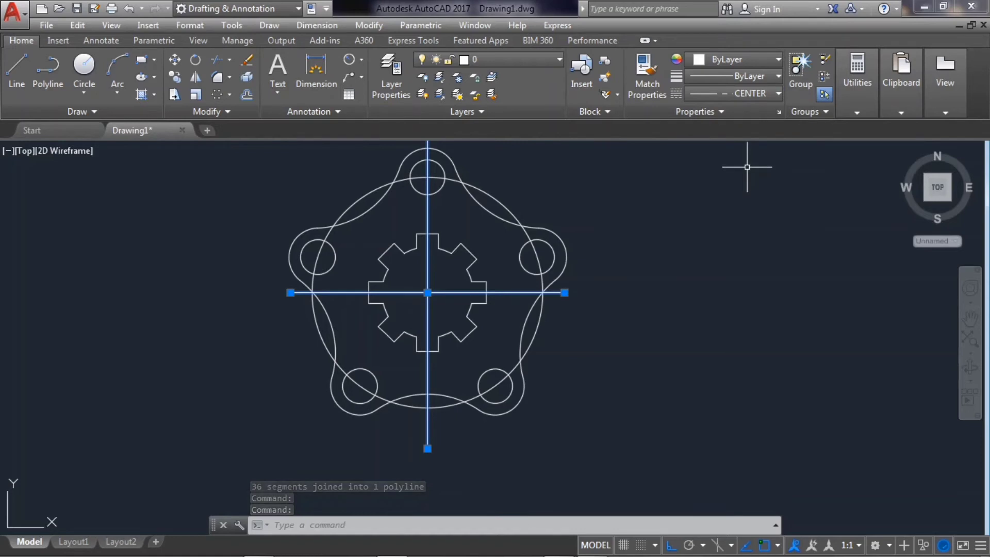
{"action": "left_click", "coordinate": [755, 94]}
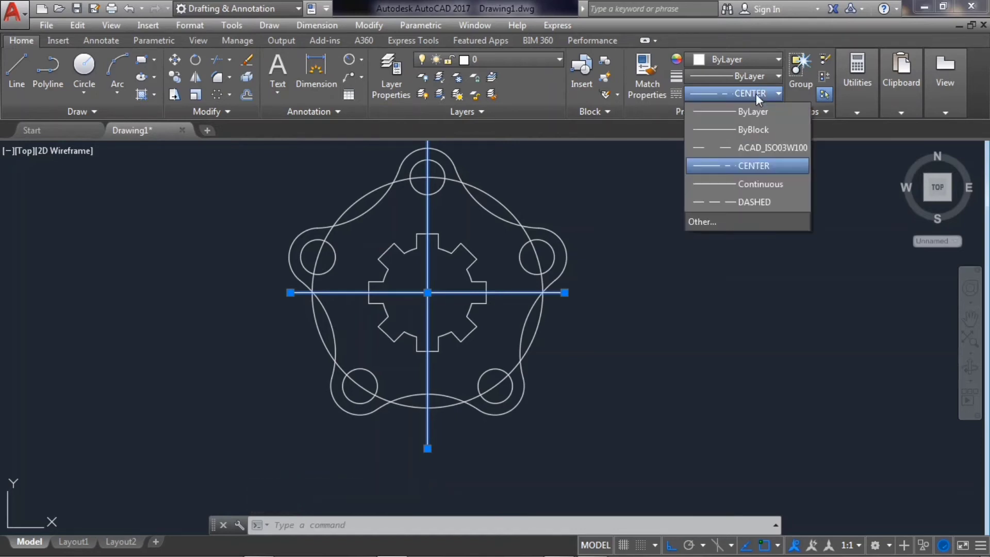
{"action": "left_click", "coordinate": [760, 165]}
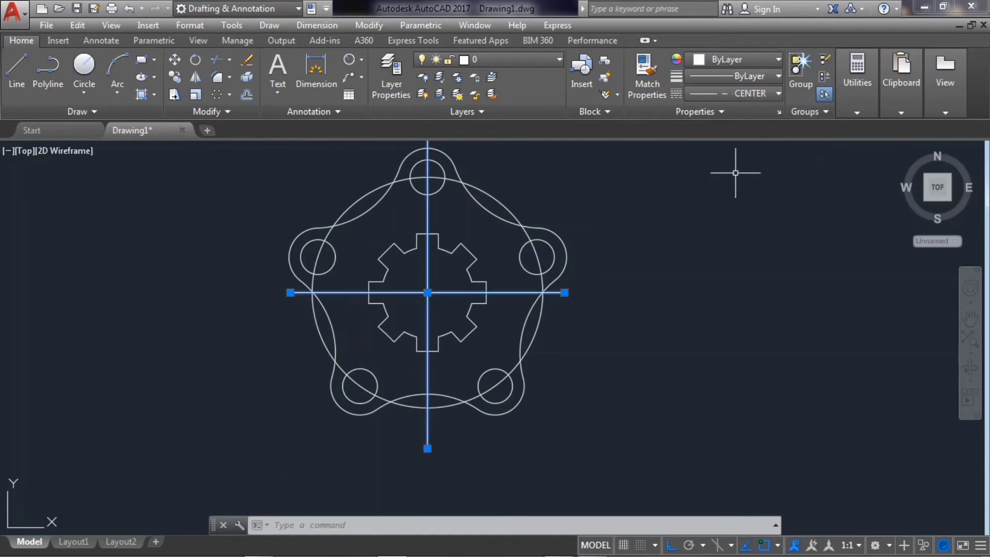
{"action": "left_click", "coordinate": [729, 61]}
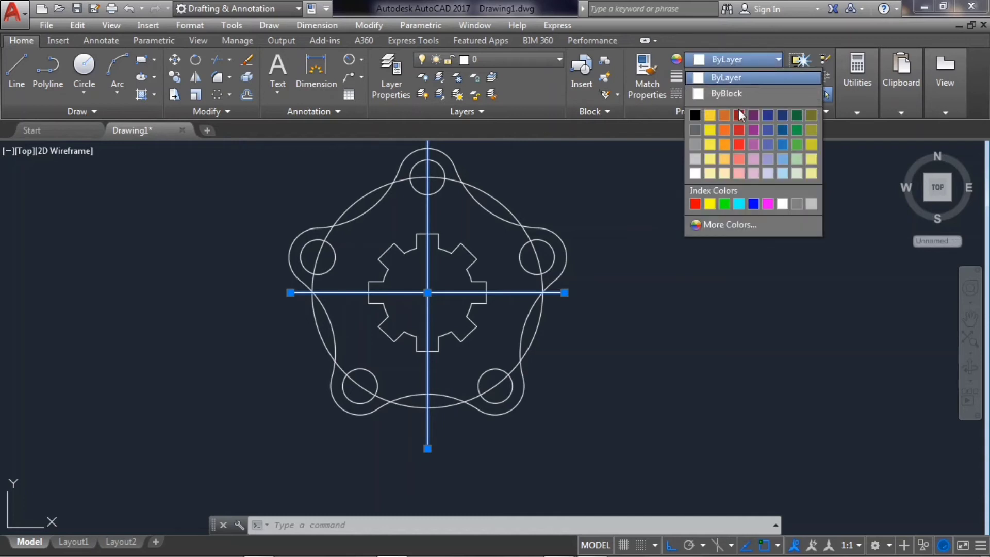
{"action": "left_click", "coordinate": [740, 144]}
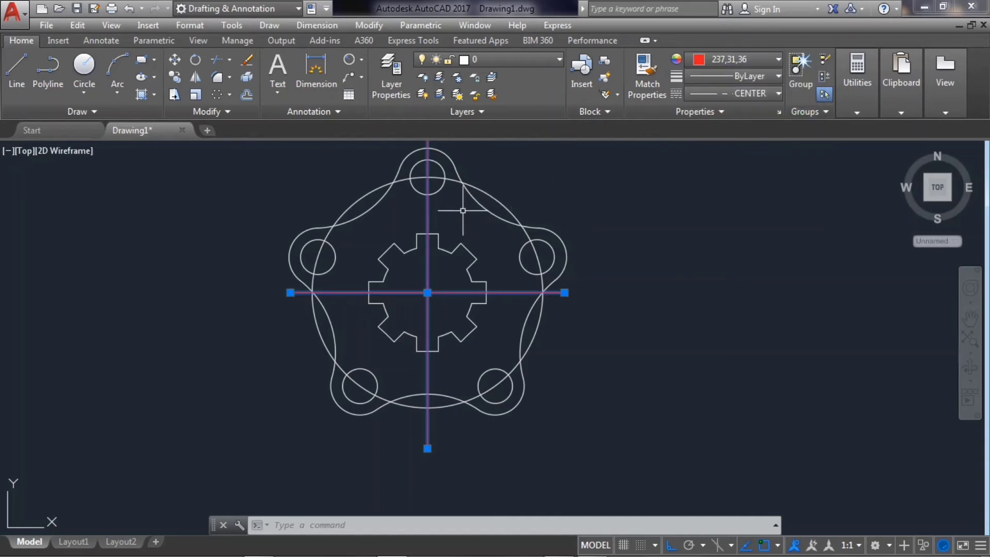
Set the centre lines' linetype scale to 2 in the Properties palette
{"action": "right_click", "coordinate": [428, 216]}
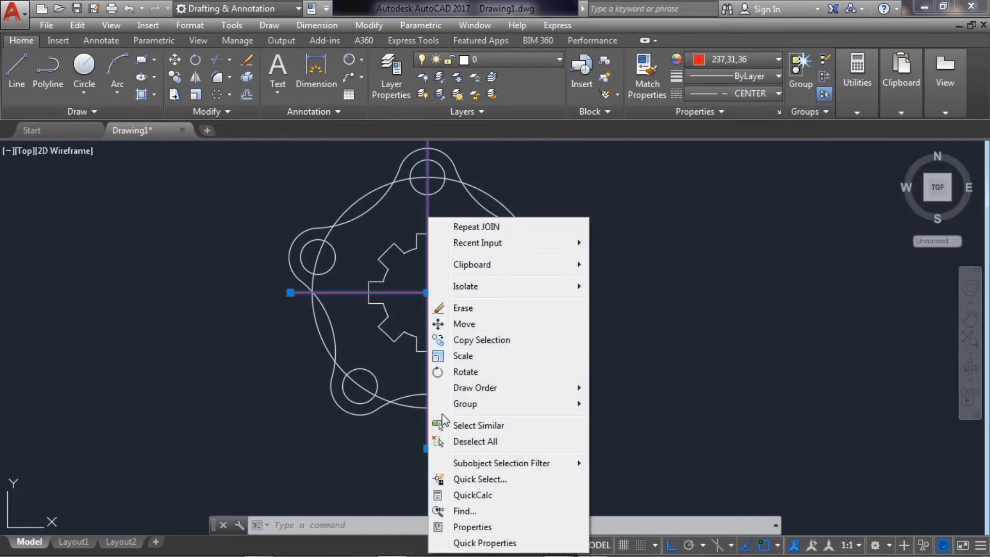
{"action": "left_click", "coordinate": [453, 527]}
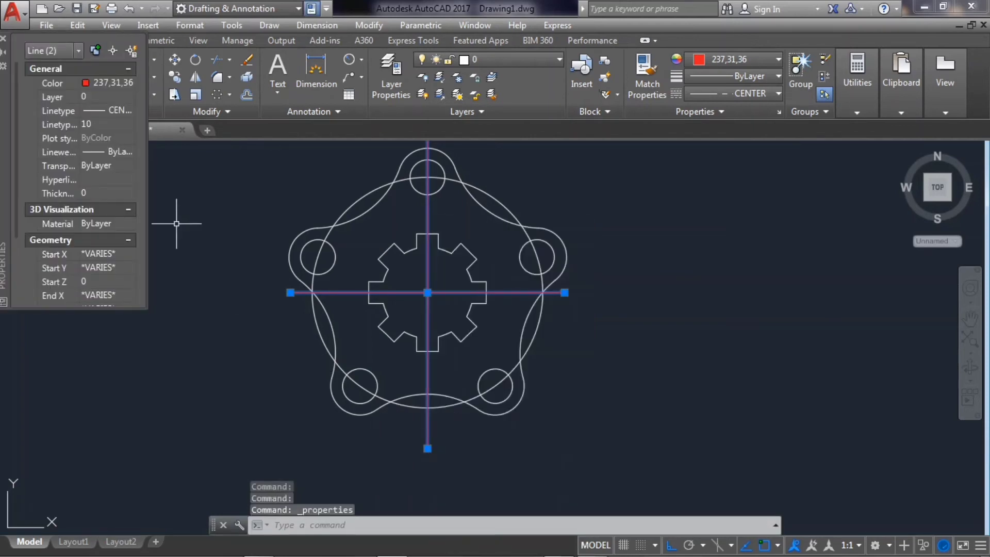
{"action": "left_click", "coordinate": [96, 126]}
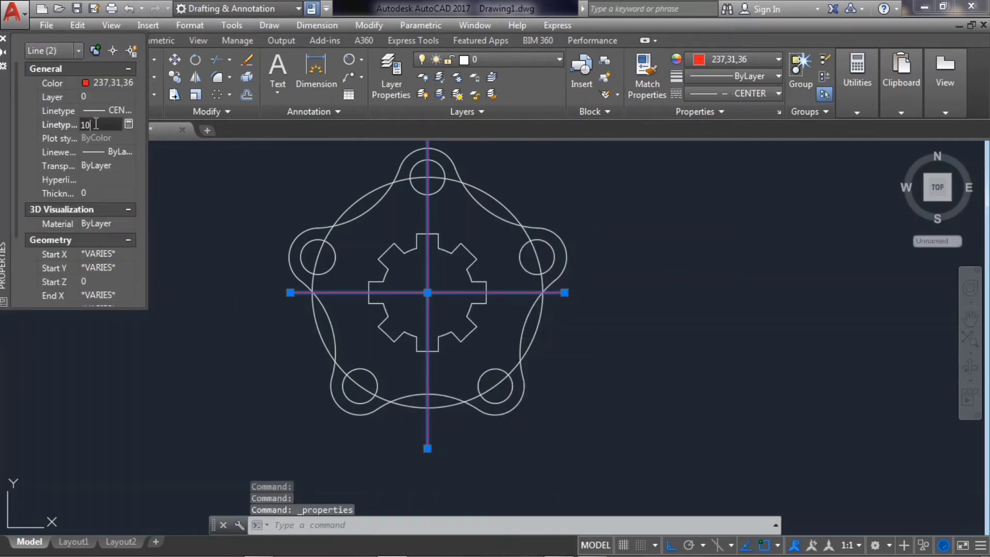
{"action": "key", "text": "BackSpace"}
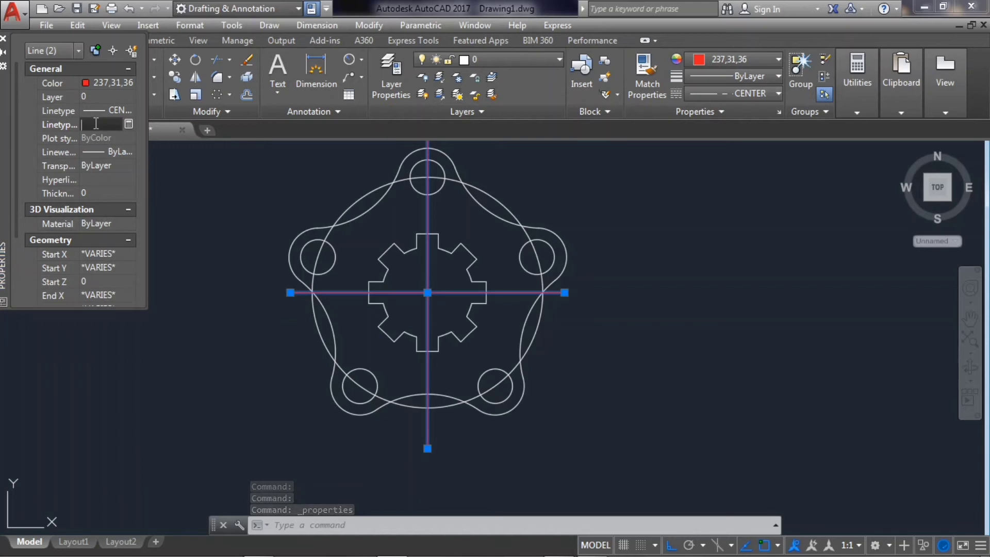
{"action": "type", "text": "3"}
{"action": "key", "text": "Return"}
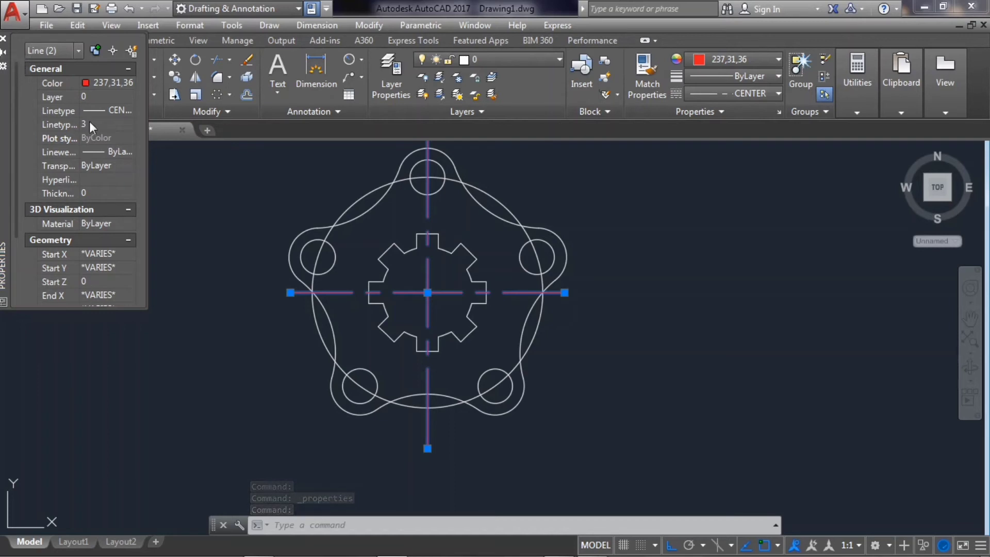
{"action": "left_click", "coordinate": [88, 121]}
{"action": "type", "text": "2"}
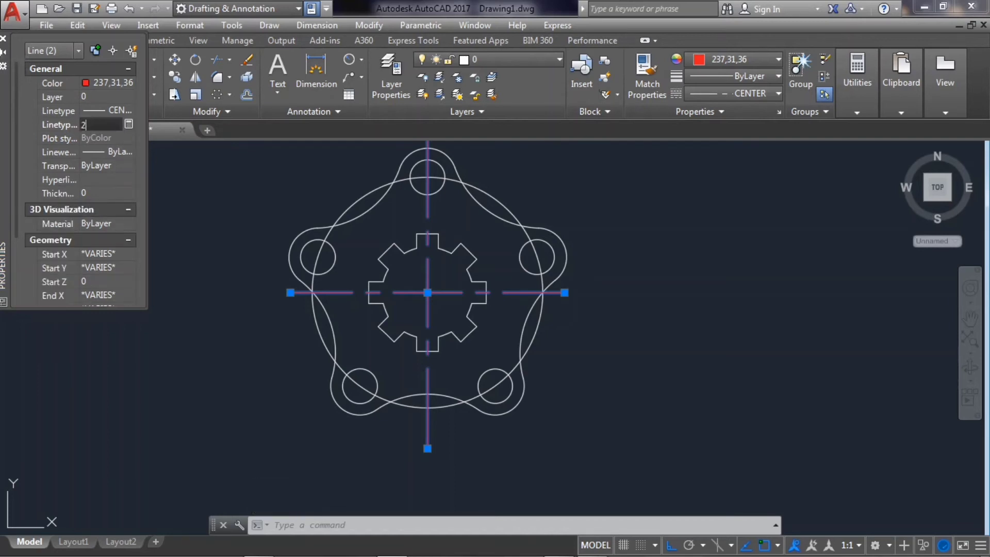
{"action": "key", "text": "Return"}
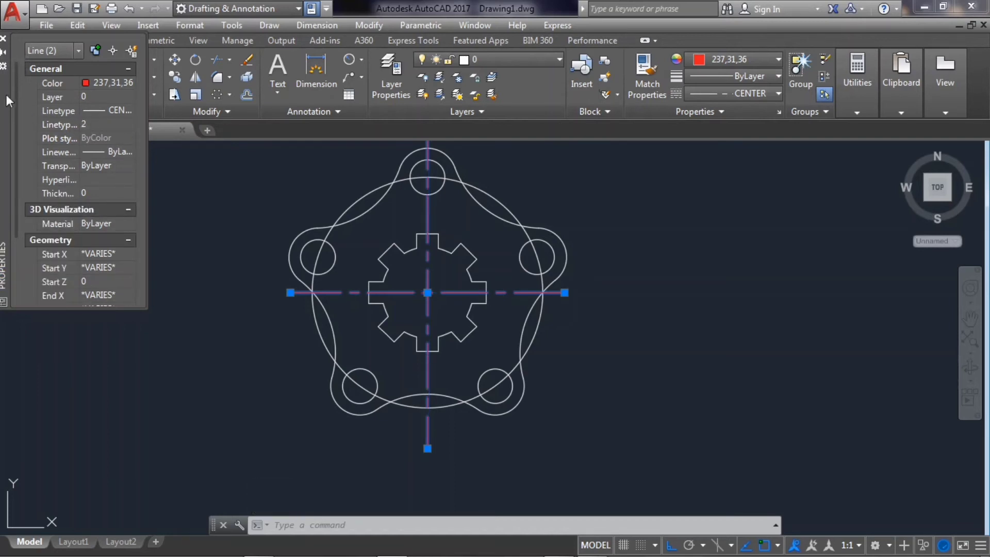
{"action": "left_click", "coordinate": [3, 38]}
{"action": "key", "text": "Escape"}
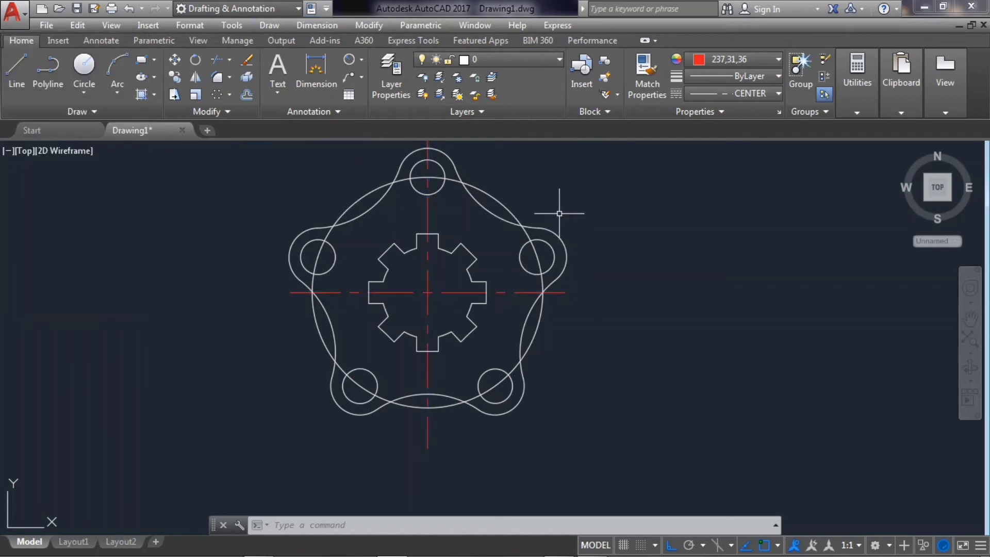
{"action": "left_click", "coordinate": [504, 205]}
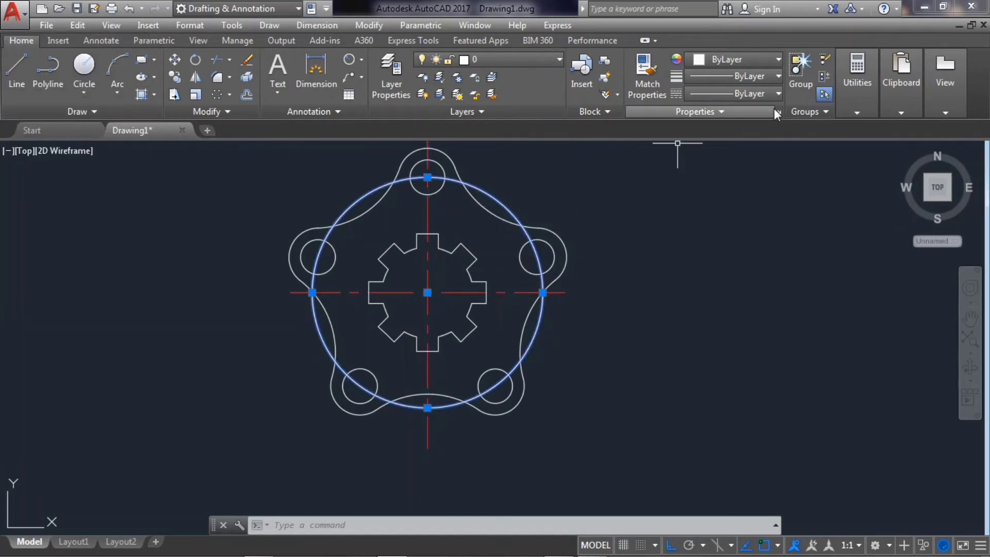
Make the bolt circle pale yellow (237,238,153) with the DASHED linetype
{"action": "left_click", "coordinate": [761, 77]}
{"action": "left_click", "coordinate": [759, 60]}
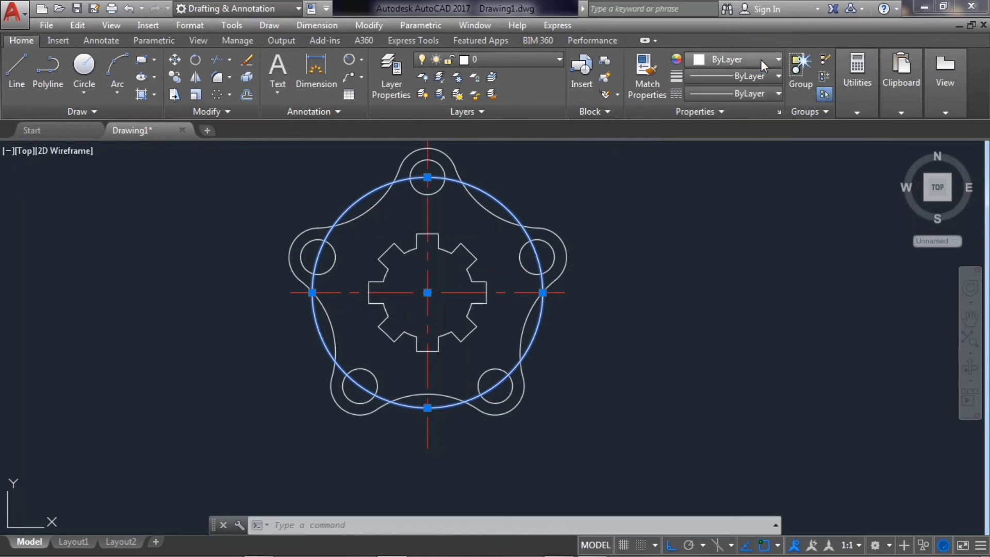
{"action": "left_click", "coordinate": [760, 59]}
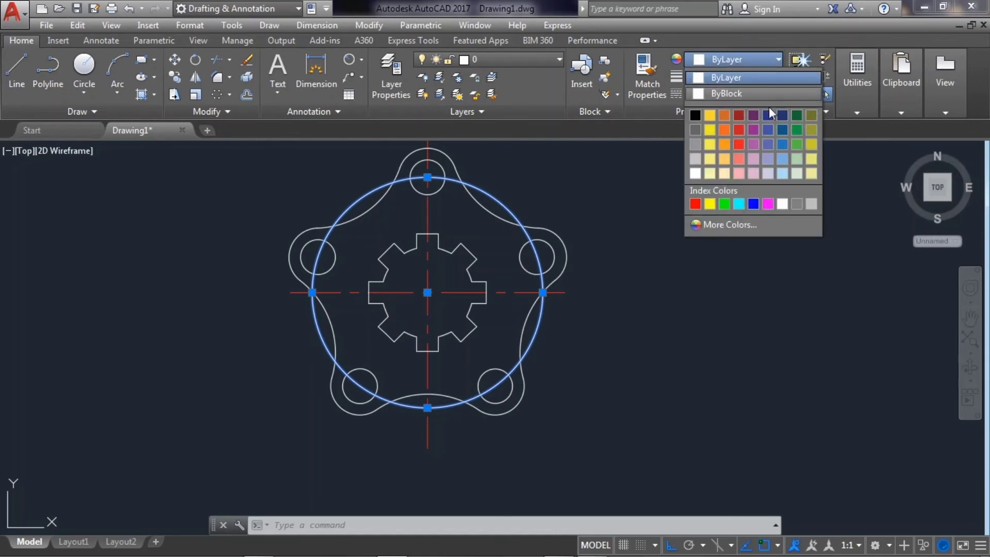
{"action": "left_click", "coordinate": [810, 170]}
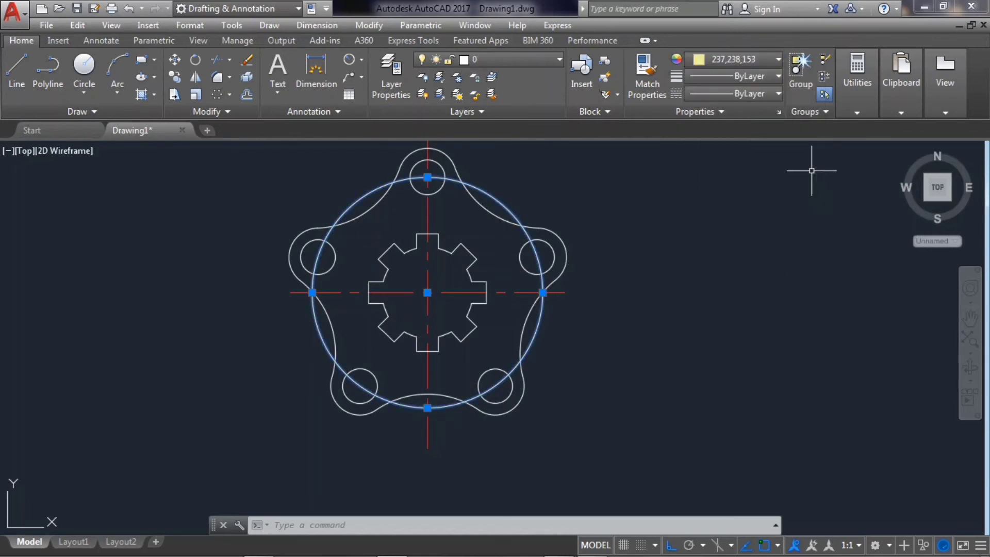
{"action": "left_click", "coordinate": [760, 95]}
{"action": "left_click", "coordinate": [755, 202]}
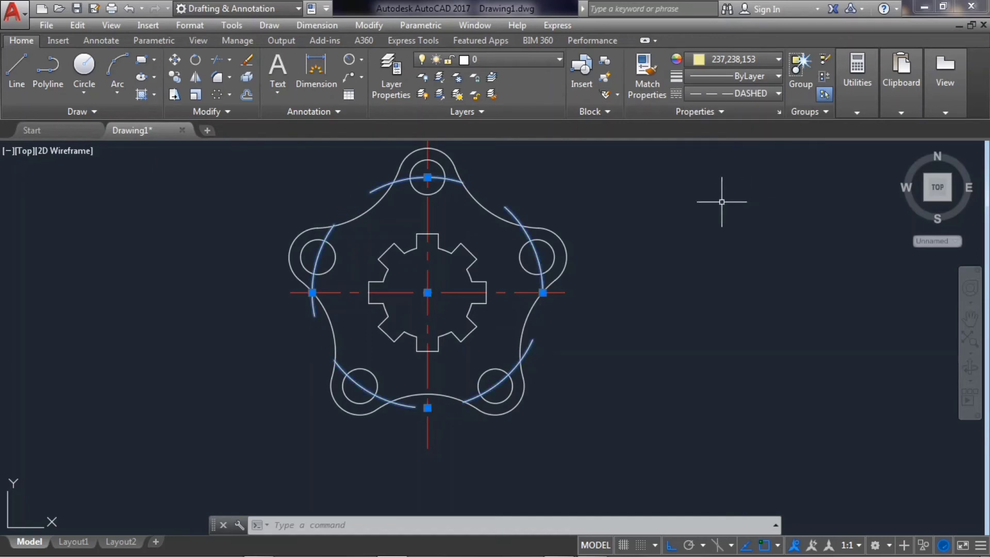
Set the bolt circle's linetype scale to 2 in the Properties palette
{"action": "right_click", "coordinate": [453, 181]}
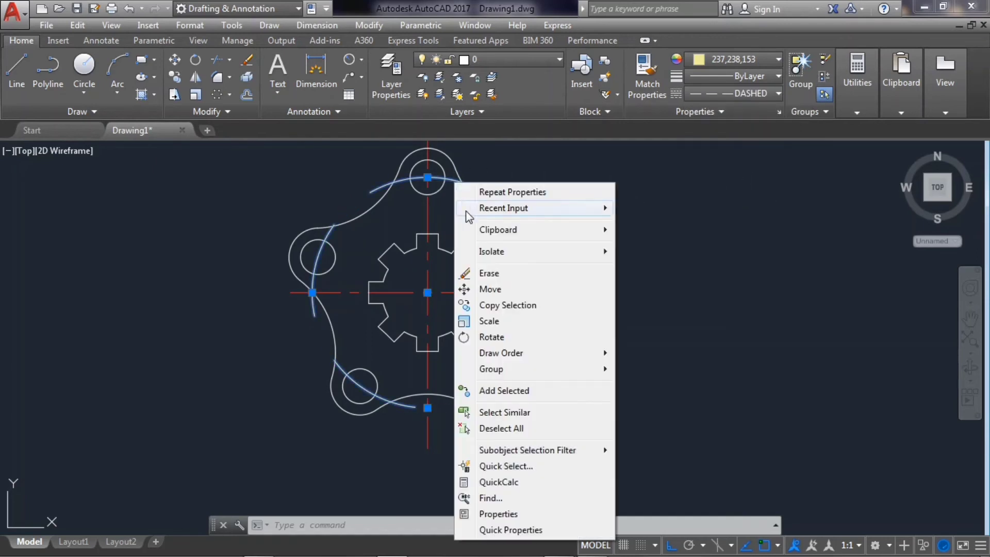
{"action": "left_click", "coordinate": [477, 516]}
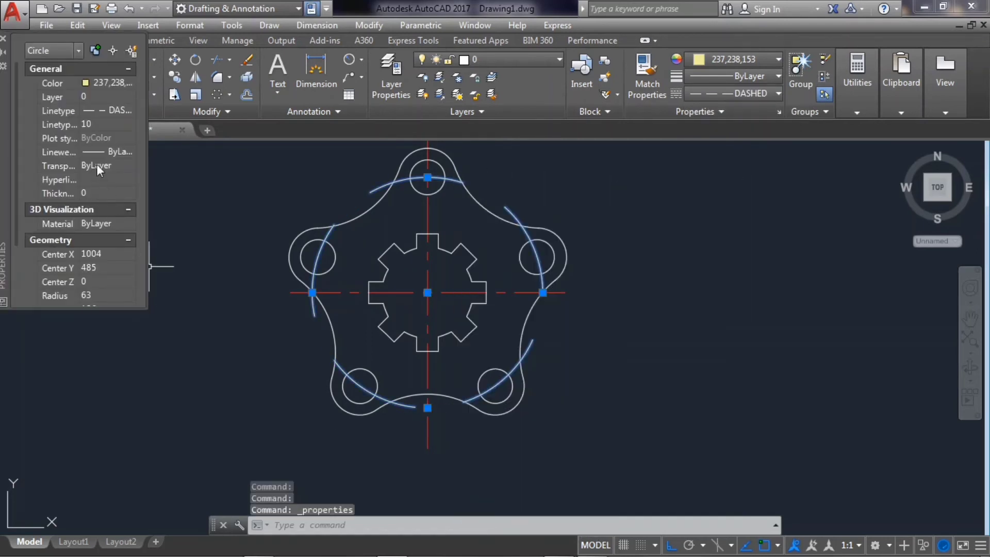
{"action": "left_click", "coordinate": [92, 124]}
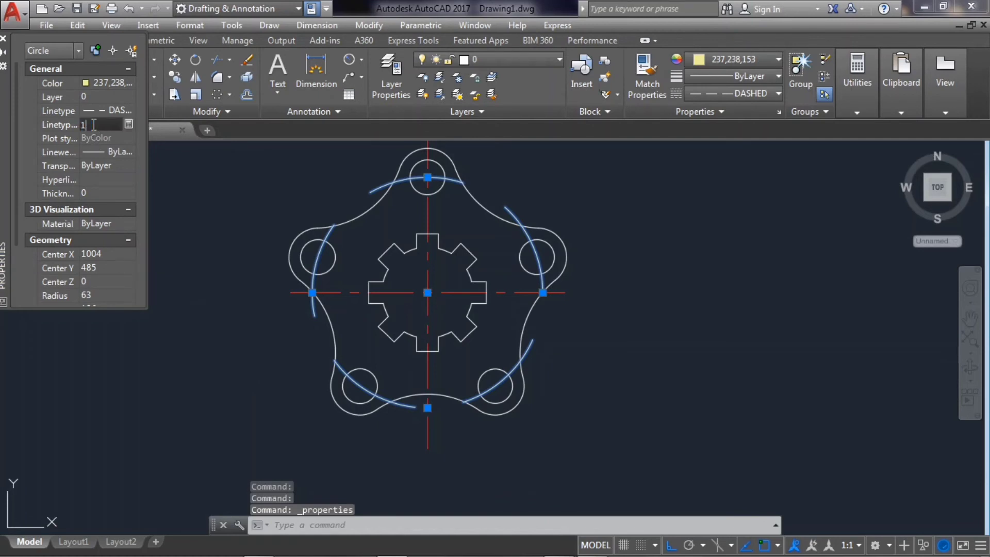
{"action": "type", "text": "2"}
{"action": "key", "text": "Return"}
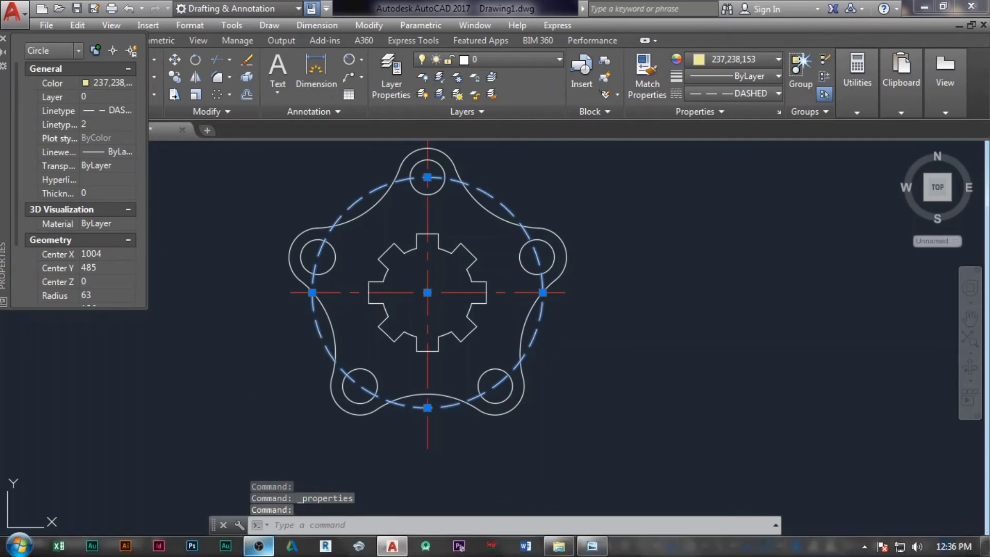
{"action": "key", "text": "Escape"}
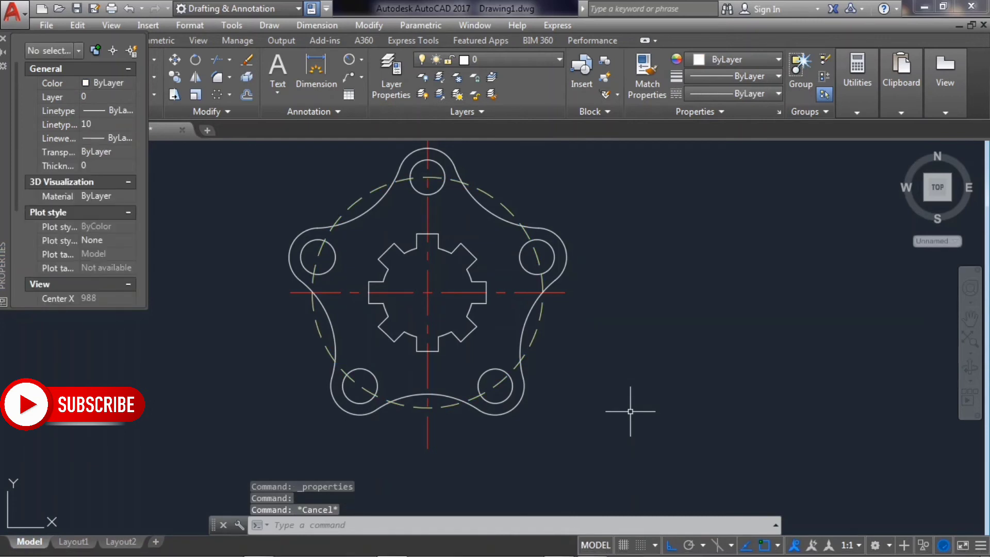
Pan the view so the flange sits slightly lower and further right
{"action": "left_click", "coordinate": [2, 38]}
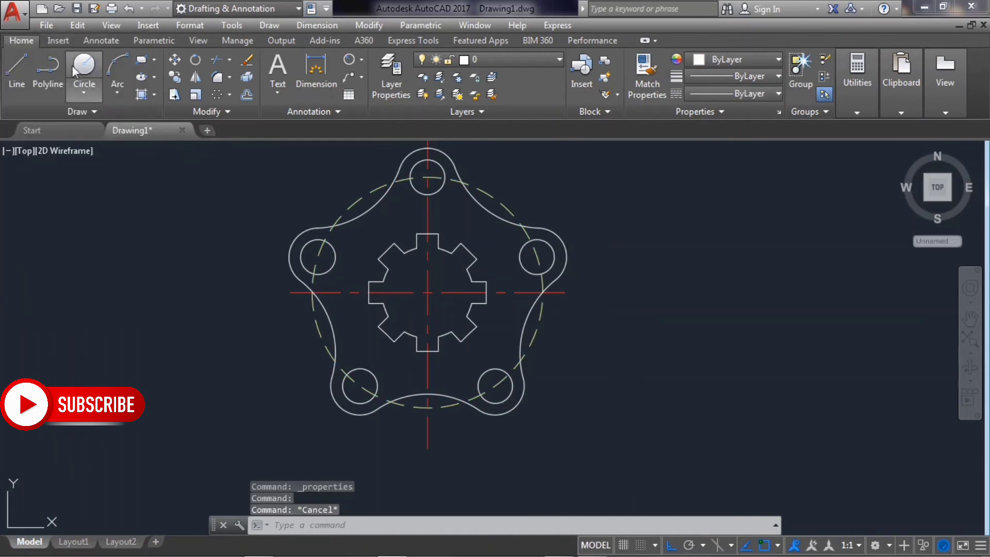
{"action": "scroll", "coordinate": [413, 135], "scroll_direction": "up", "scroll_amount": 2}
{"action": "scroll", "coordinate": [415, 137], "scroll_direction": "down", "scroll_amount": 2}
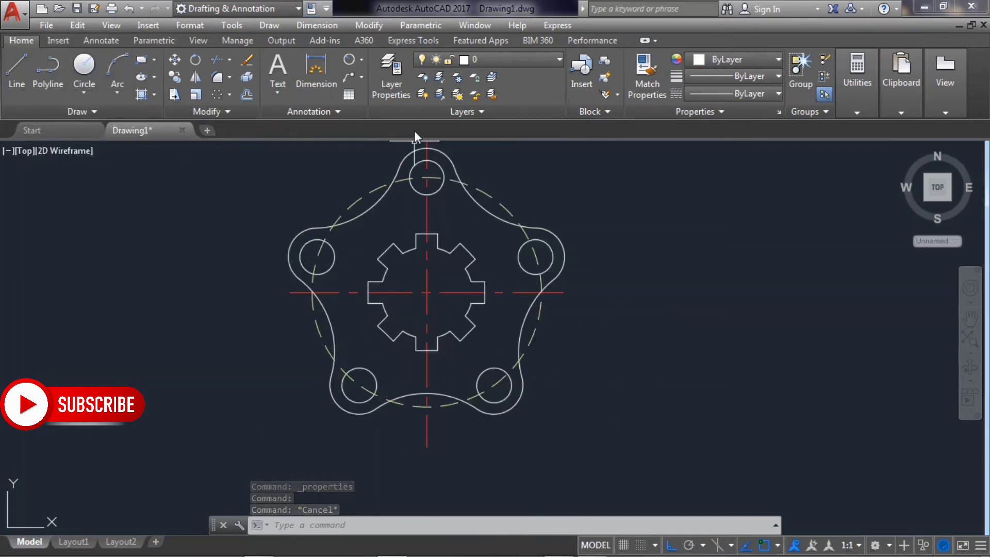
{"action": "type", "text": "p"}
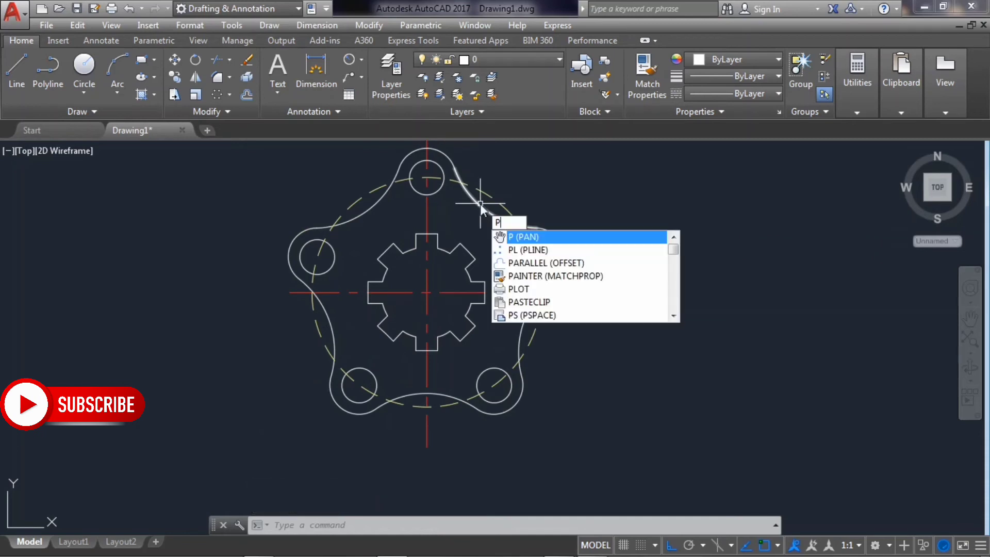
{"action": "key", "text": "Return"}
{"action": "left_click_drag", "start_coordinate": [464, 228], "coordinate": [483, 267]}
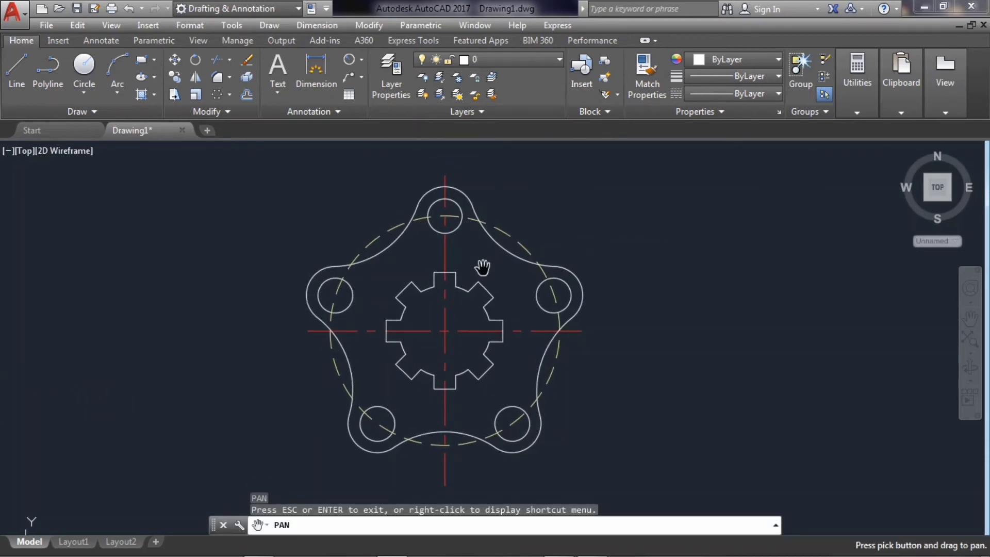
{"action": "key", "text": "Escape"}
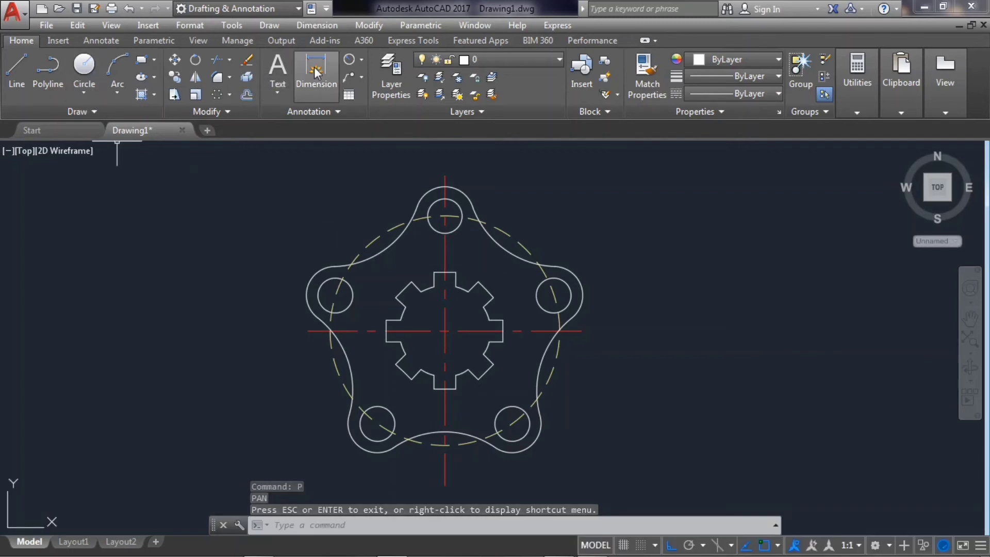
Add radius dimensions R16 on the left lobe arc and R50 on the top-right arc
{"action": "left_click", "coordinate": [350, 63]}
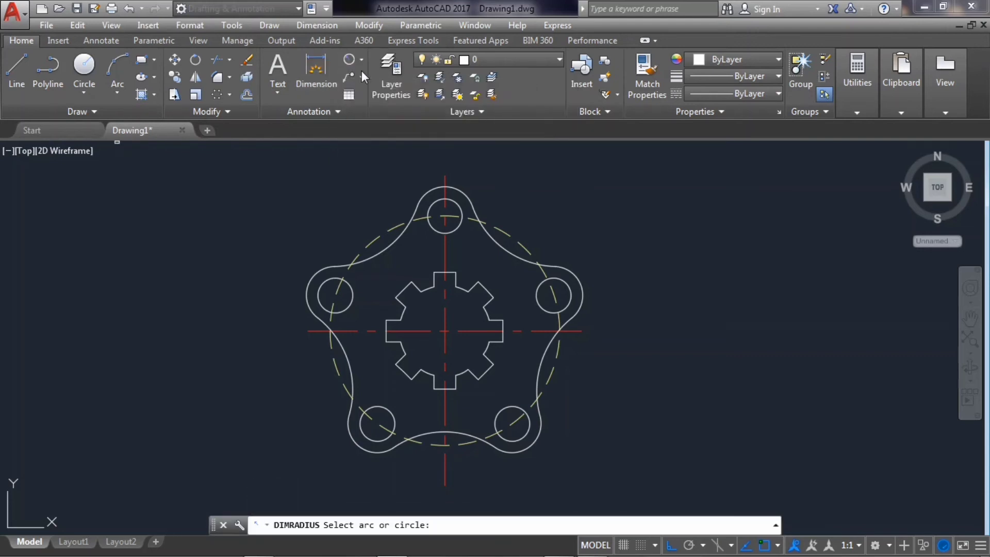
{"action": "left_click", "coordinate": [315, 275]}
{"action": "left_click", "coordinate": [292, 268]}
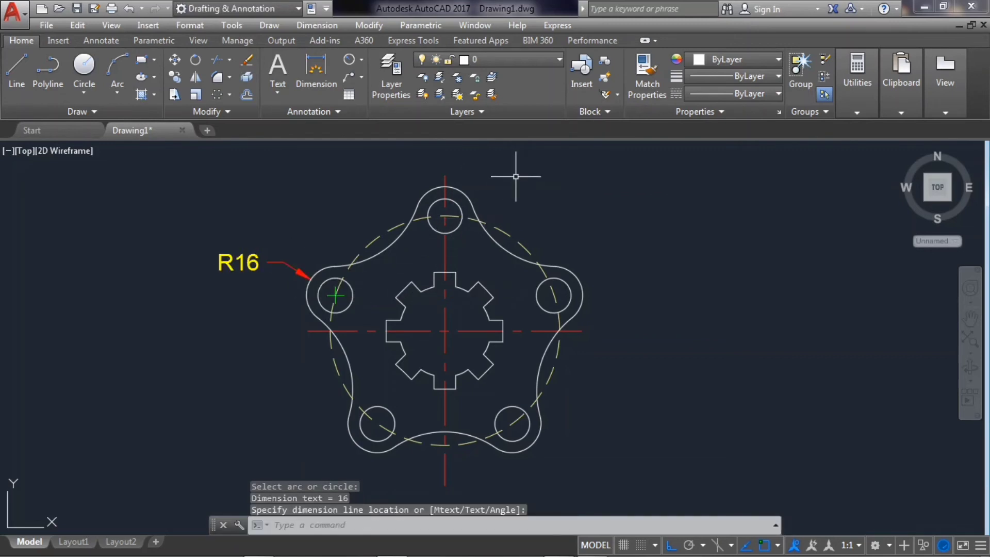
{"action": "key", "text": "Return"}
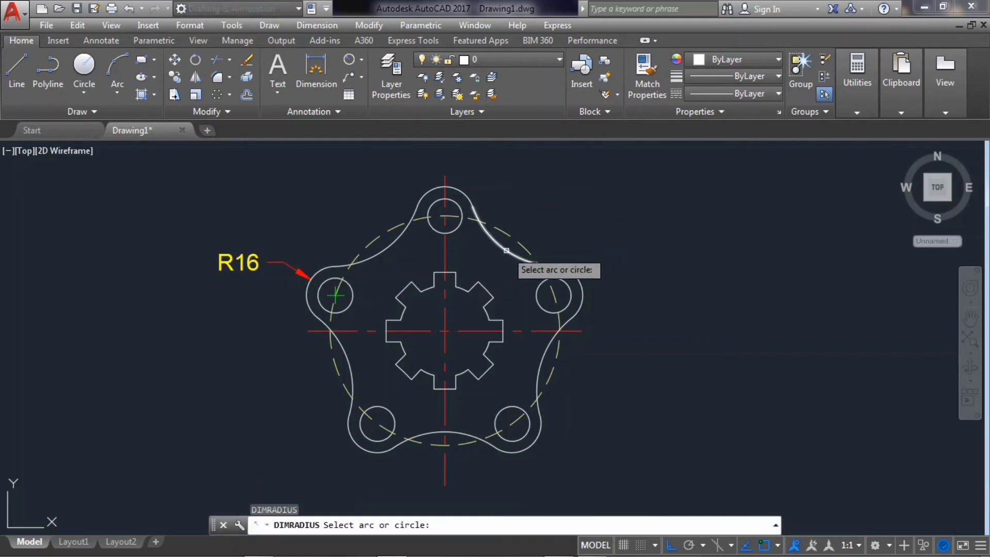
{"action": "left_click", "coordinate": [506, 251]}
{"action": "left_click", "coordinate": [524, 229]}
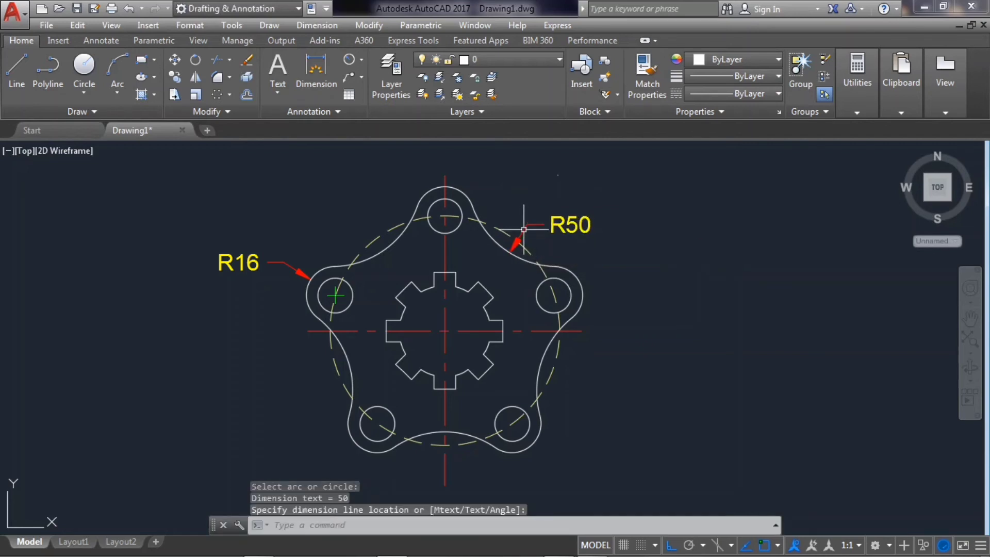
{"action": "key", "text": "Return"}
Dimension the dashed bolt circle and change its text from R63 to Ø126
{"action": "left_click", "coordinate": [510, 245]}
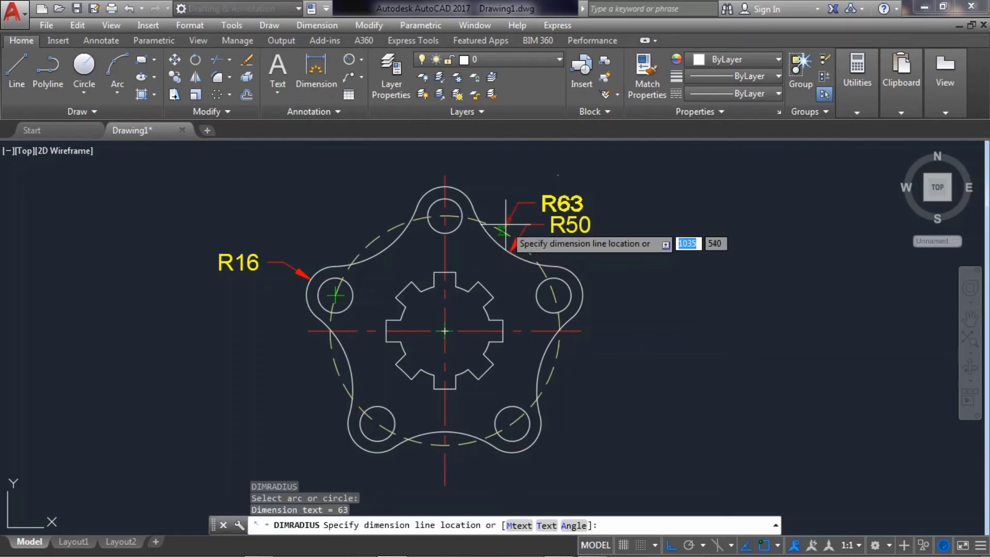
{"action": "left_click", "coordinate": [590, 364]}
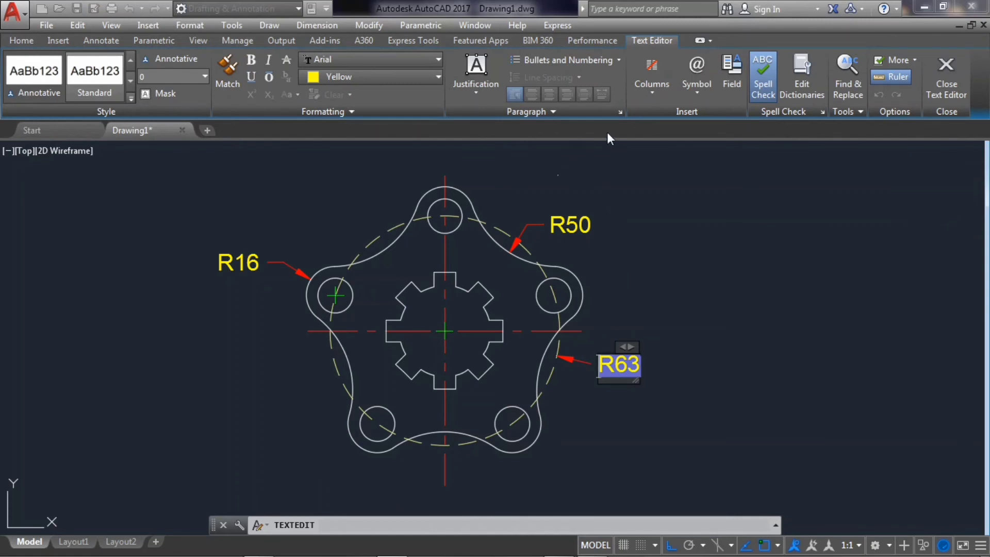
{"action": "left_click", "coordinate": [696, 92]}
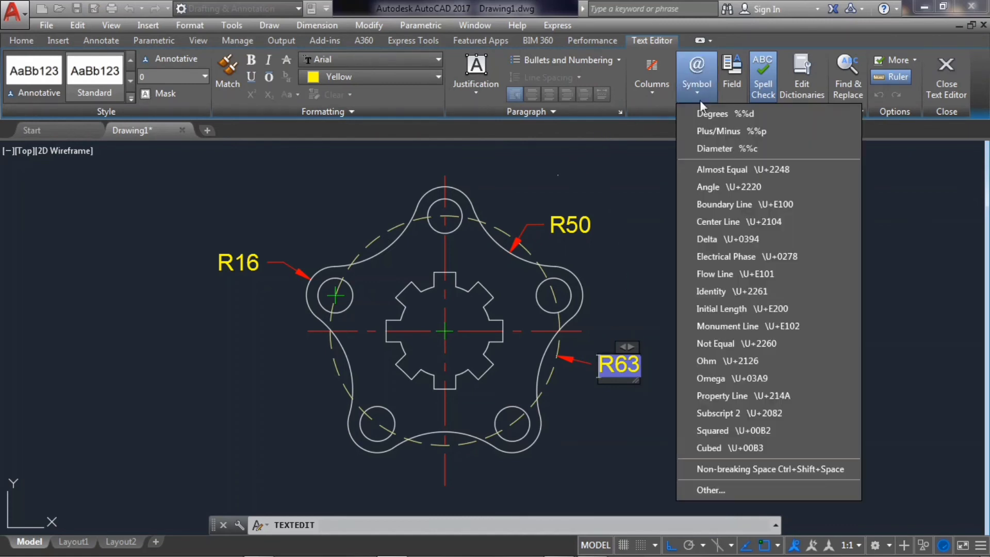
{"action": "left_click", "coordinate": [710, 147]}
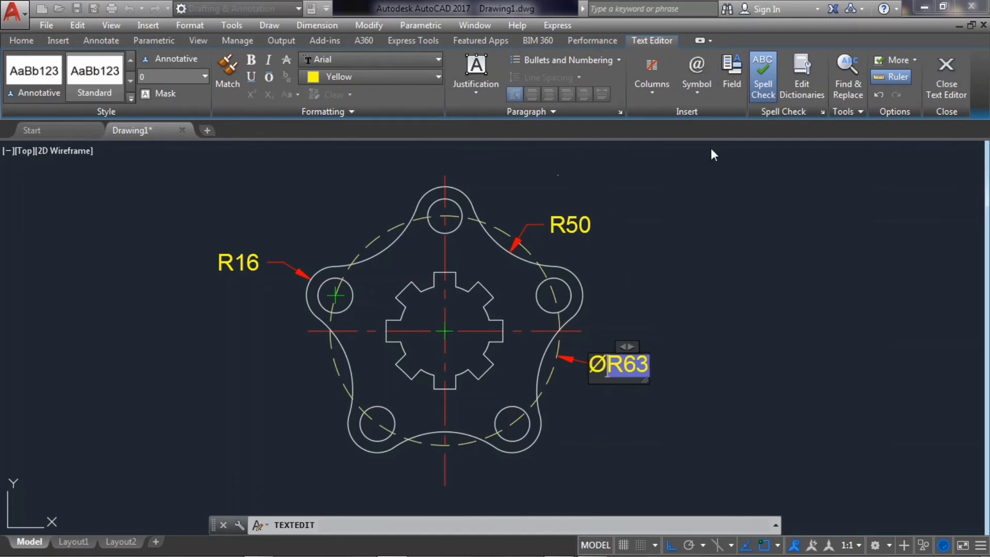
{"action": "key", "text": "BackSpace"}
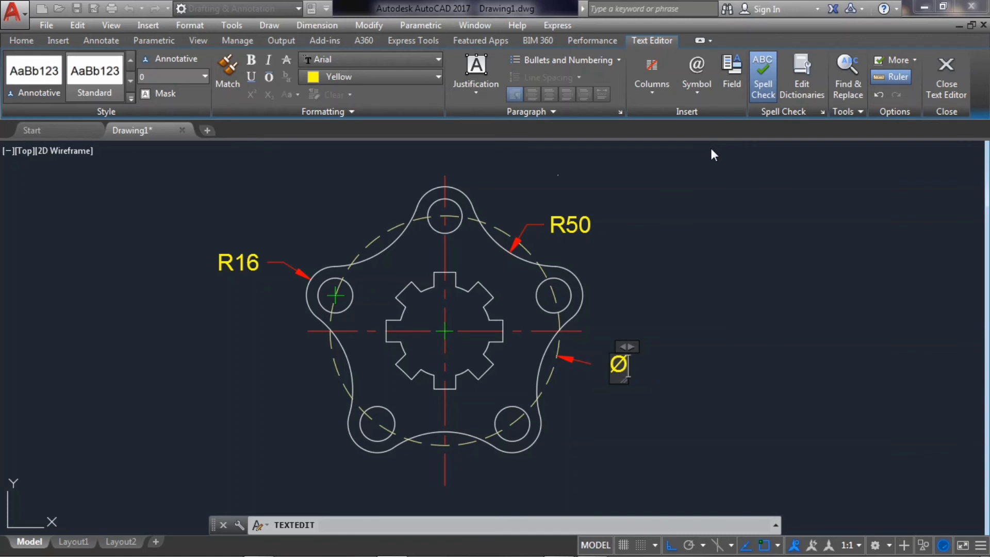
{"action": "type", "text": "12"}
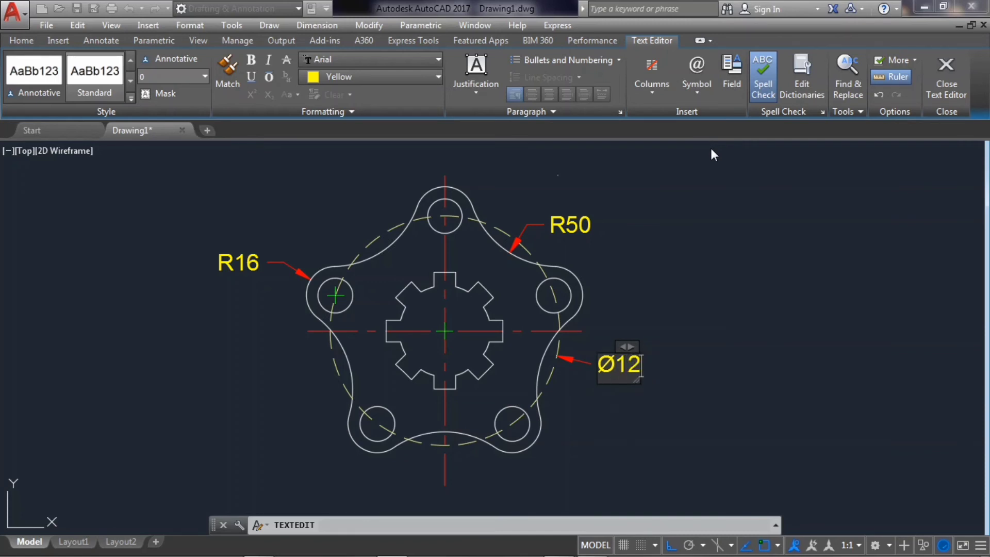
{"action": "type", "text": "6"}
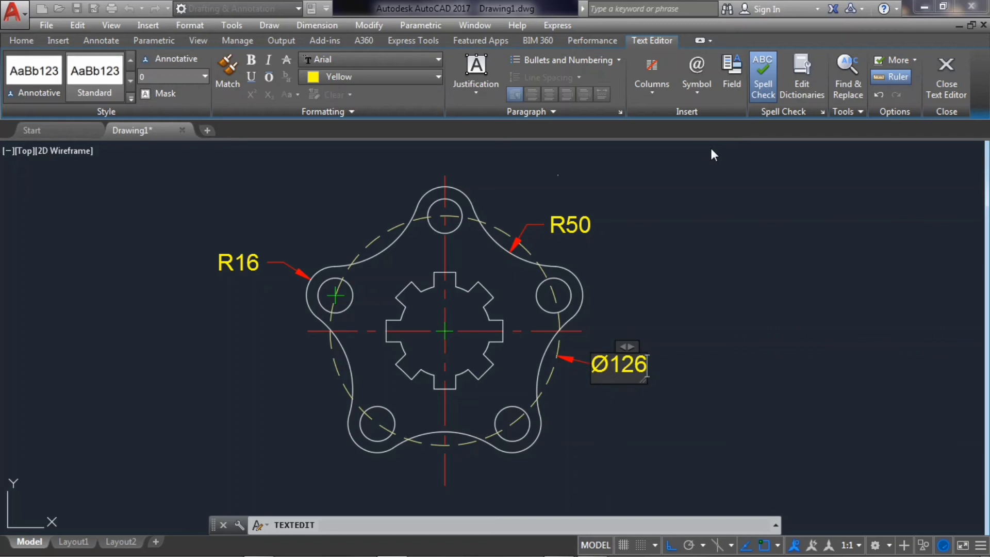
{"action": "left_click", "coordinate": [712, 155]}
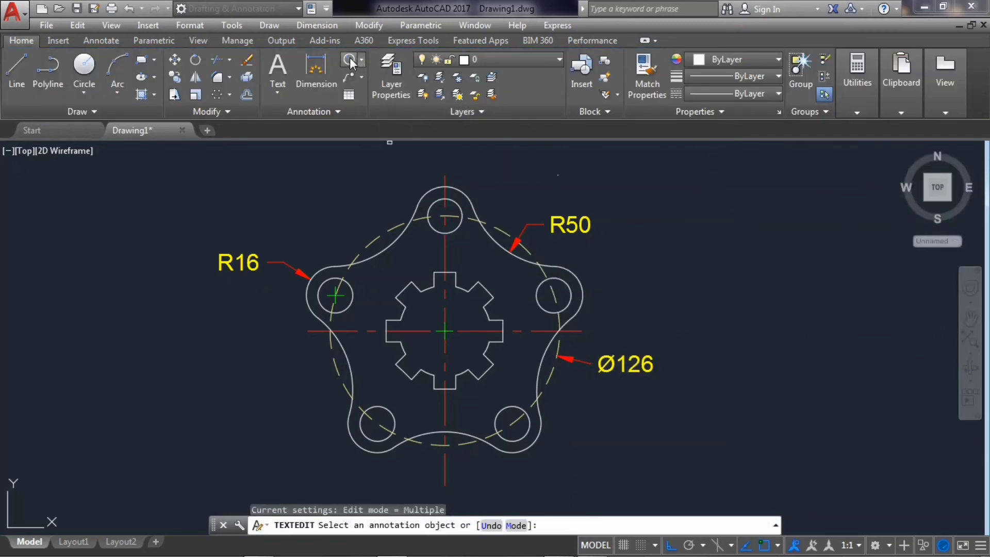
Place an R10 radius dimension on the bottom-left bolt hole, left of the hole
{"action": "left_click", "coordinate": [350, 62]}
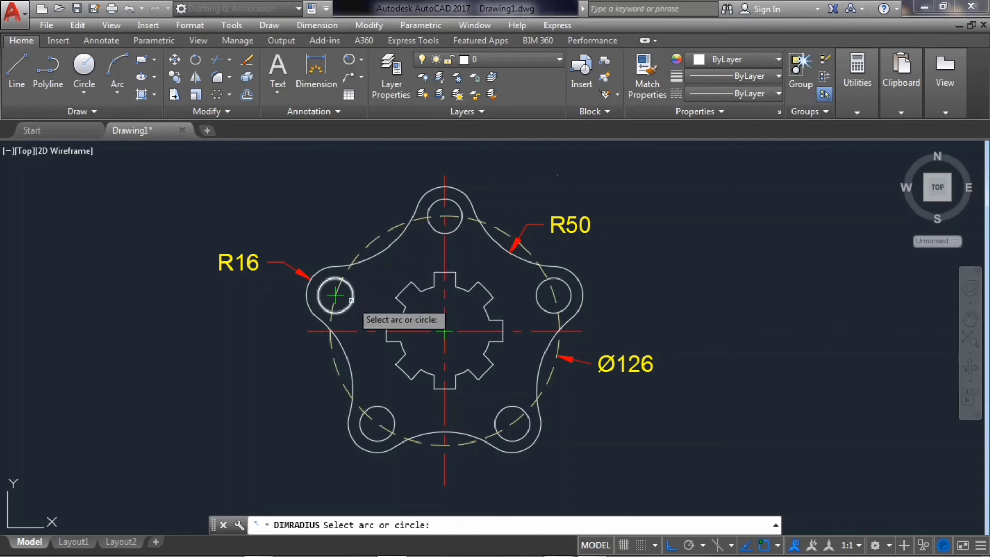
{"action": "left_click", "coordinate": [360, 428]}
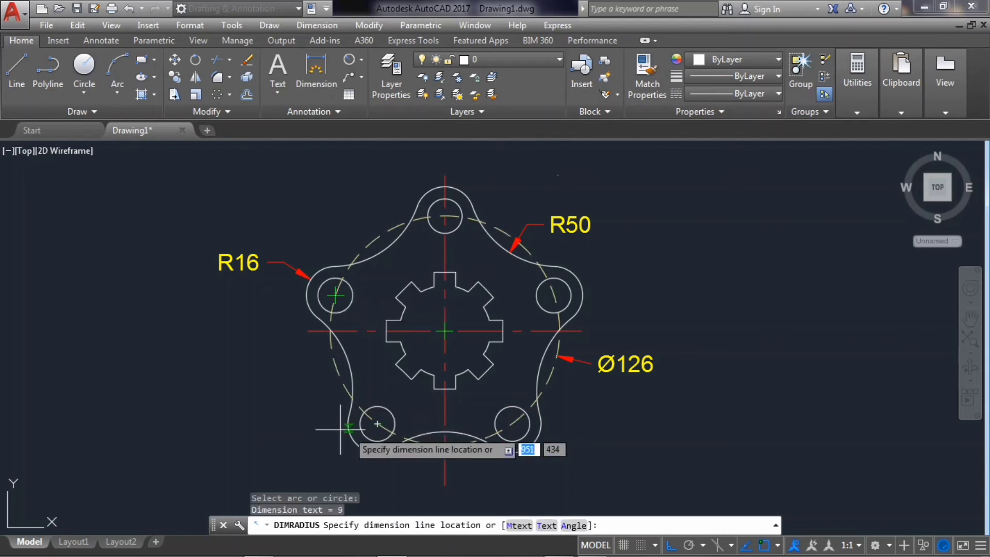
{"action": "left_click", "coordinate": [316, 410]}
Change the R10 dimension text to Ø20 using the diameter symbol
{"action": "double_click", "coordinate": [320, 408]}
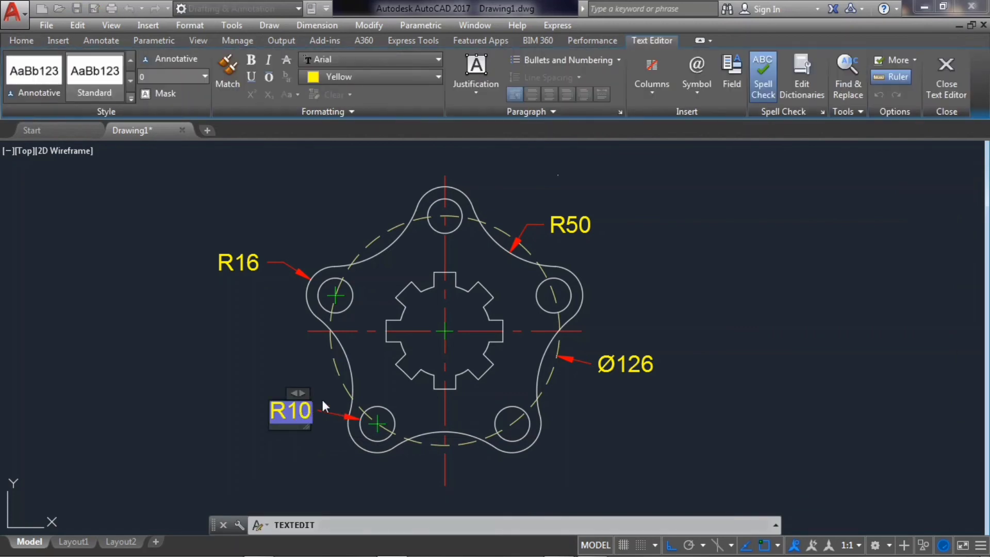
{"action": "left_click", "coordinate": [689, 83]}
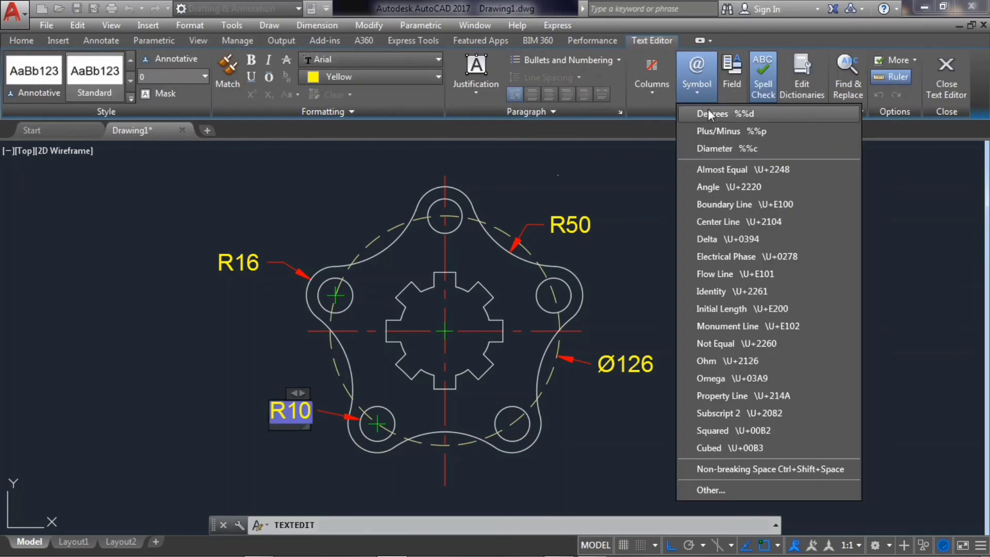
{"action": "left_click", "coordinate": [723, 148]}
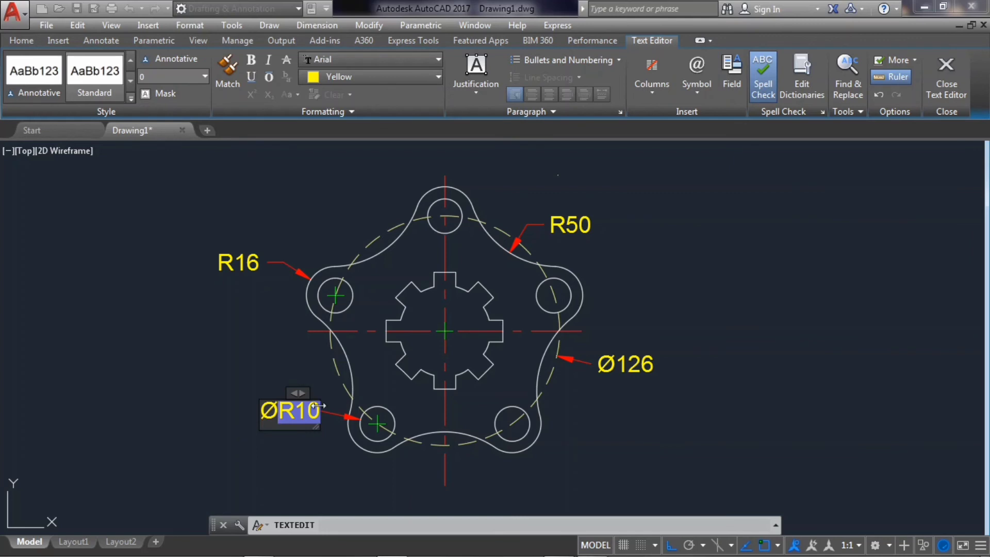
{"action": "left_click_drag", "start_coordinate": [318, 411], "coordinate": [328, 411]}
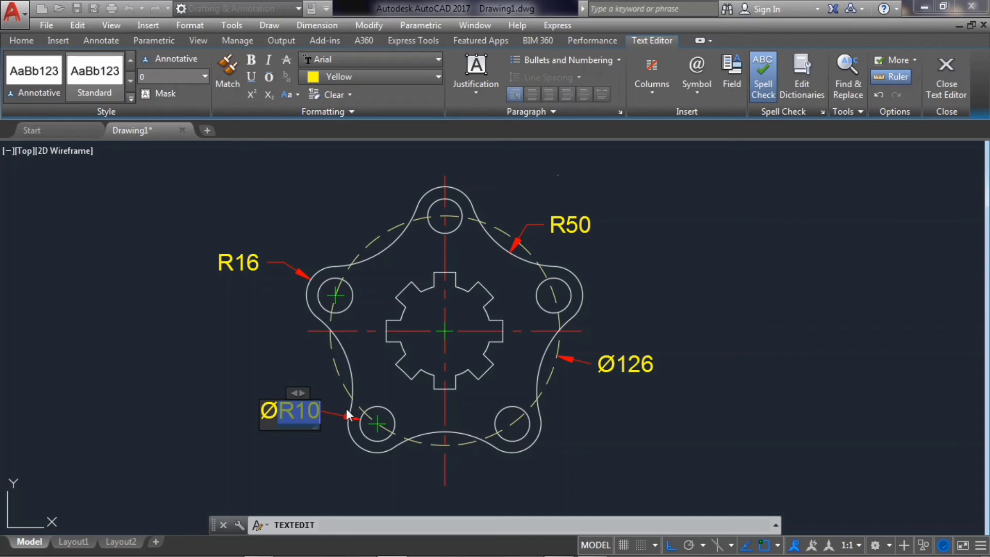
{"action": "type", "text": "19"}
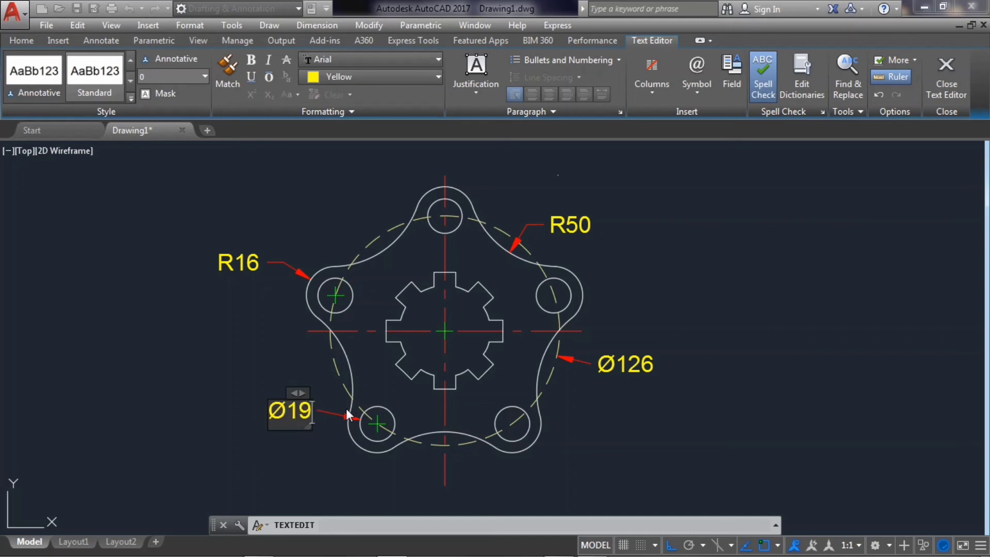
{"action": "key", "text": "BackSpace"}
{"action": "key", "text": "BackSpace"}
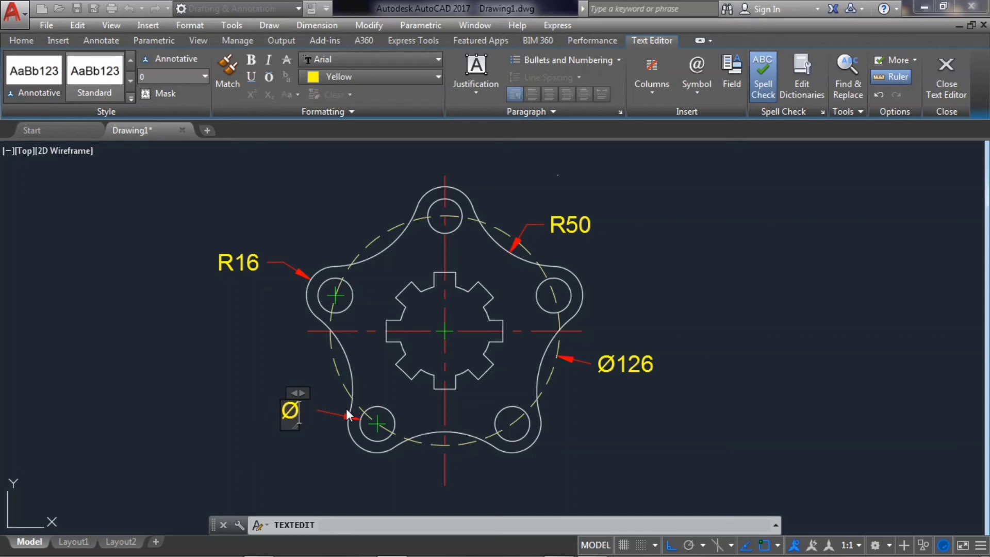
{"action": "type", "text": "20"}
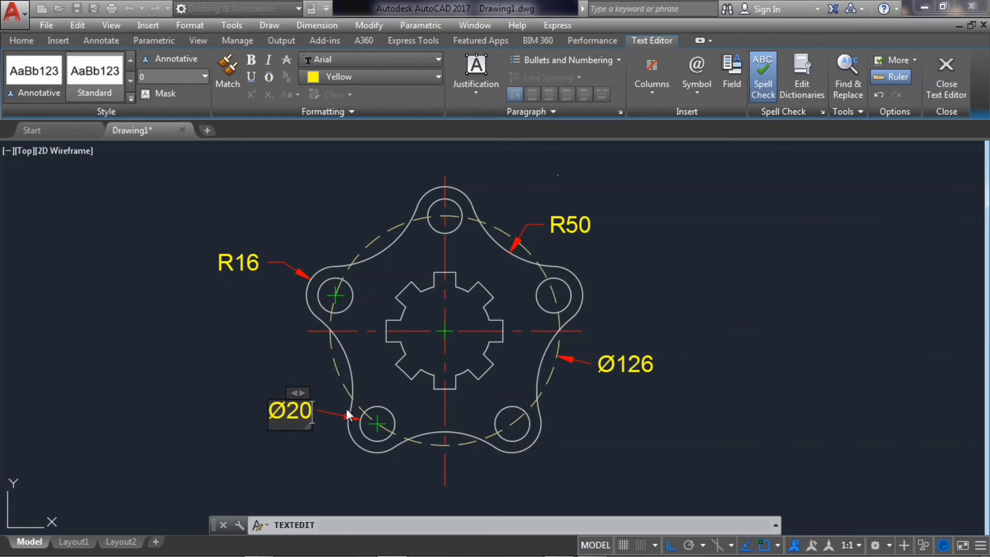
{"action": "key", "text": "Return"}
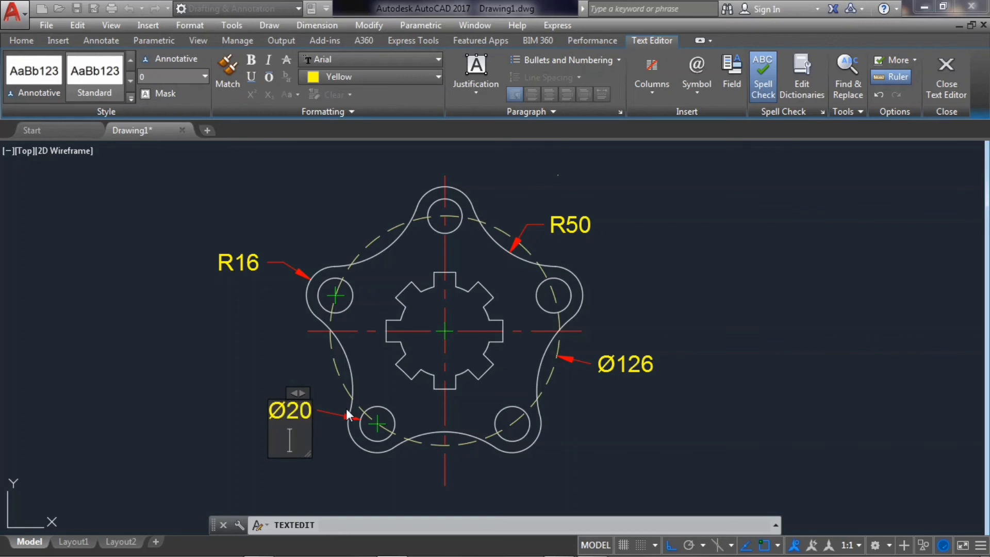
{"action": "key", "text": "BackSpace"}
{"action": "left_click", "coordinate": [771, 308]}
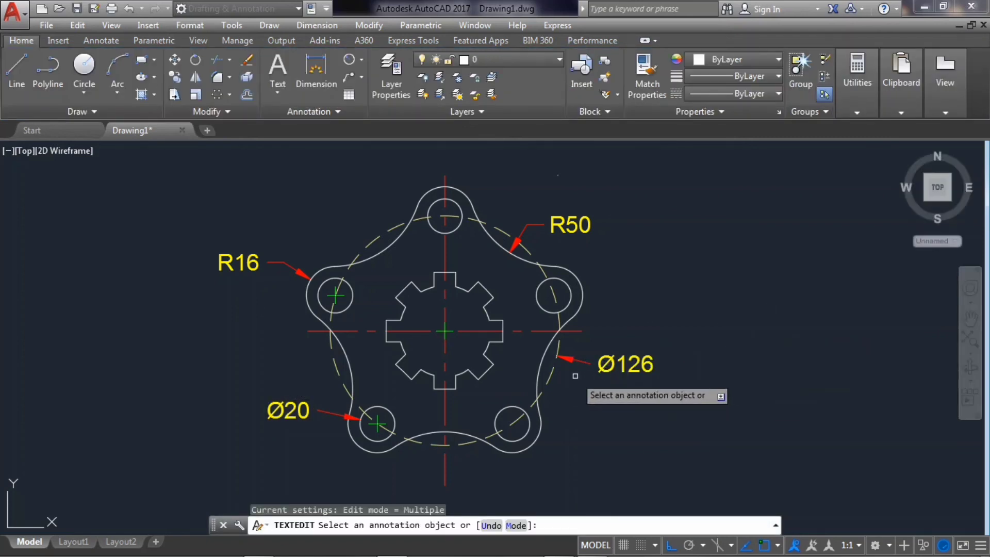
Place an R25 radius dimension on the central bore arc, left of the bore
{"action": "key", "text": "Escape"}
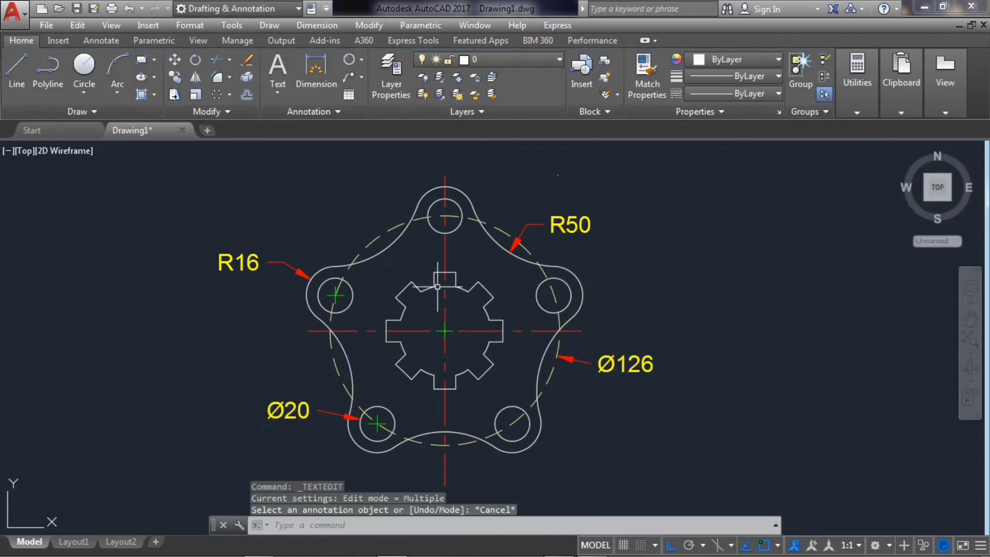
{"action": "left_click", "coordinate": [333, 62]}
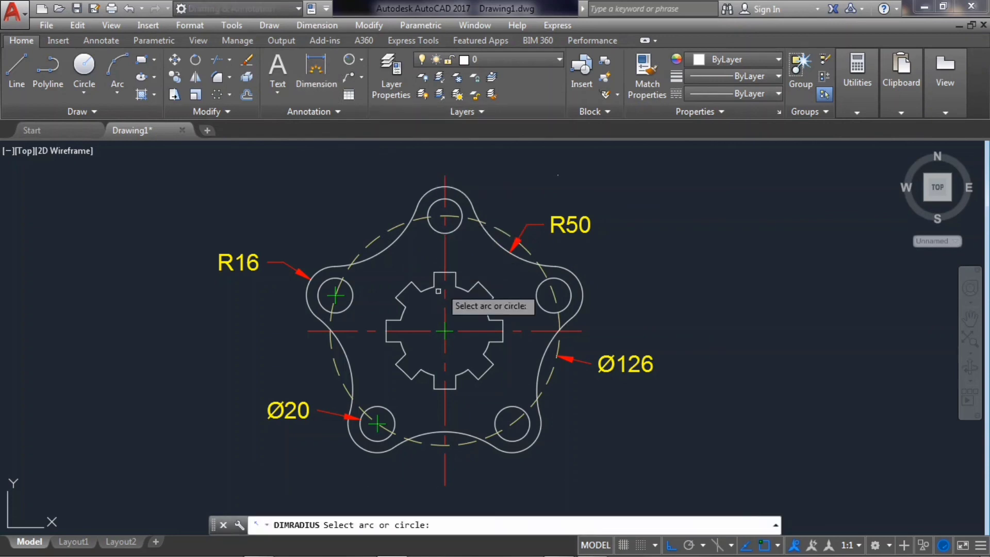
{"action": "left_click", "coordinate": [403, 313]}
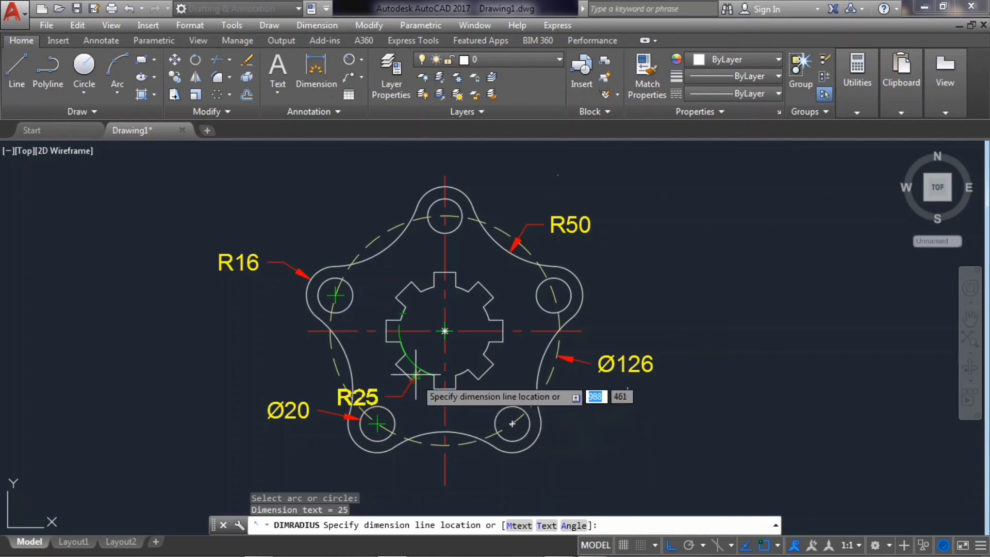
{"action": "left_click", "coordinate": [298, 360]}
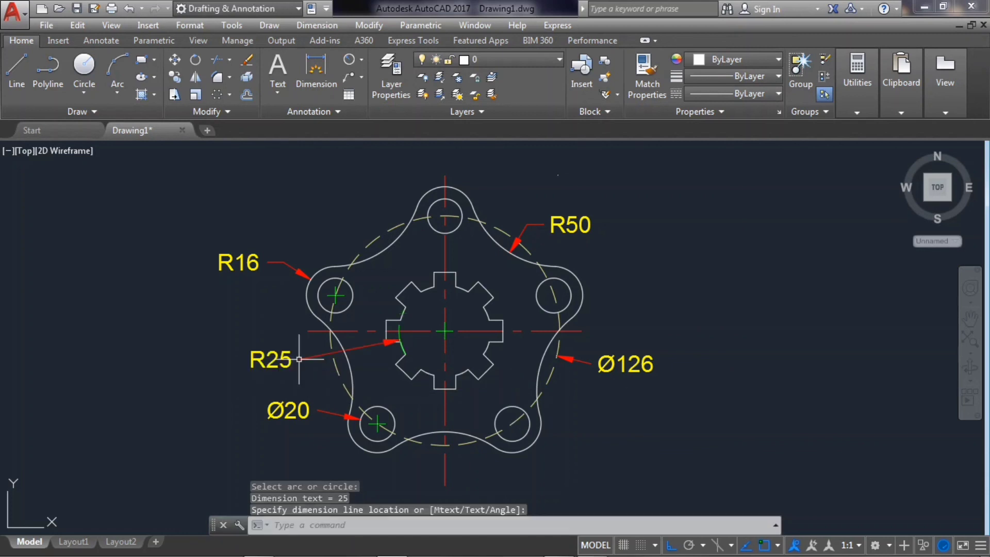
Replace the R25 text with Ø50 using the diameter symbol
{"action": "double_click", "coordinate": [289, 360]}
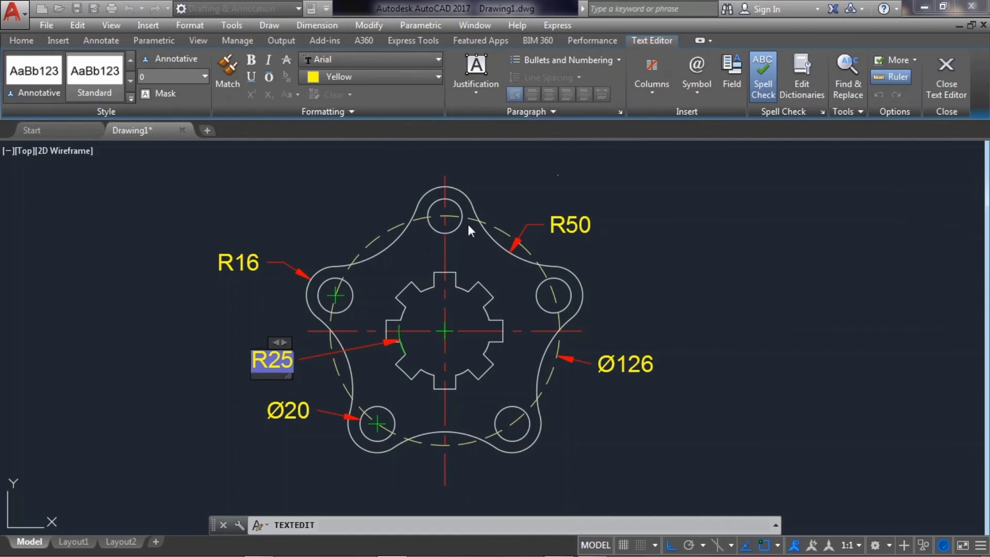
{"action": "left_click", "coordinate": [695, 88]}
{"action": "left_click", "coordinate": [707, 147]}
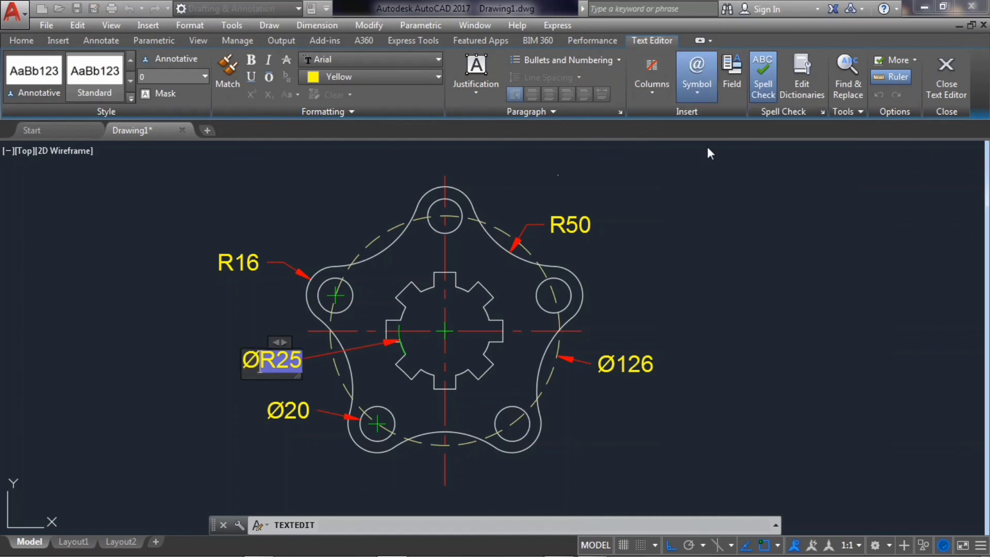
{"action": "key", "text": "Delete"}
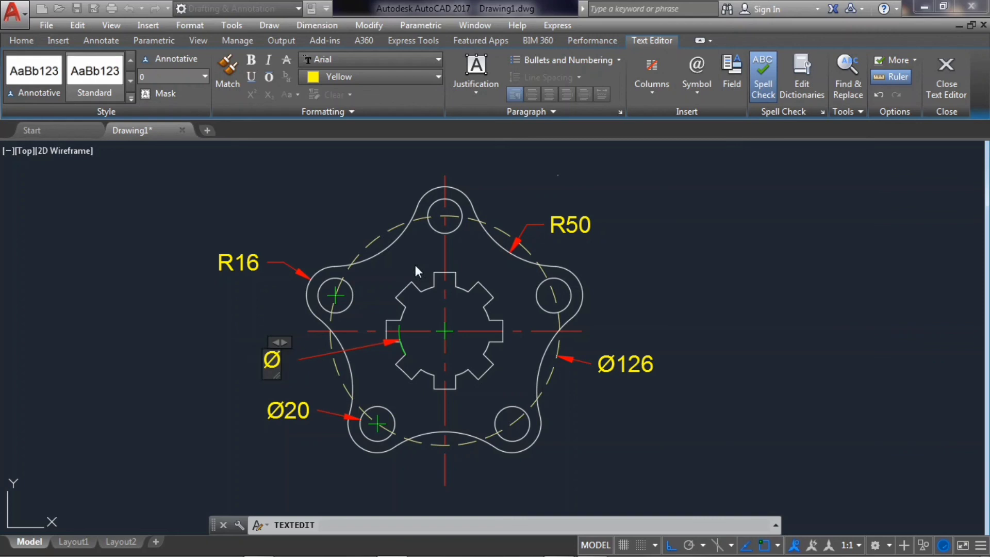
{"action": "type", "text": "50"}
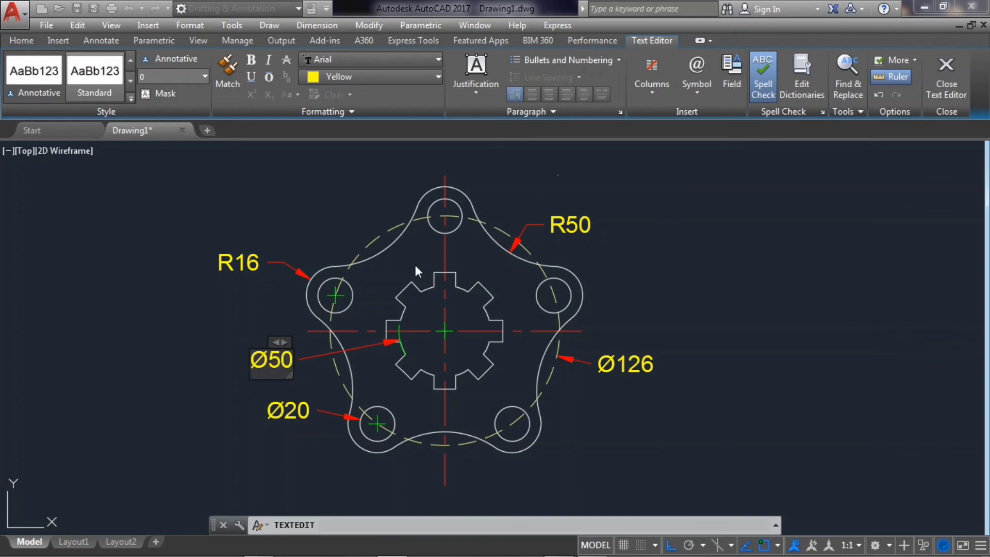
{"action": "left_click", "coordinate": [671, 285]}
Dimension the top key of the bore as 12, placed above the key
{"action": "left_click", "coordinate": [320, 67]}
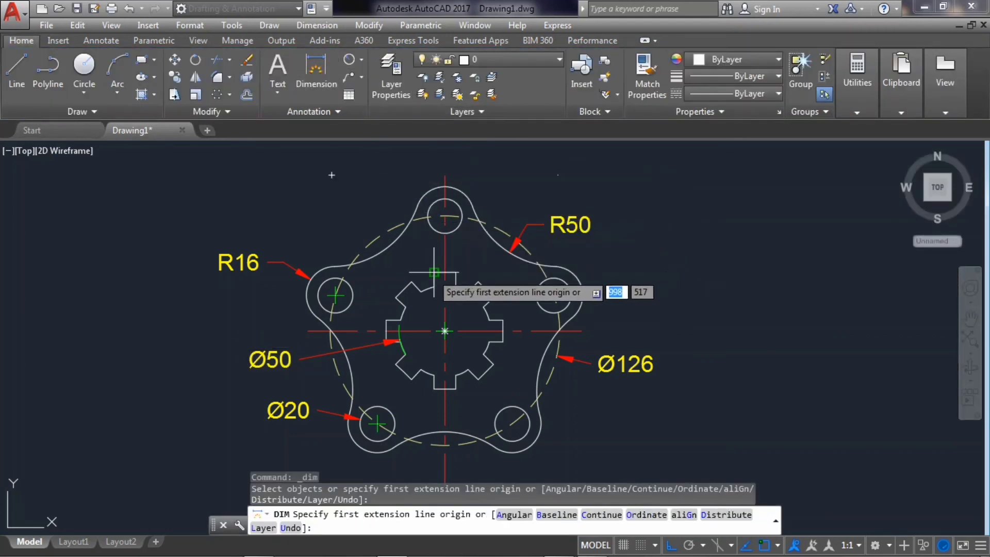
{"action": "left_click", "coordinate": [445, 331]}
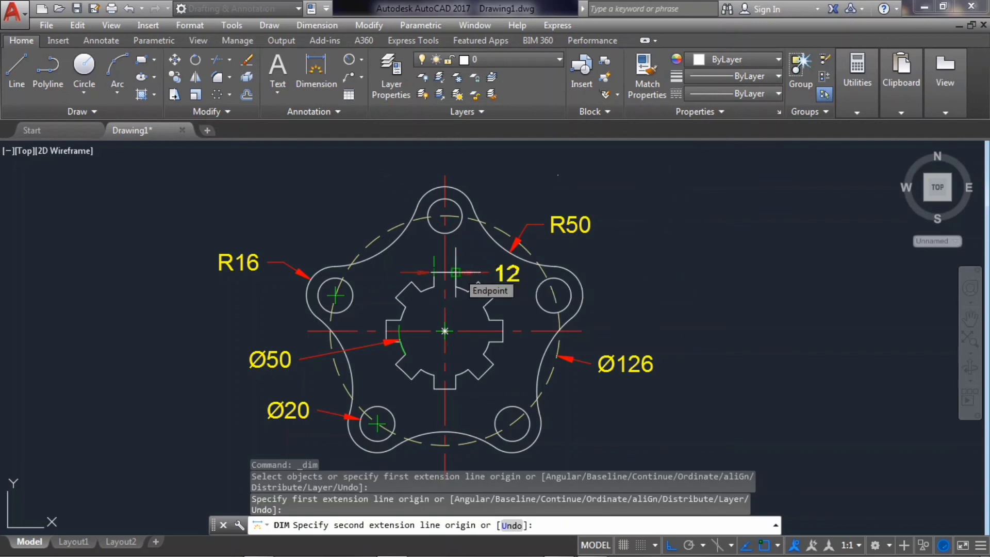
{"action": "left_click", "coordinate": [456, 272]}
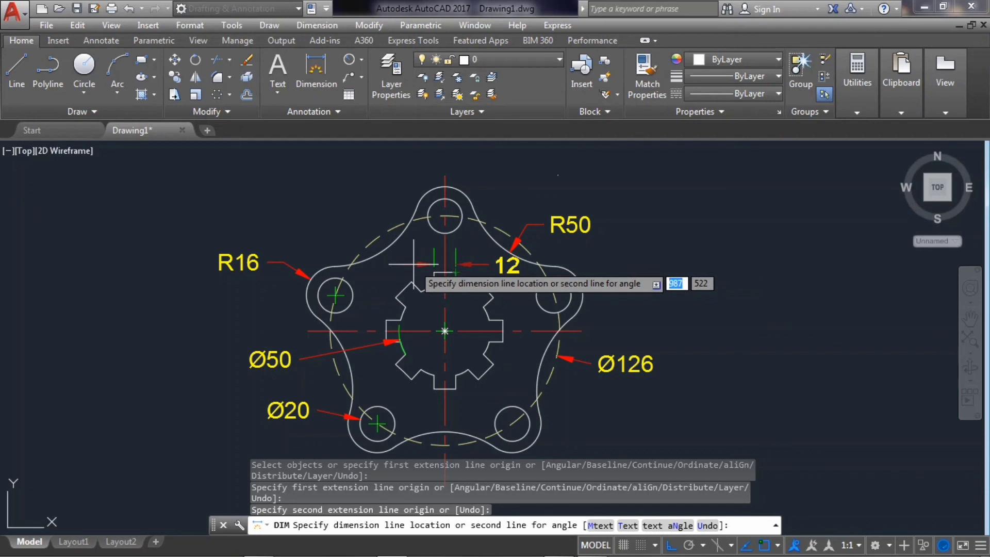
{"action": "left_click", "coordinate": [413, 264]}
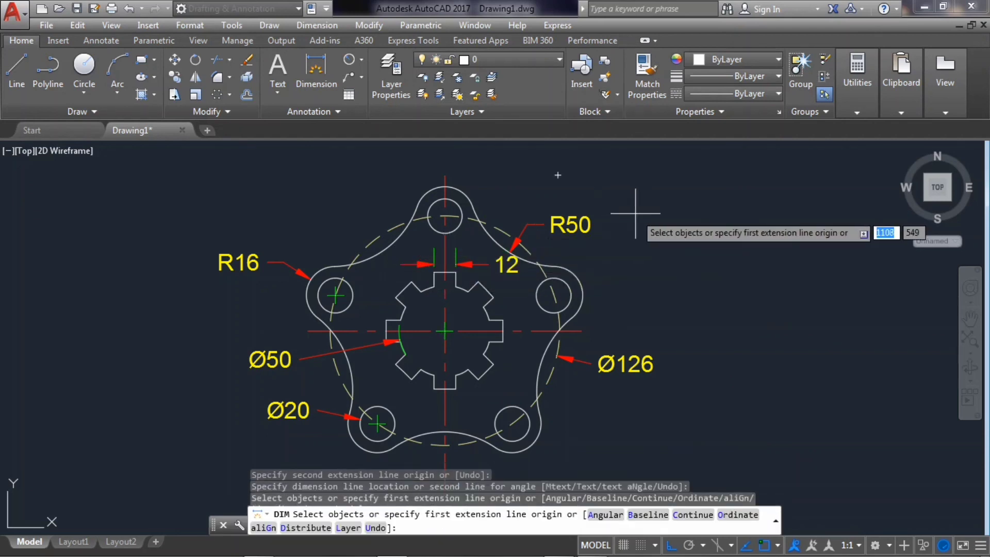
{"action": "key", "text": "Escape"}
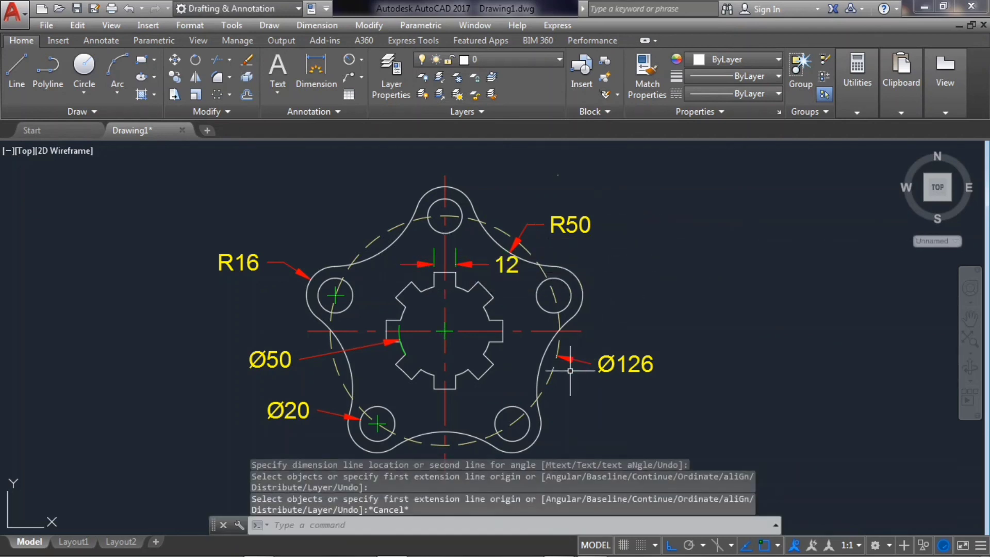